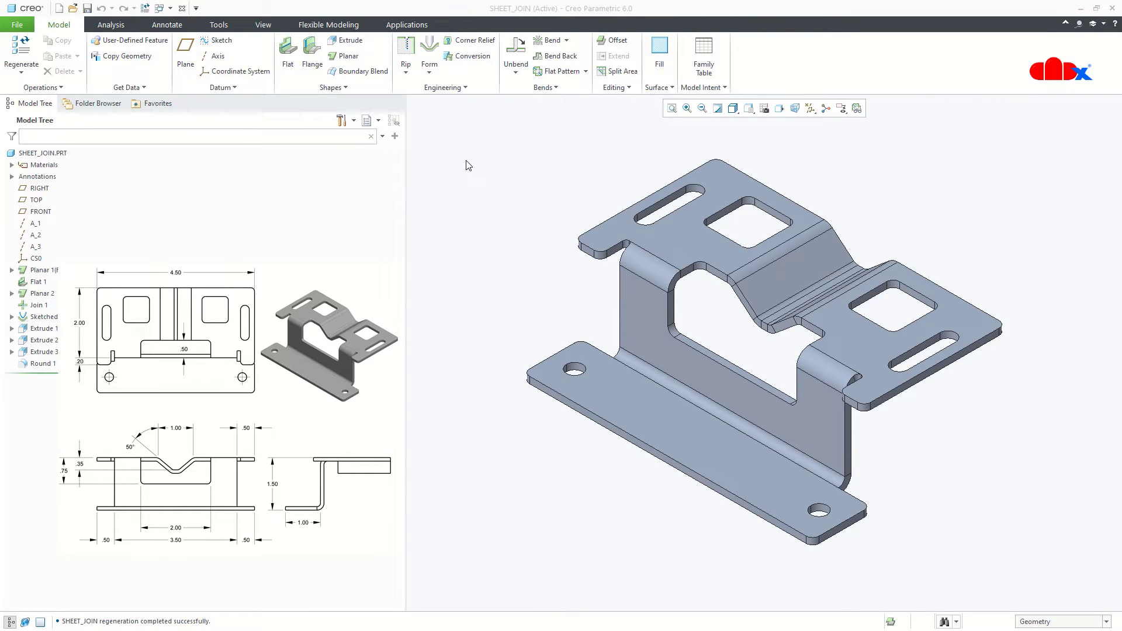
- Switch to the SHEET_JOIN2 part to view the alternative model, and return to SHEET_JOIN
click(159, 8)
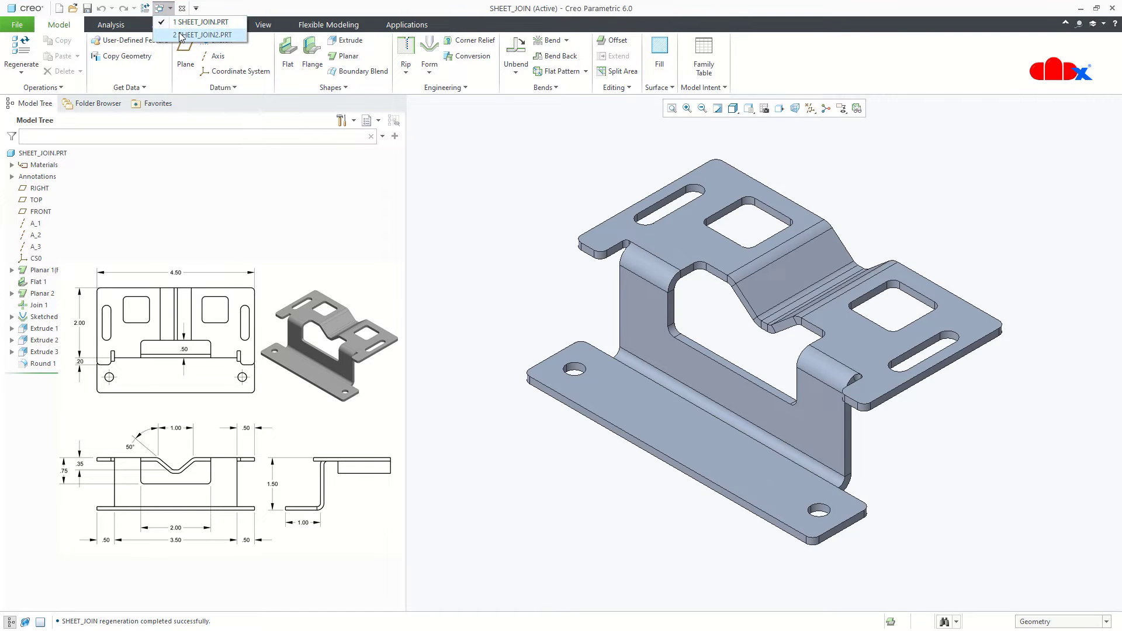
click(180, 36)
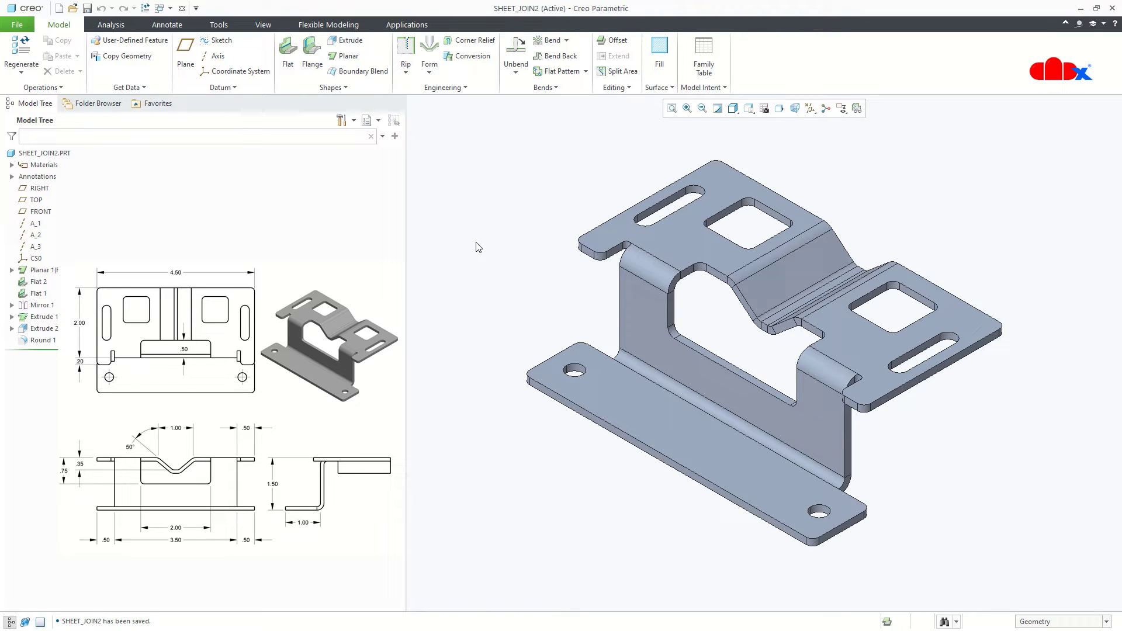
click(159, 8)
click(199, 21)
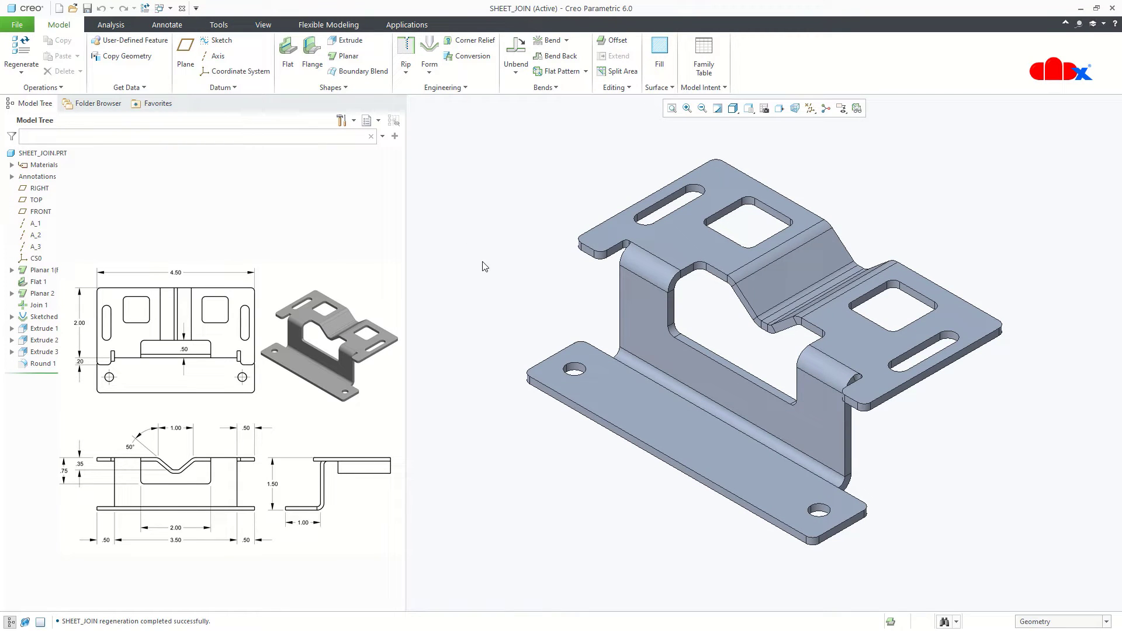
- Roll the model back to just after Flat 1 and review the definition of that flat wall
drag(42, 378, 56, 293)
drag(57, 291, 56, 286)
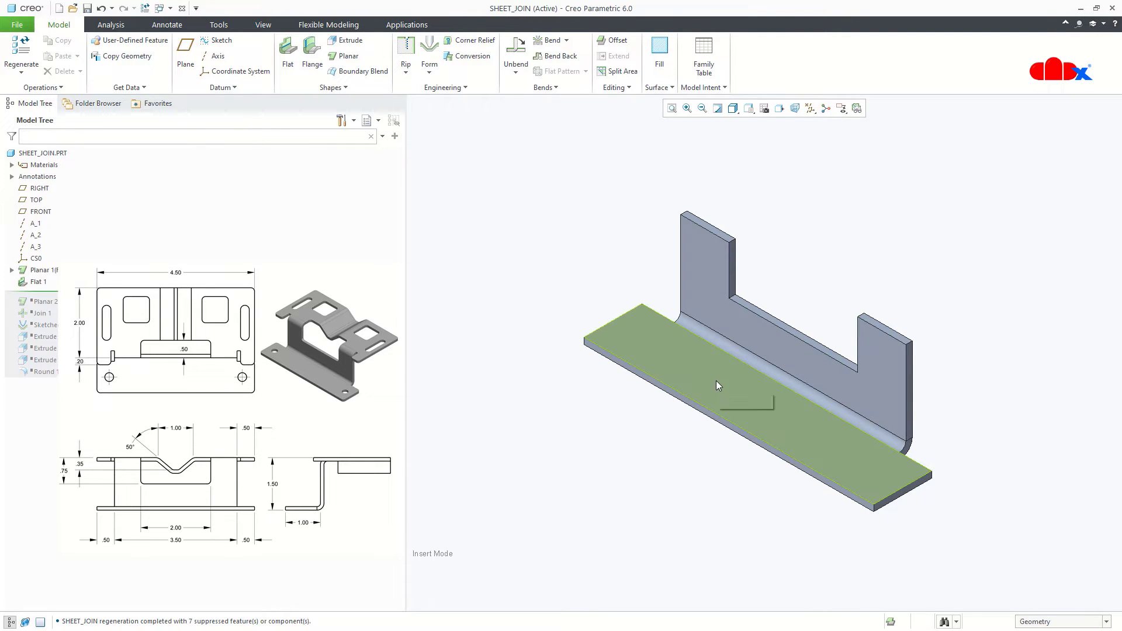
click(39, 282)
click(59, 214)
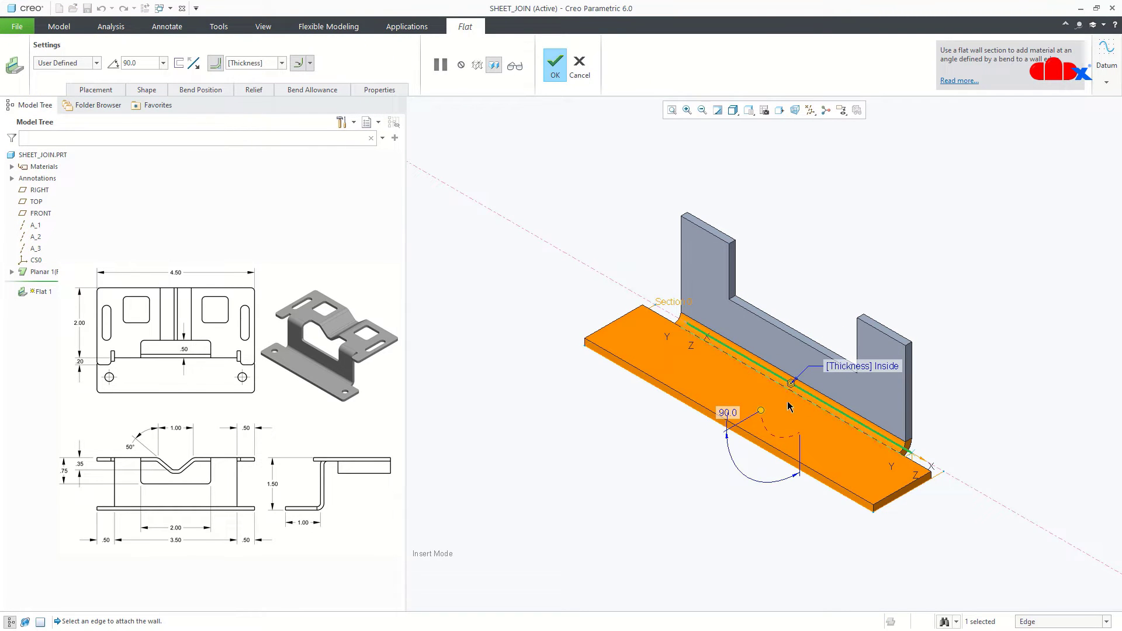
middle_click(744, 433)
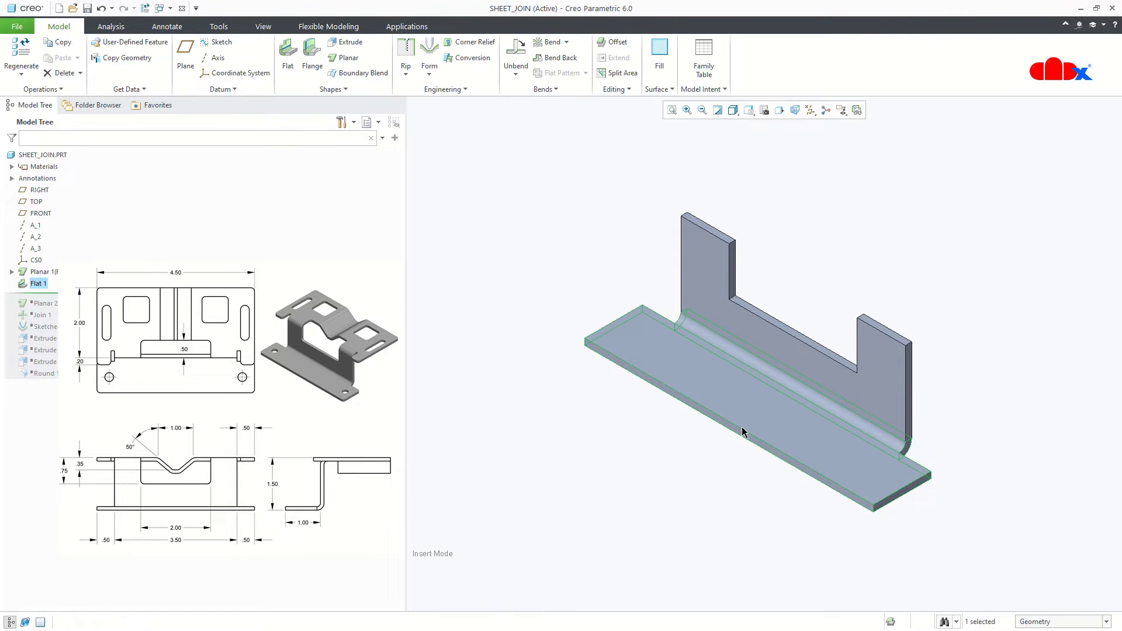
click(712, 490)
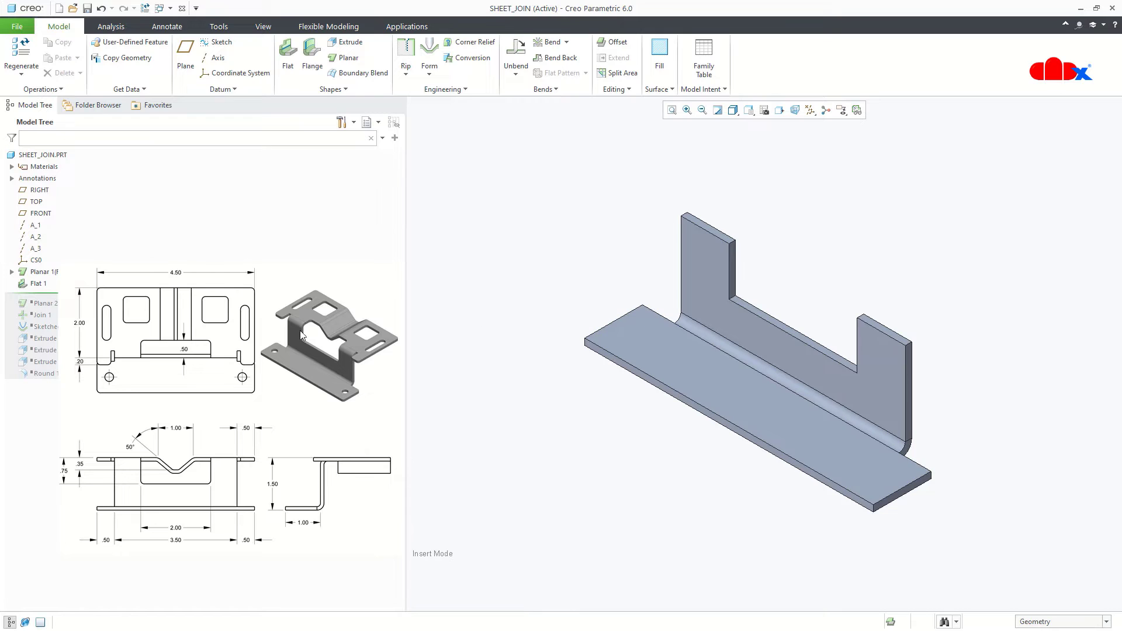
- Roll the model forward past Join 1 to examine the joined walls, and back to just after the first planar wall
drag(41, 294, 41, 318)
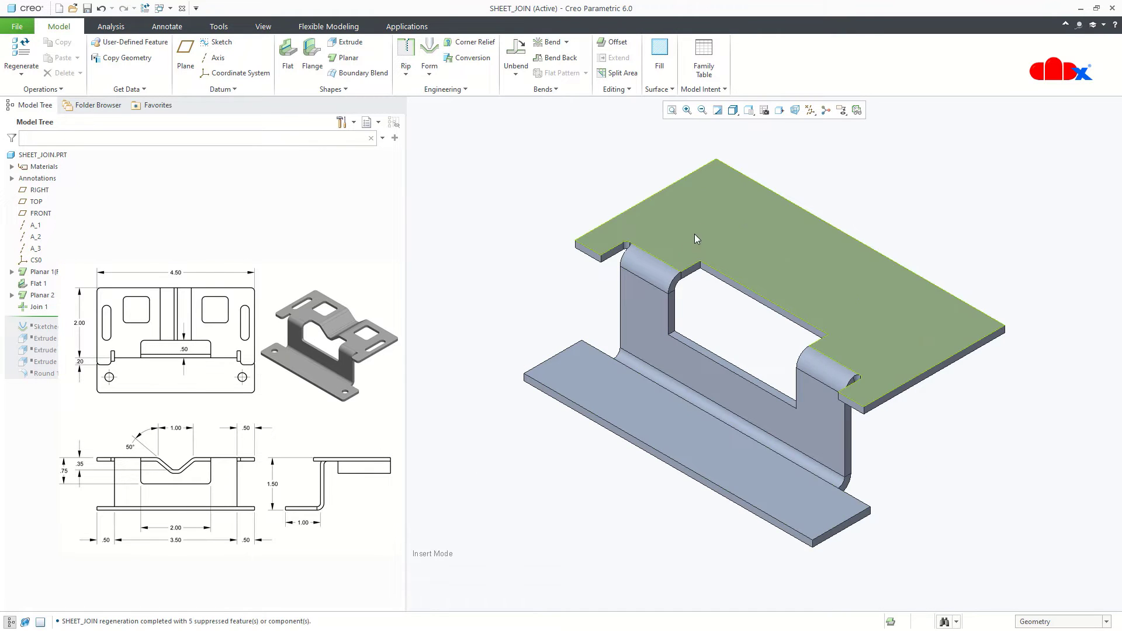
click(646, 267)
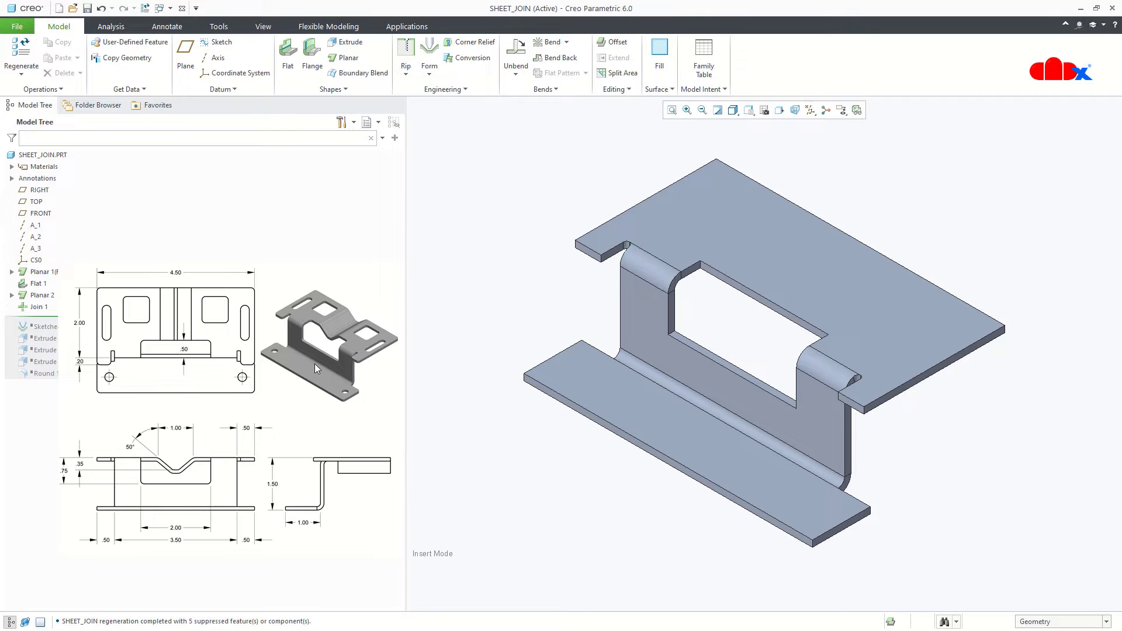
drag(47, 318, 42, 293)
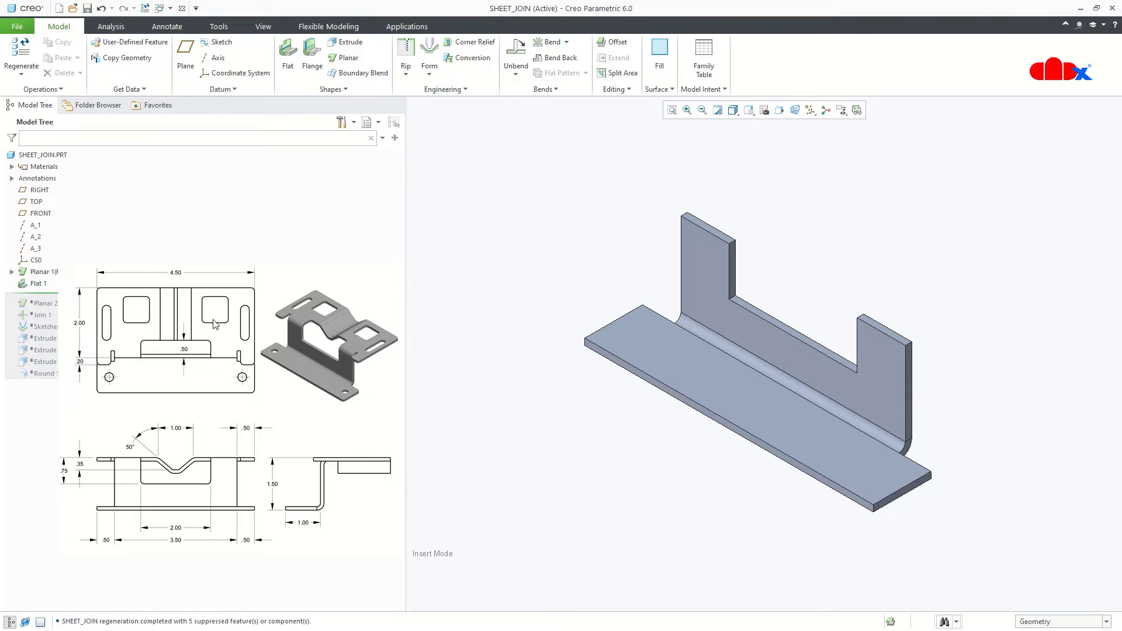
drag(56, 295, 56, 283)
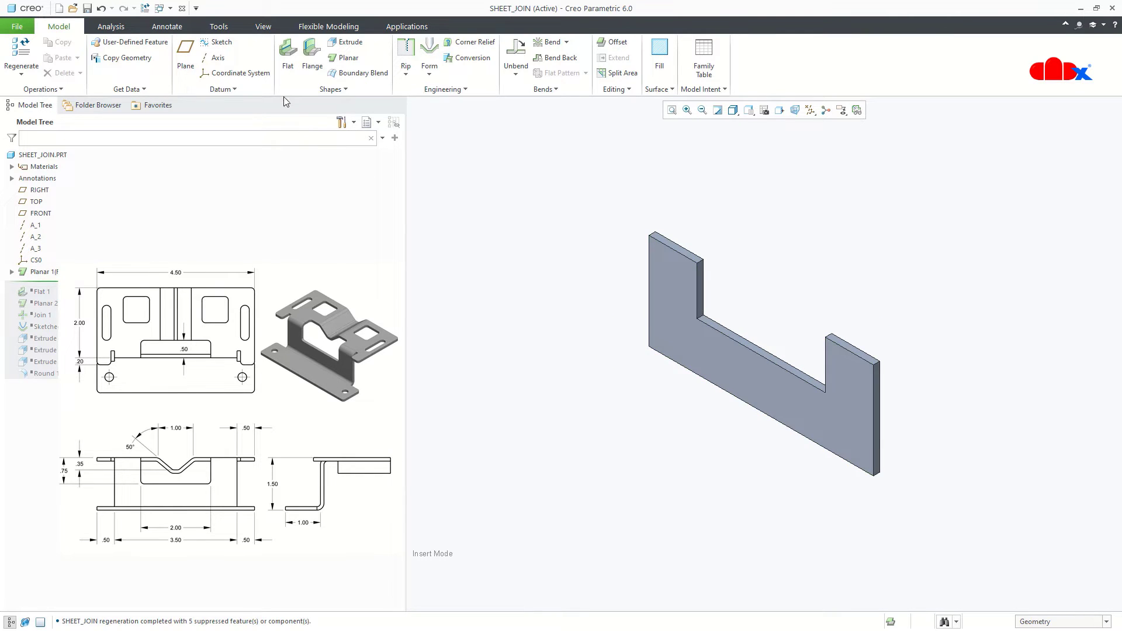
- Try a rectangular 90° flat wall on the lower long edge of the planar wall and cancel it
click(288, 59)
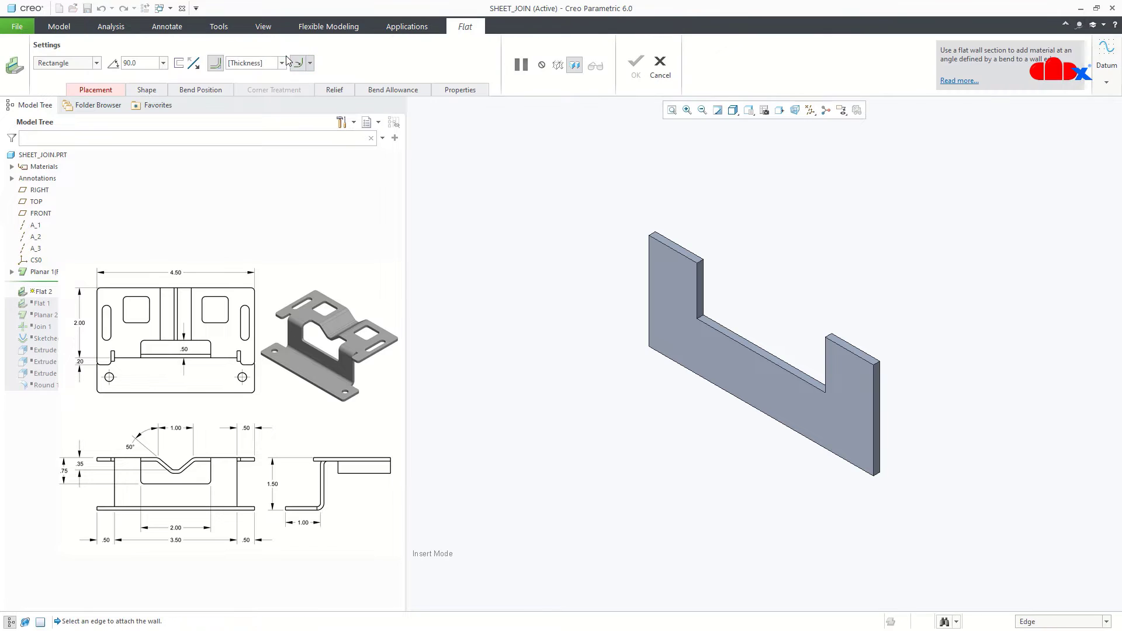
click(729, 384)
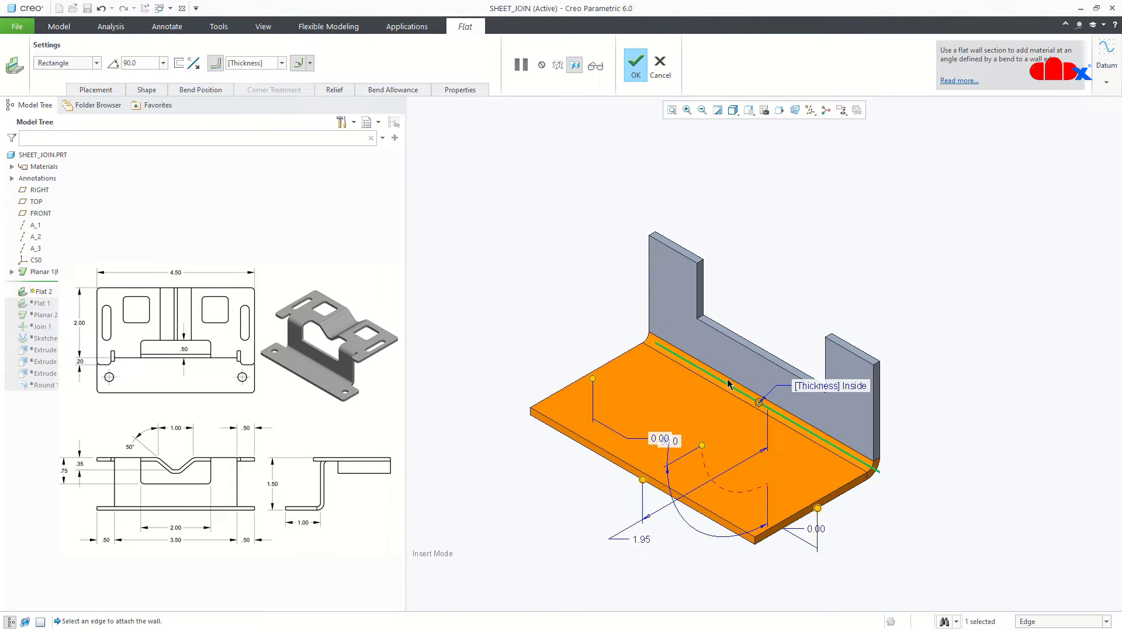
click(666, 63)
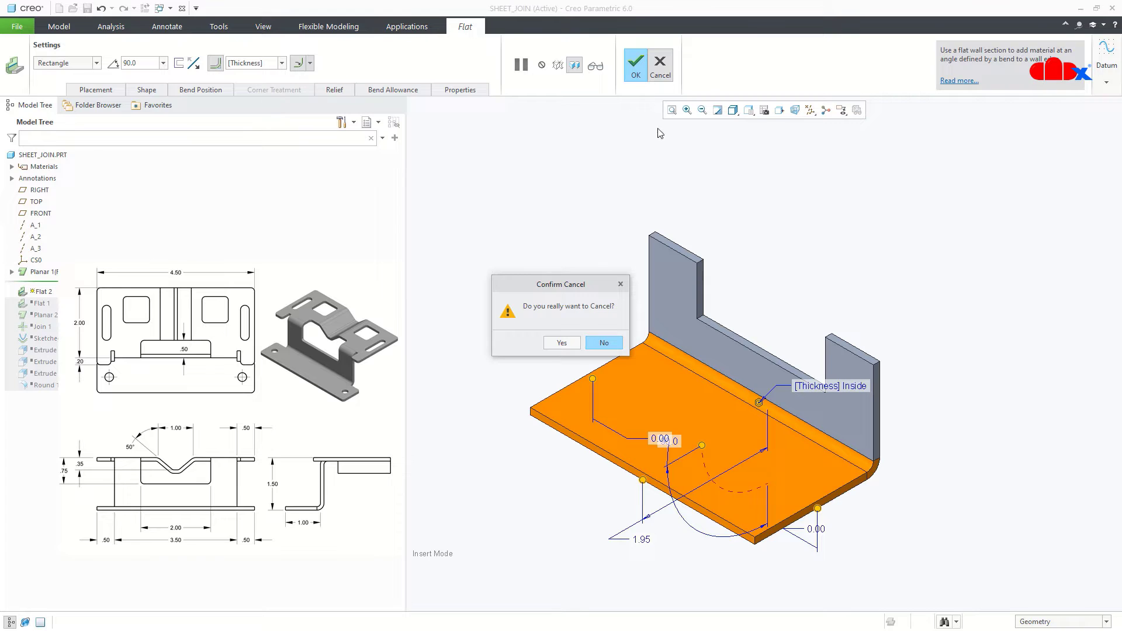
click(563, 344)
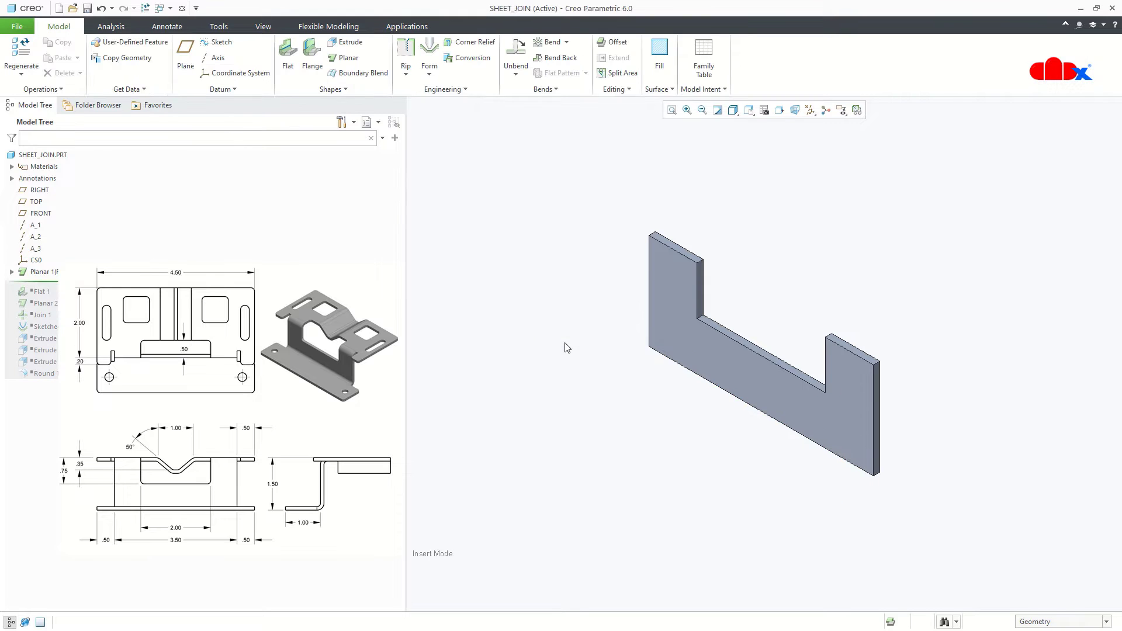
- Try a rectangular 90° flat wall on the upper edge of each upright tab in turn and cancel it
click(289, 61)
click(675, 245)
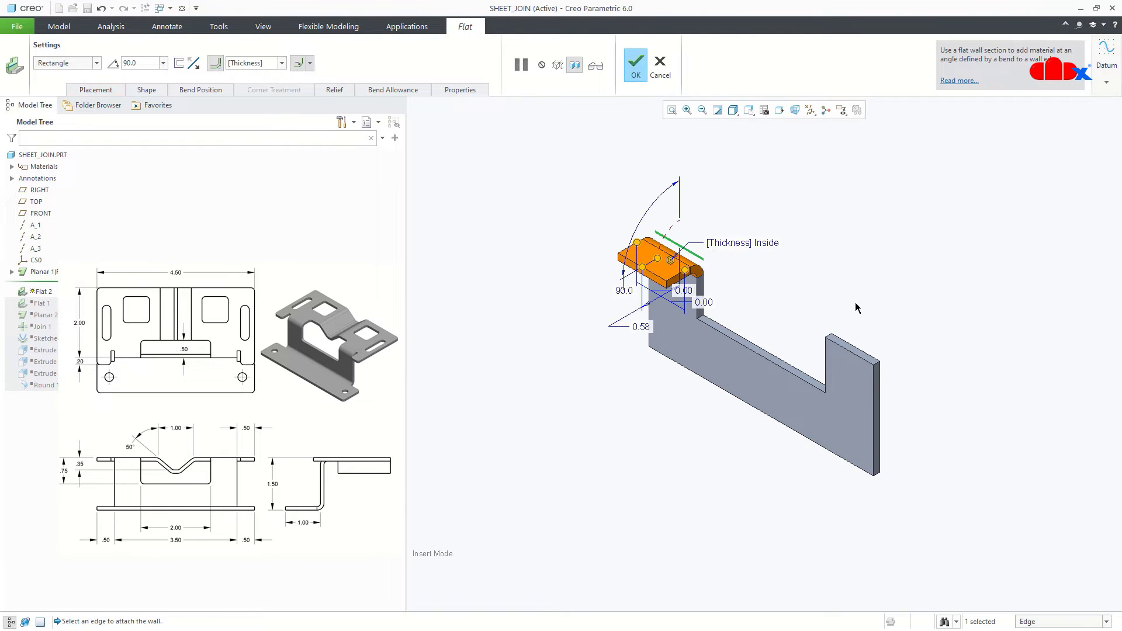
click(855, 350)
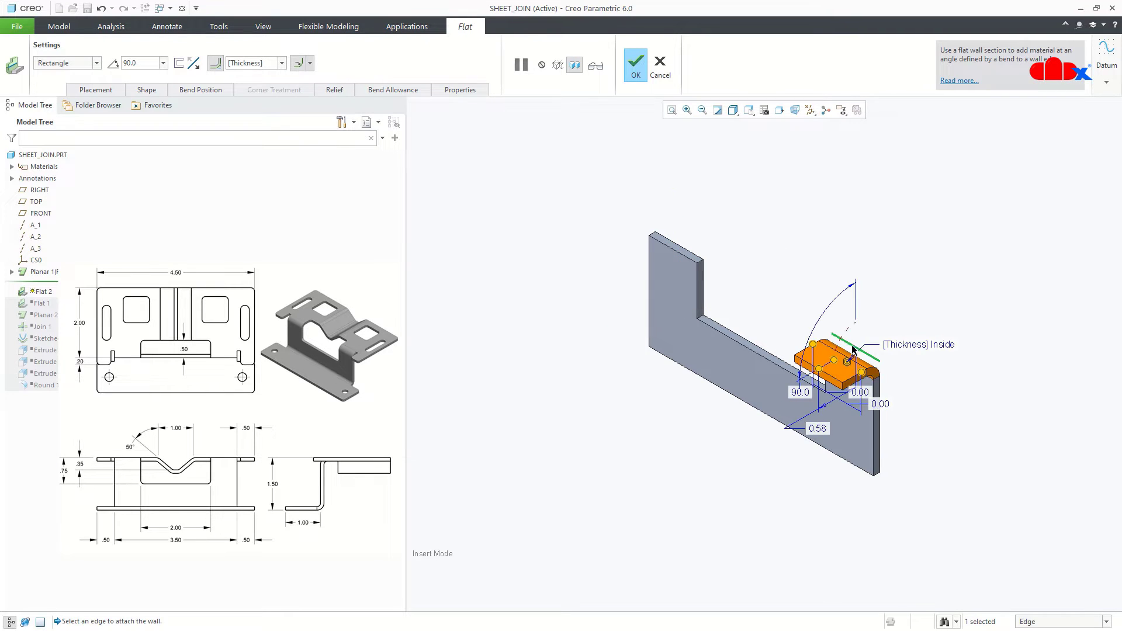
click(696, 257)
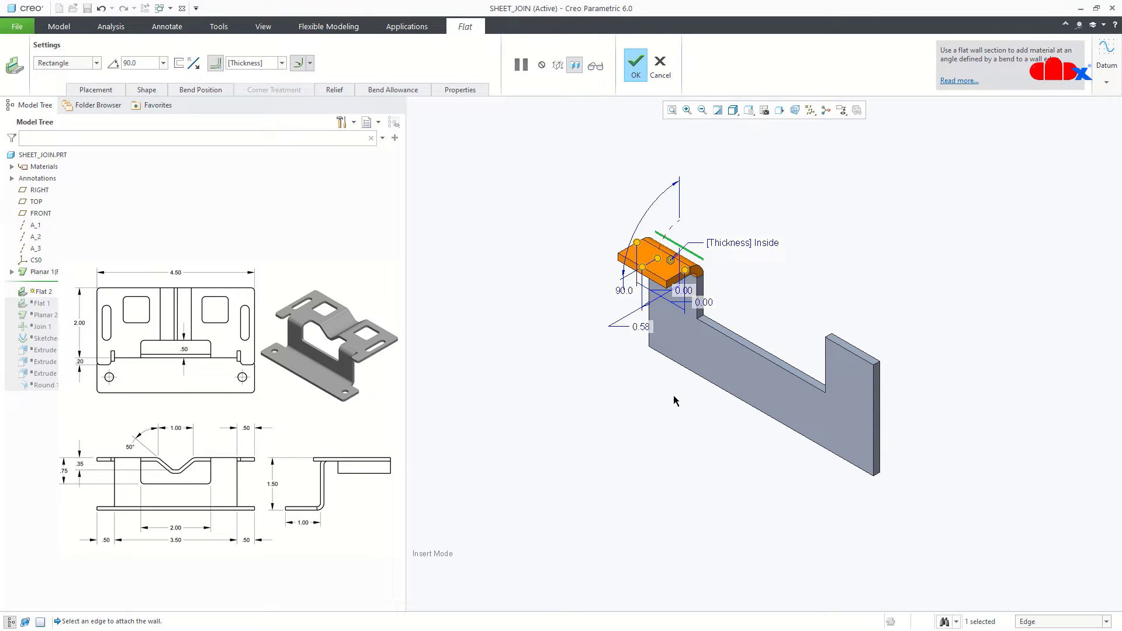
key(Escape)
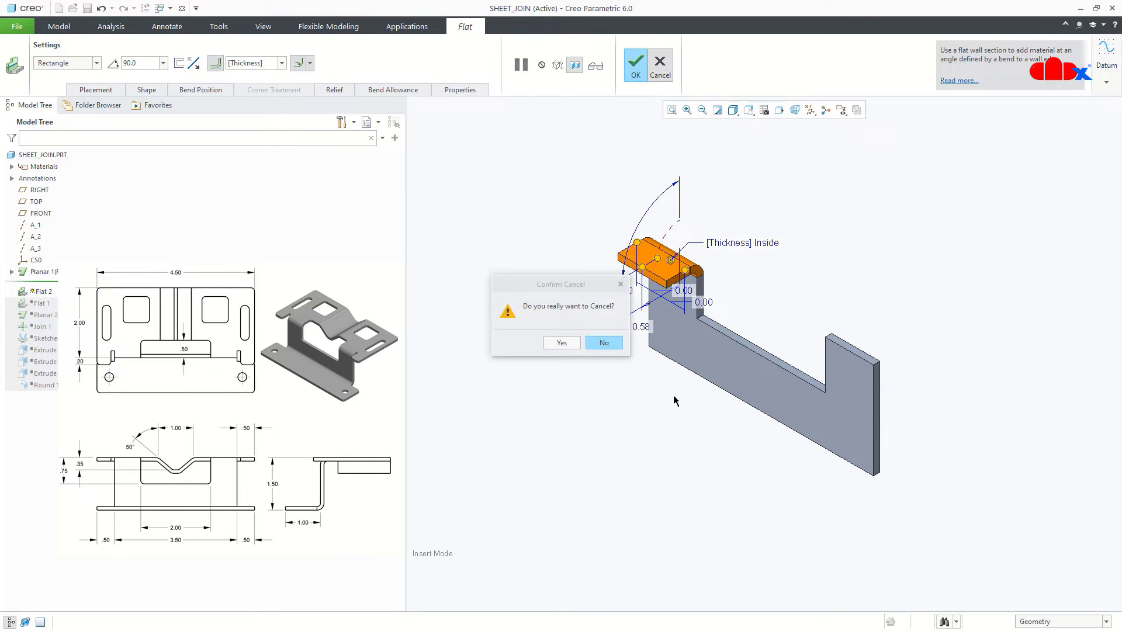
click(572, 344)
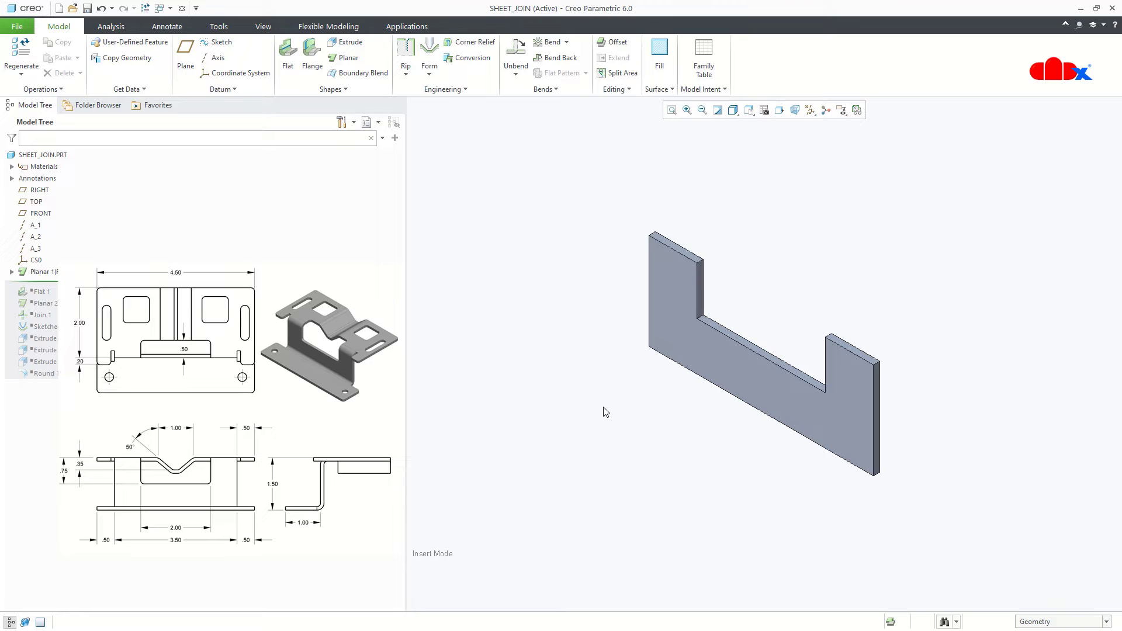
- Roll the model forward past Planar 2 to examine the separate walls, and on past Join 1
drag(51, 283, 48, 308)
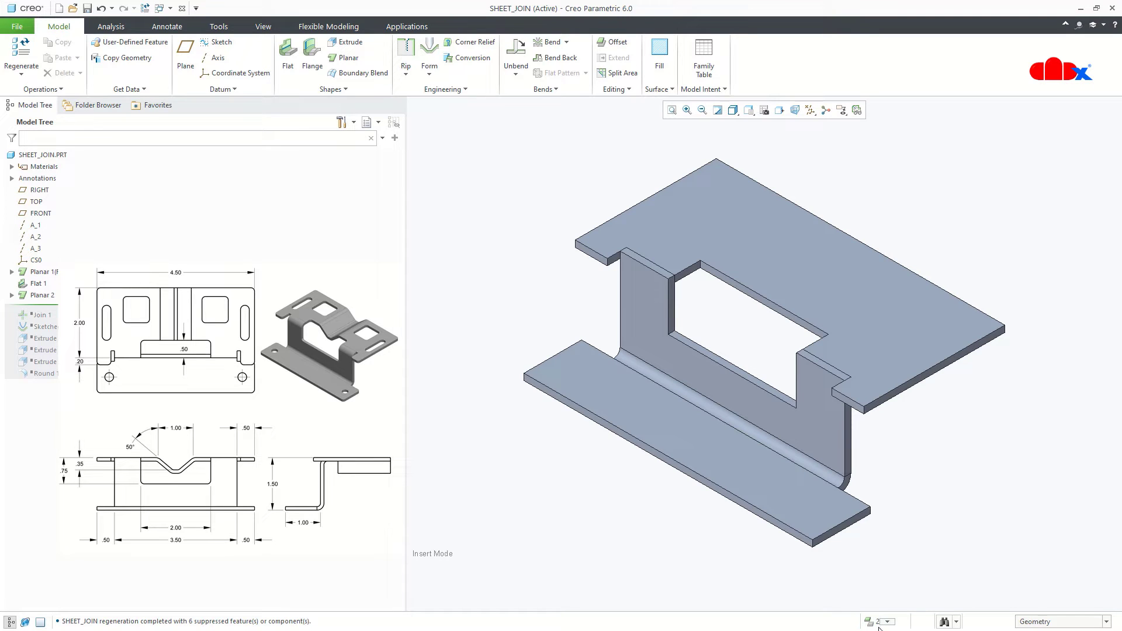
mouse_move(888, 623)
drag(41, 306, 71, 326)
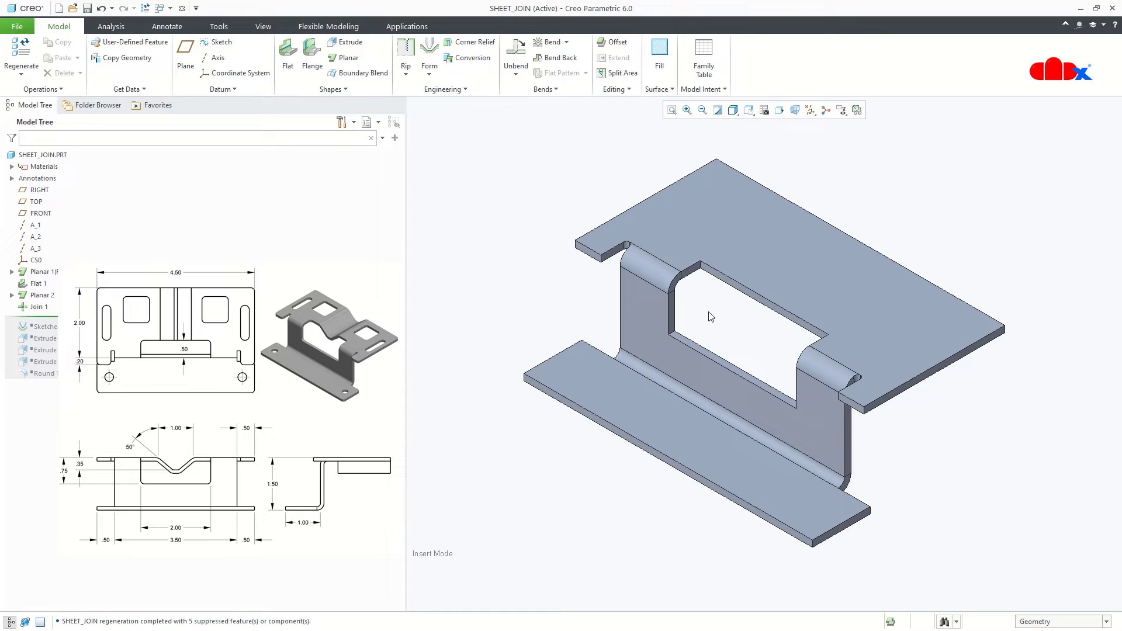
- Cut a rectangular opening through the upper planar wall with Extrude, sketching the rectangle freehand near the outer long edge
click(348, 42)
click(789, 246)
key(r)
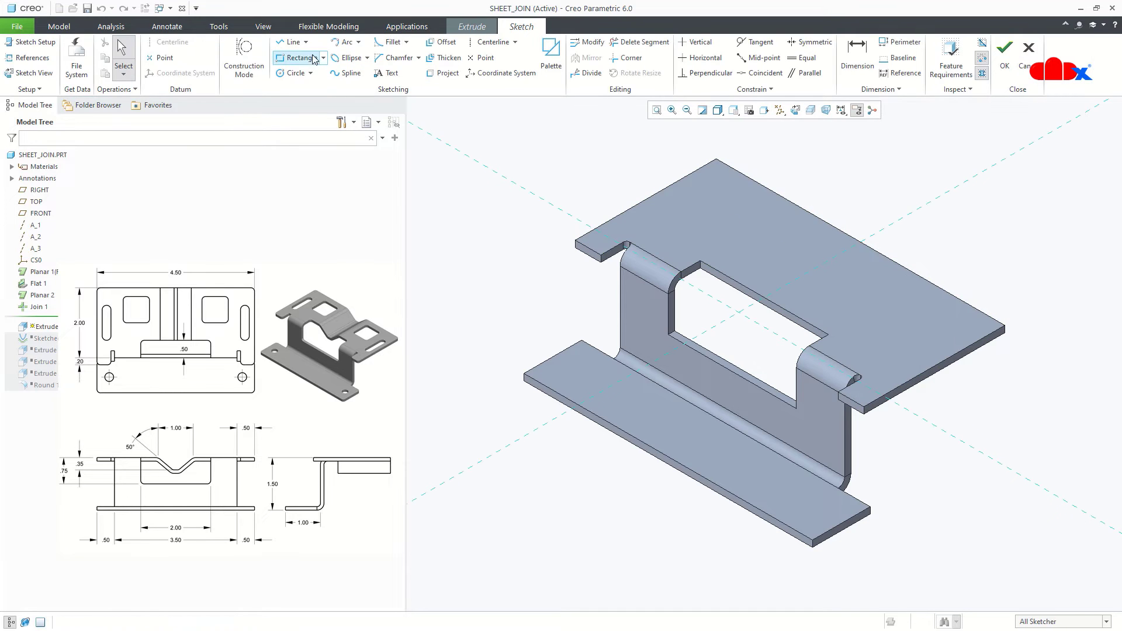
click(751, 246)
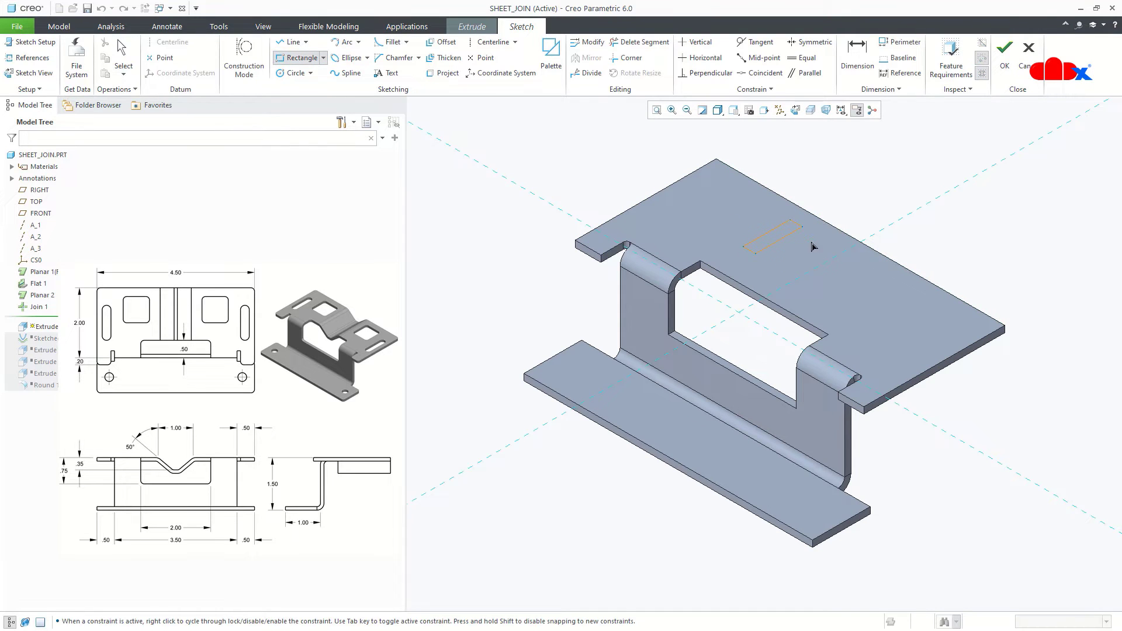
click(904, 283)
middle_click(973, 262)
click(1005, 53)
middle_click(981, 214)
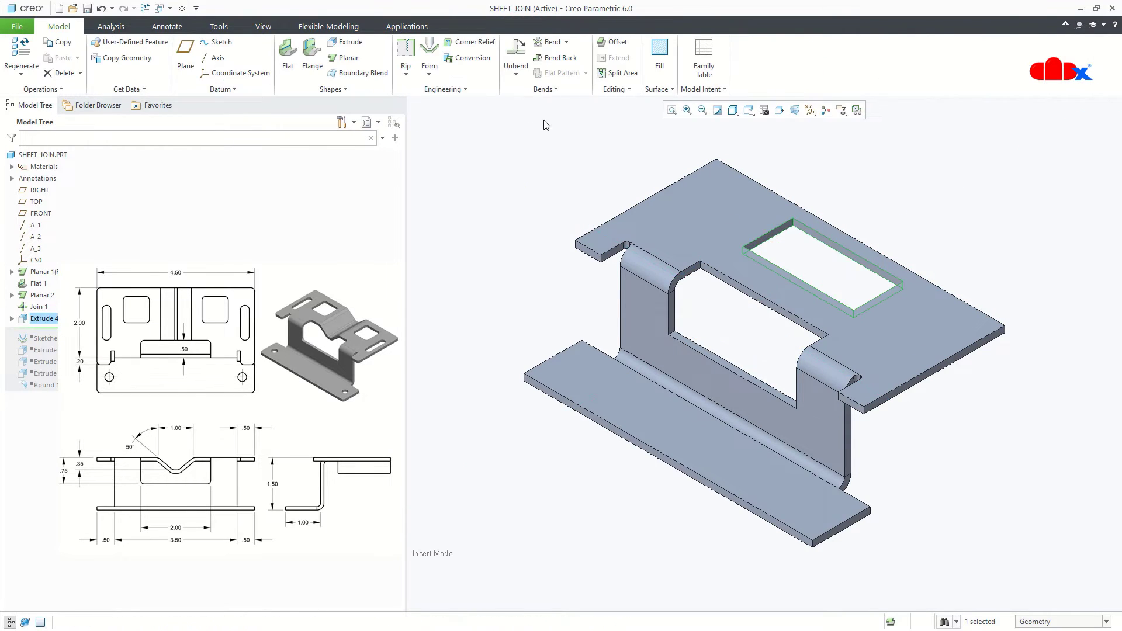
- Start a 90° bend on the upper wall with the bend line offset 0.50 from the outer long edge at both ends
click(547, 42)
click(737, 223)
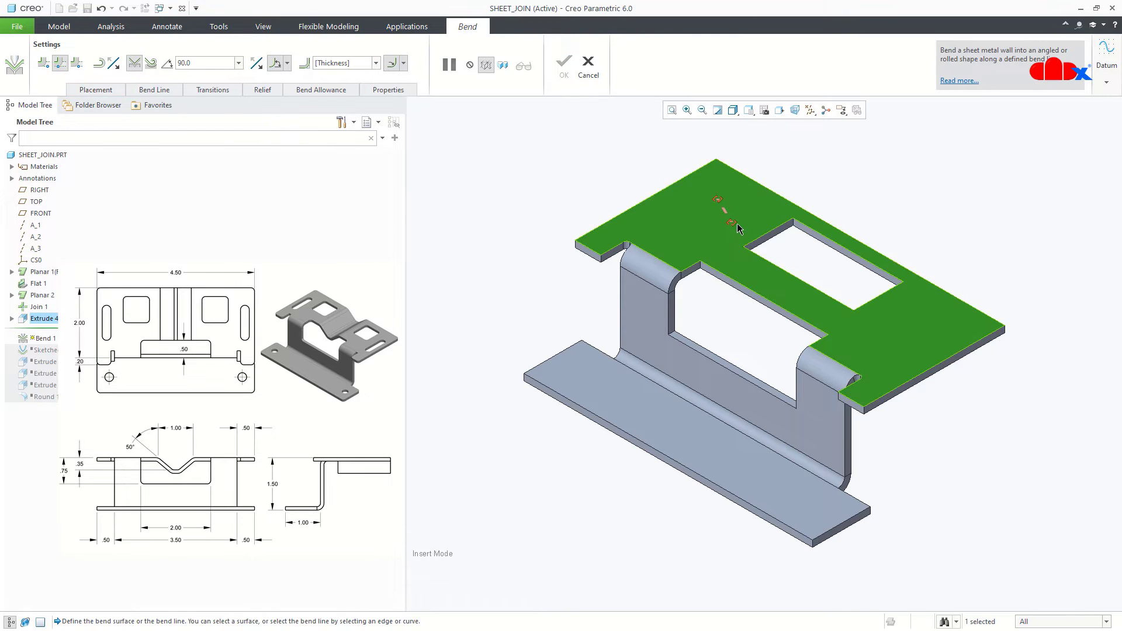
drag(717, 198, 686, 176)
drag(1006, 350, 1005, 326)
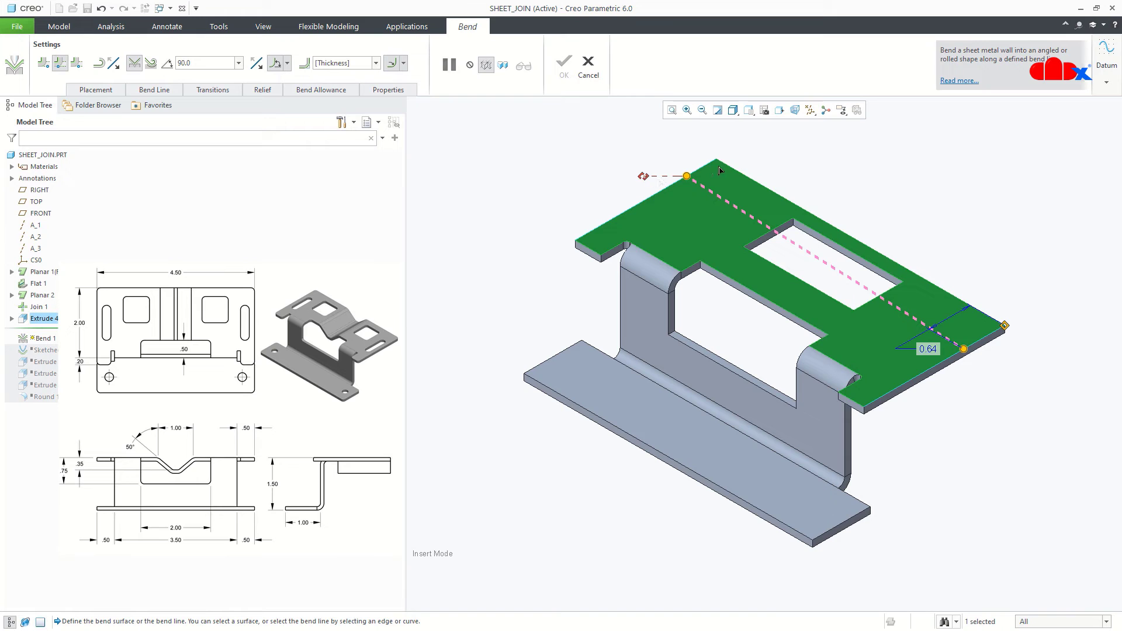
drag(645, 176, 717, 159)
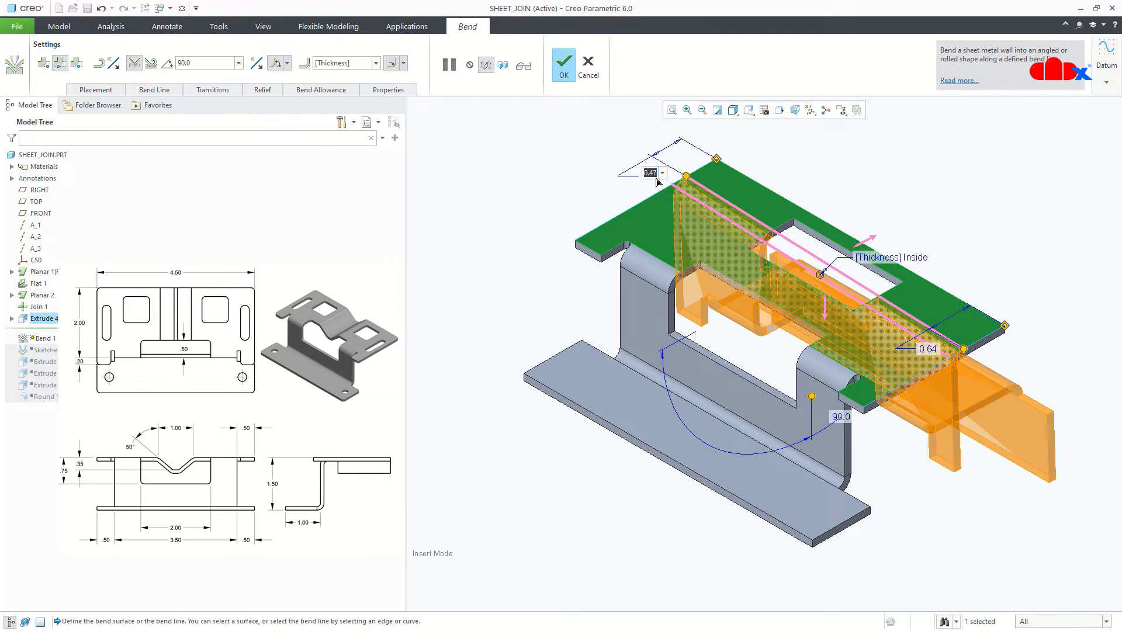
double_click(933, 352)
text(0.5)
key(Return)
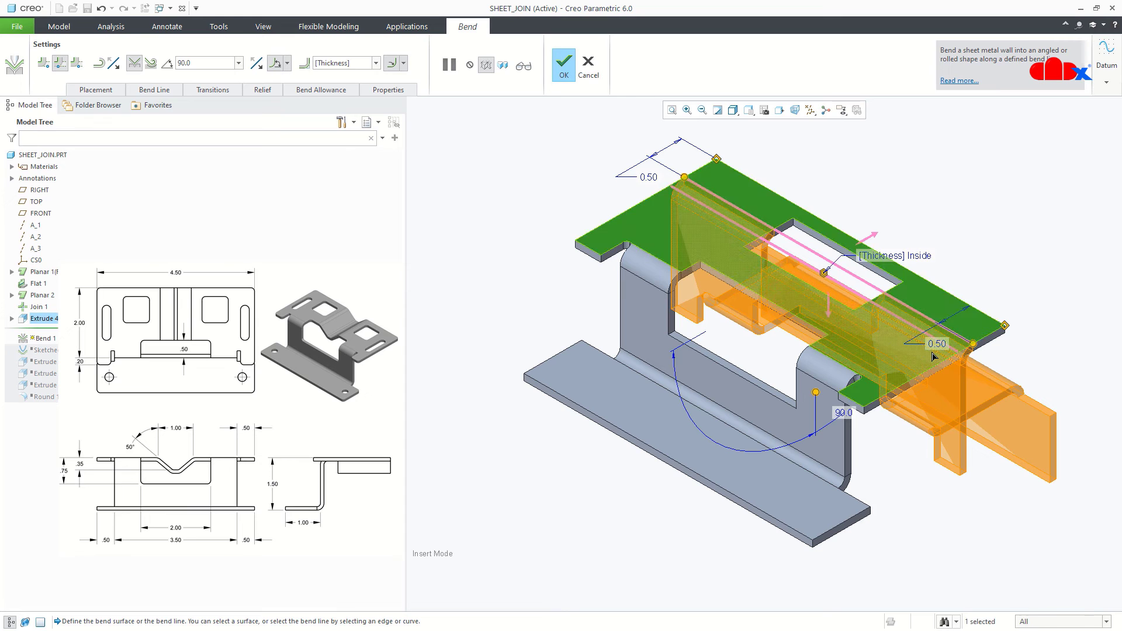
- Flip the fixed side of the bend and preview it from another angle
click(870, 237)
click(523, 65)
middle_drag(731, 269, 905, 333)
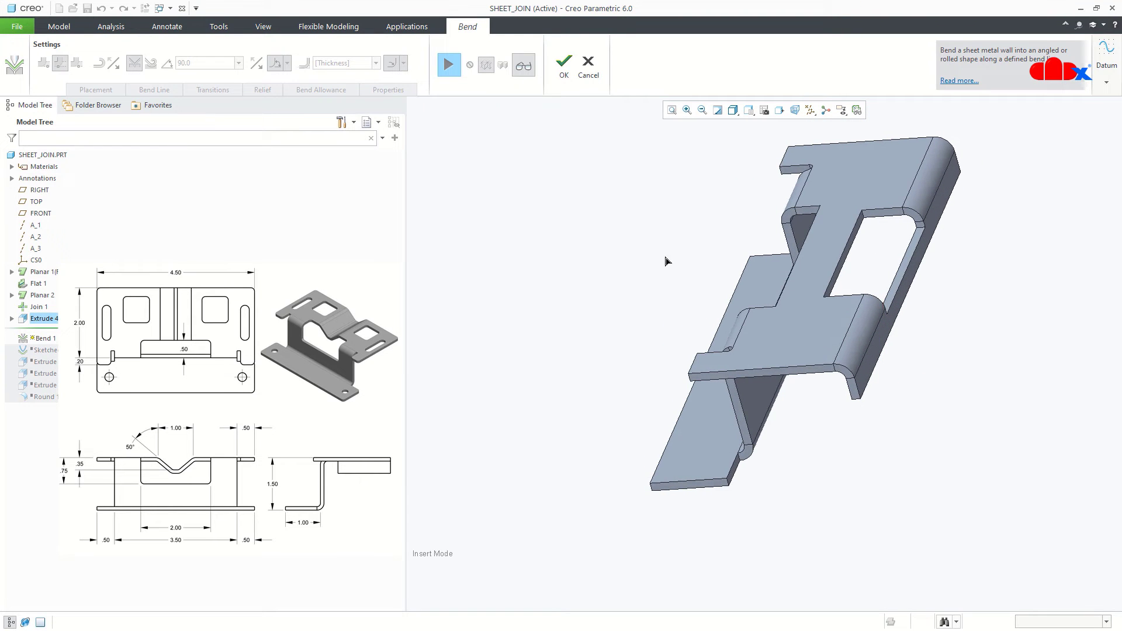
- Try bending the material up to the bend line, preview the result and cancel the bend
click(449, 64)
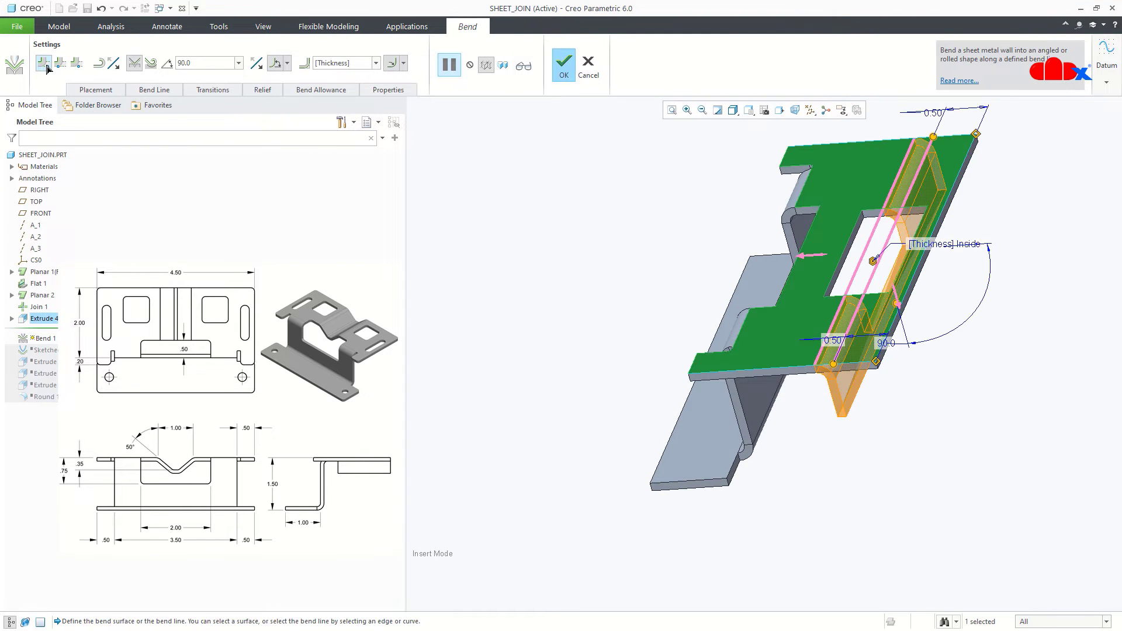
click(524, 65)
middle_drag(953, 386, 955, 397)
scroll(957, 399, up, 3)
middle_drag(894, 313, 798, 474)
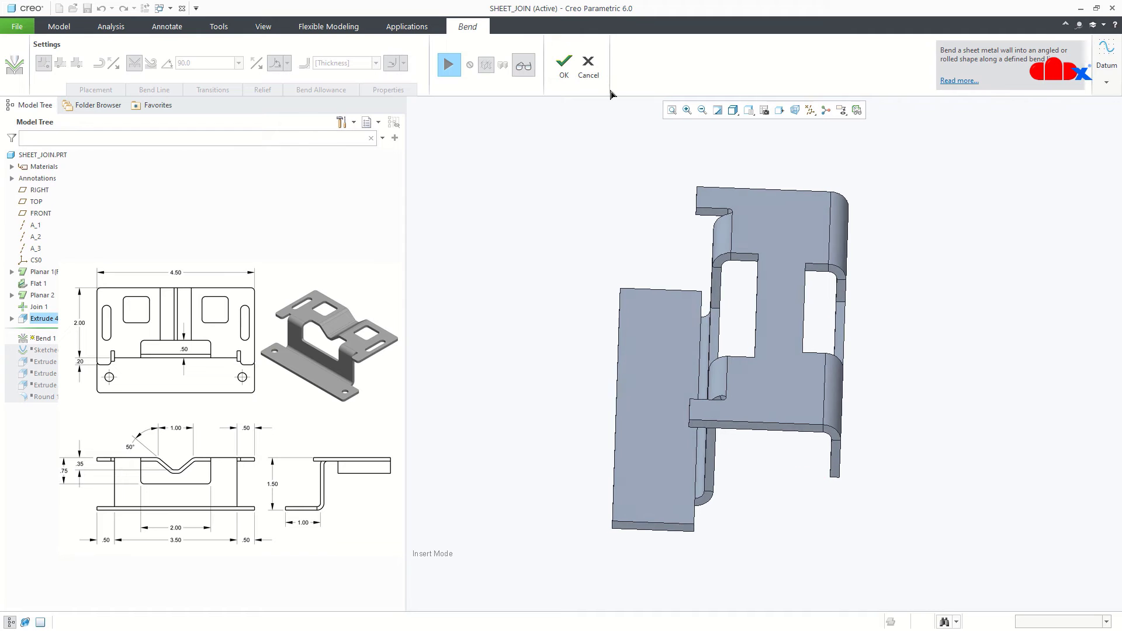
click(588, 65)
click(563, 344)
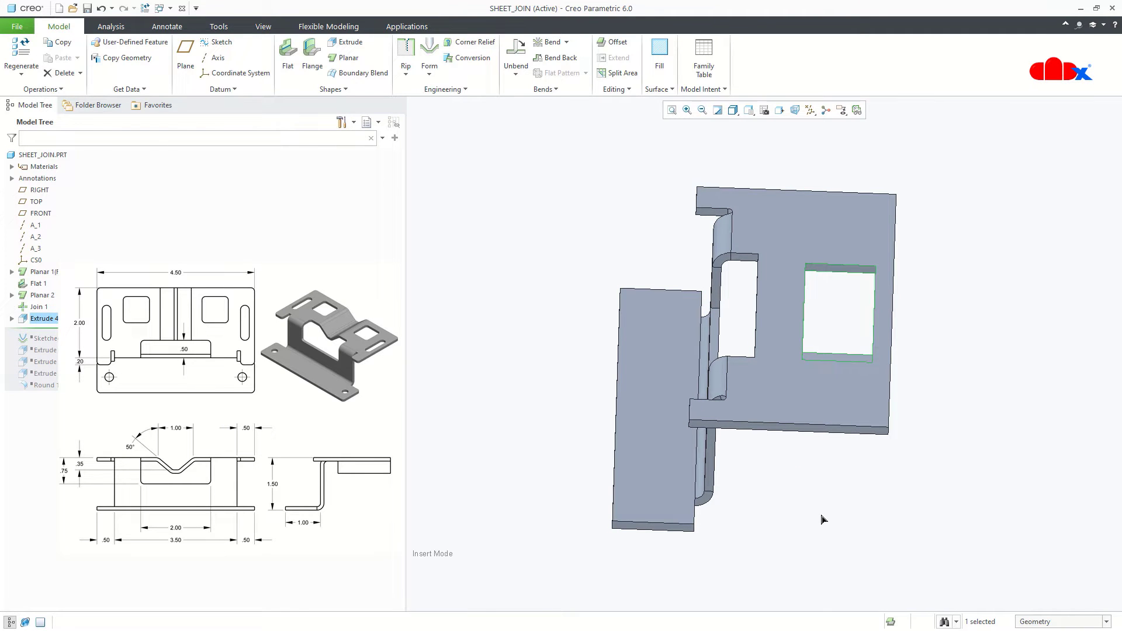
- Undo the rectangular cut, restore the standard orientation and roll the model forward to include every feature through Round 1
key(ctrl+z)
key(ctrl+d)
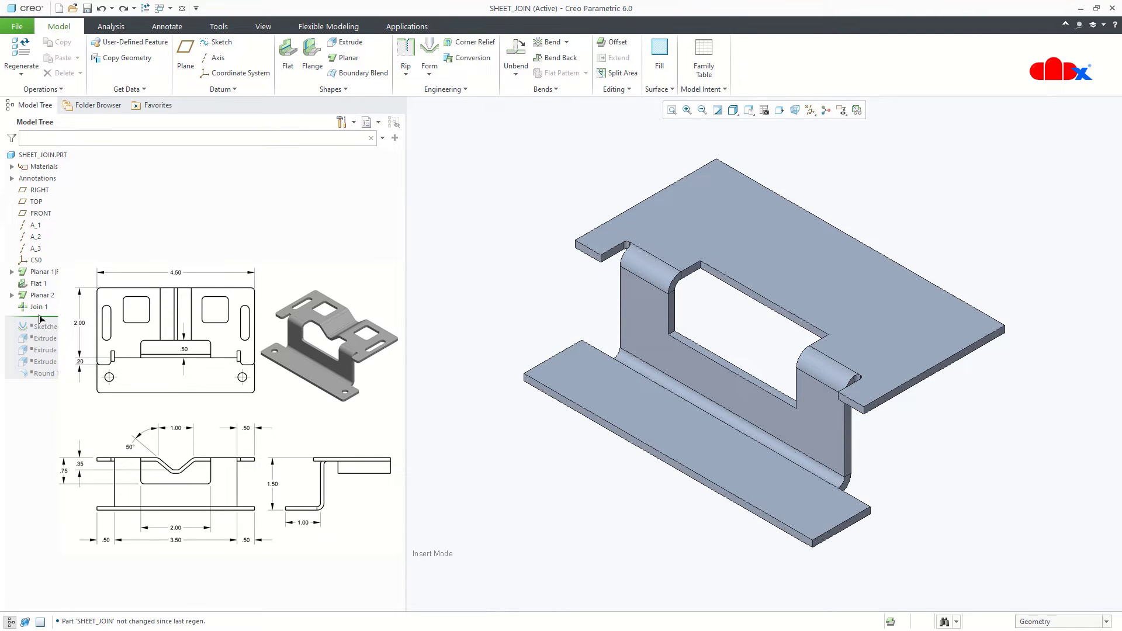
drag(39, 333, 37, 375)
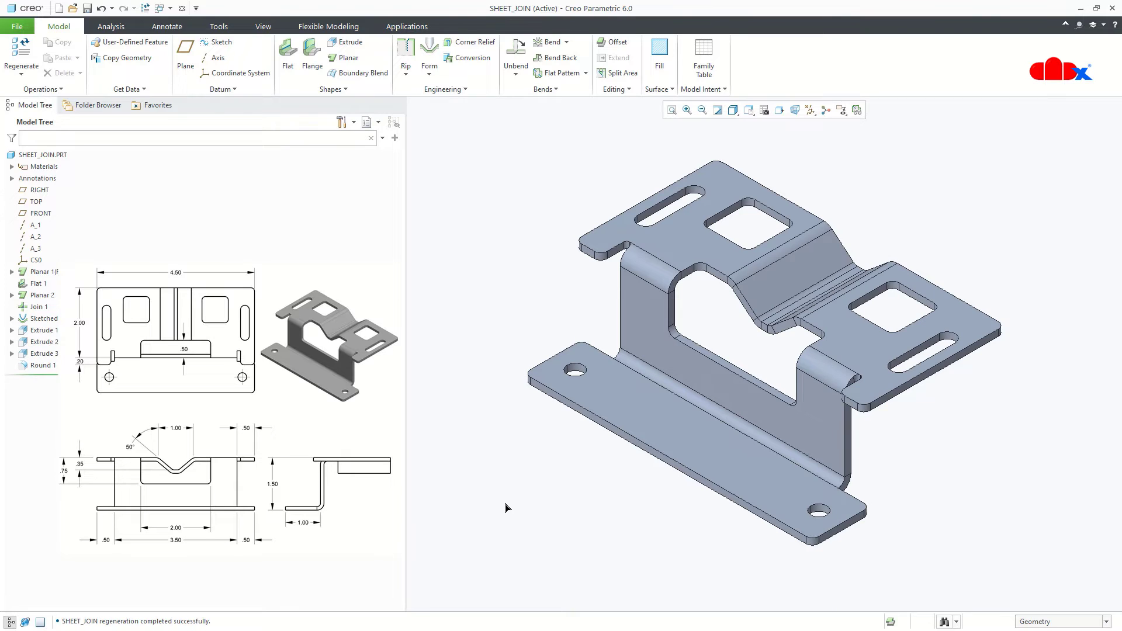
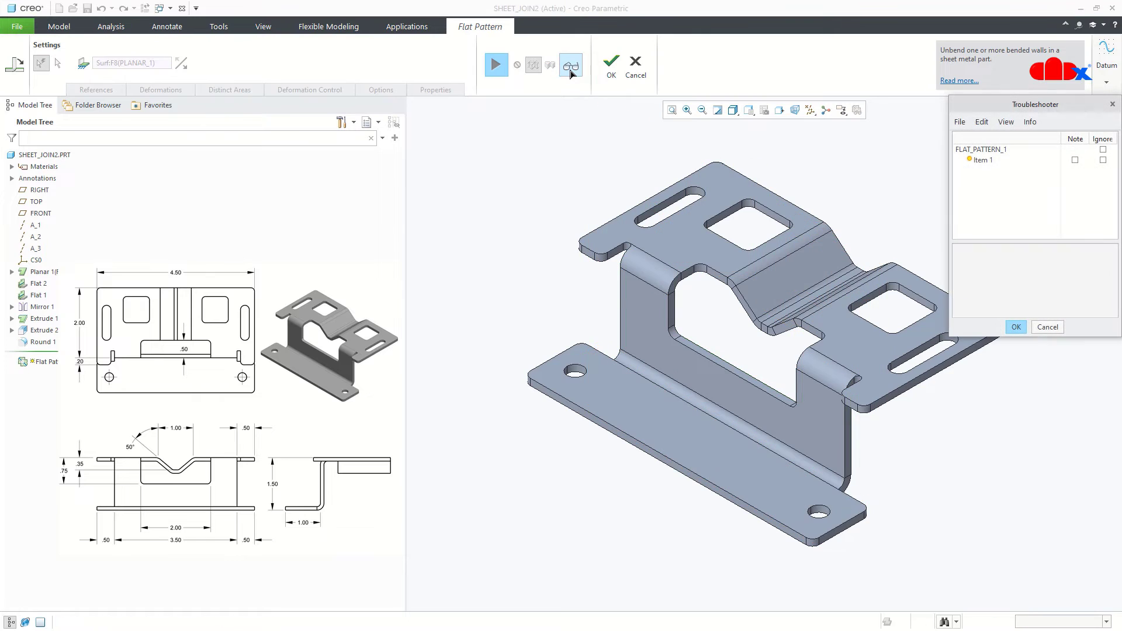
- Dismiss the flat pattern's troubleshooting report and cancel the flat pattern
click(1055, 329)
click(1034, 244)
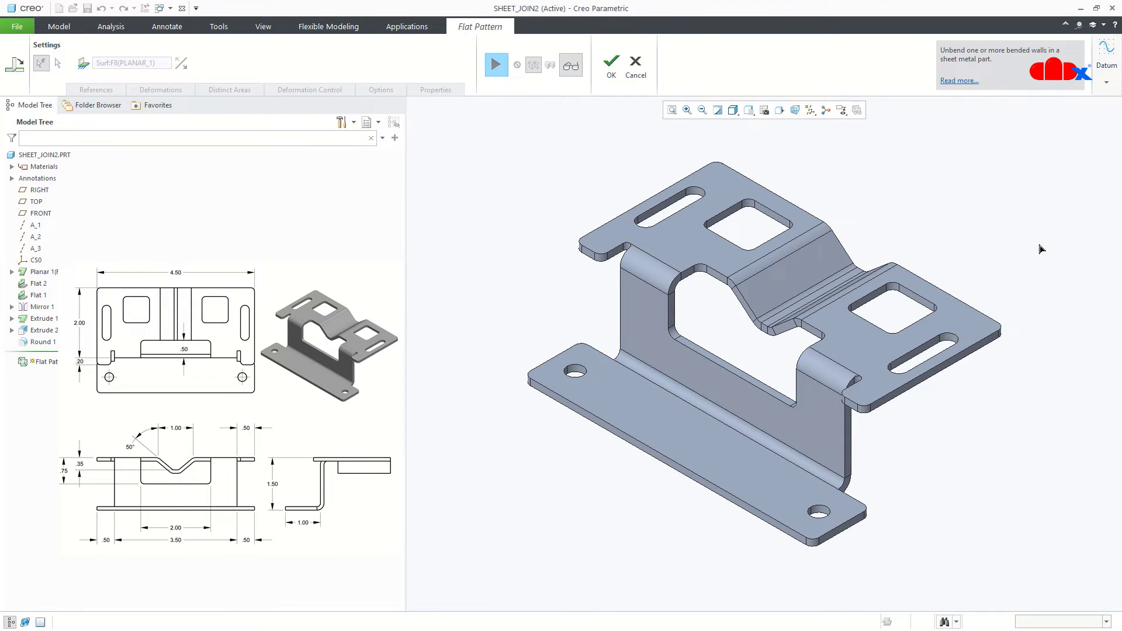
click(639, 75)
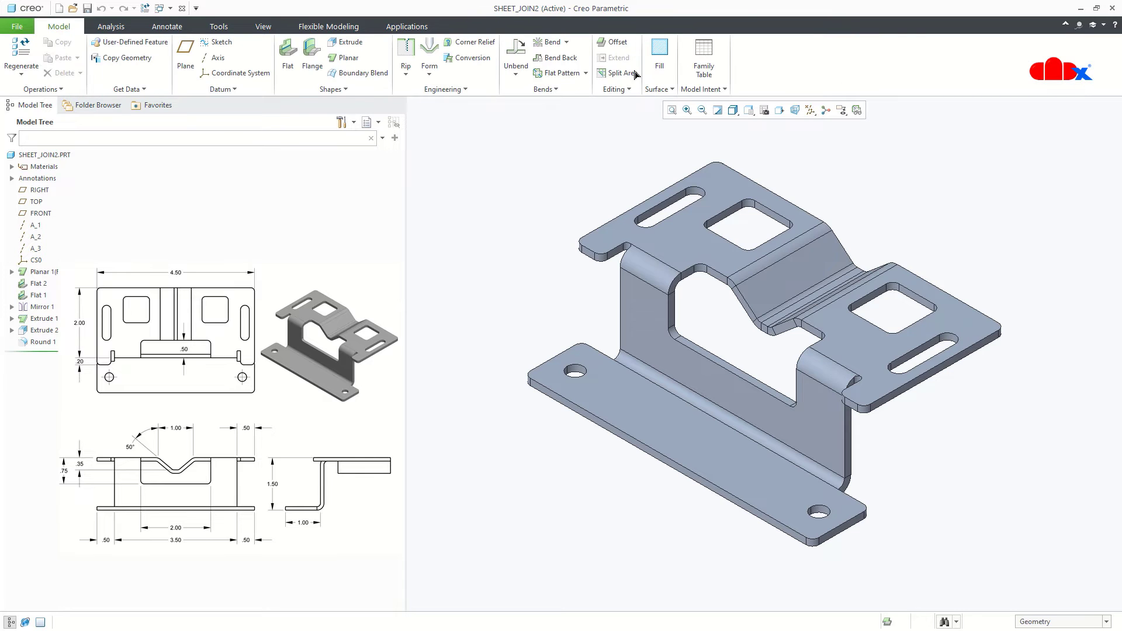
- Start an Unbend with manual bend selection, clear all bent geometry and choose only the lower flange bend and an upper wall bend
click(517, 52)
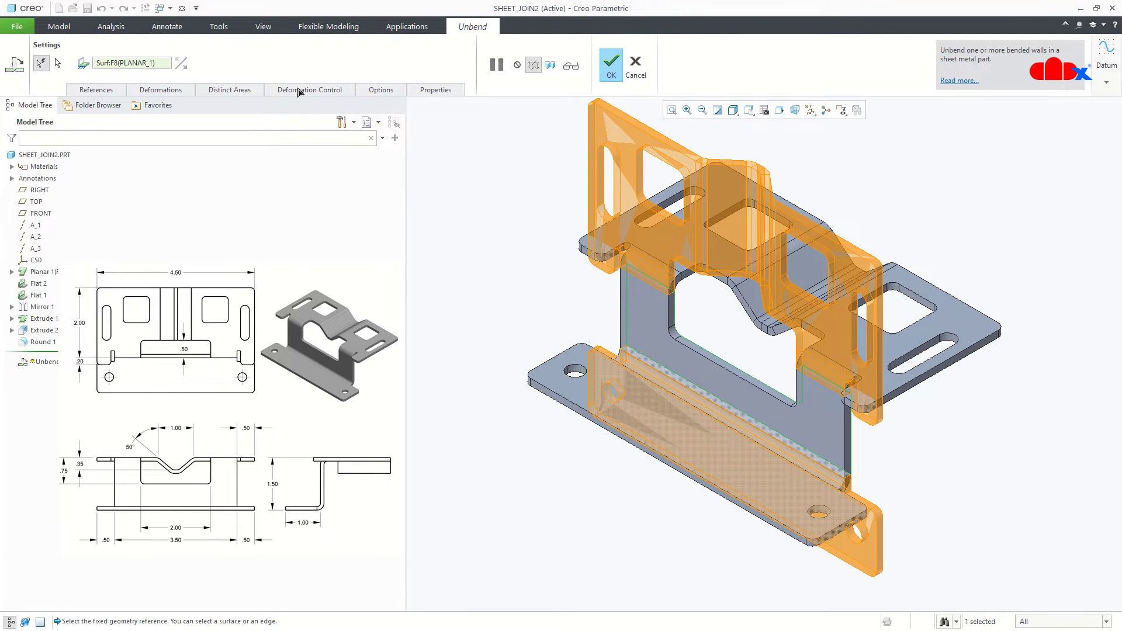
click(57, 63)
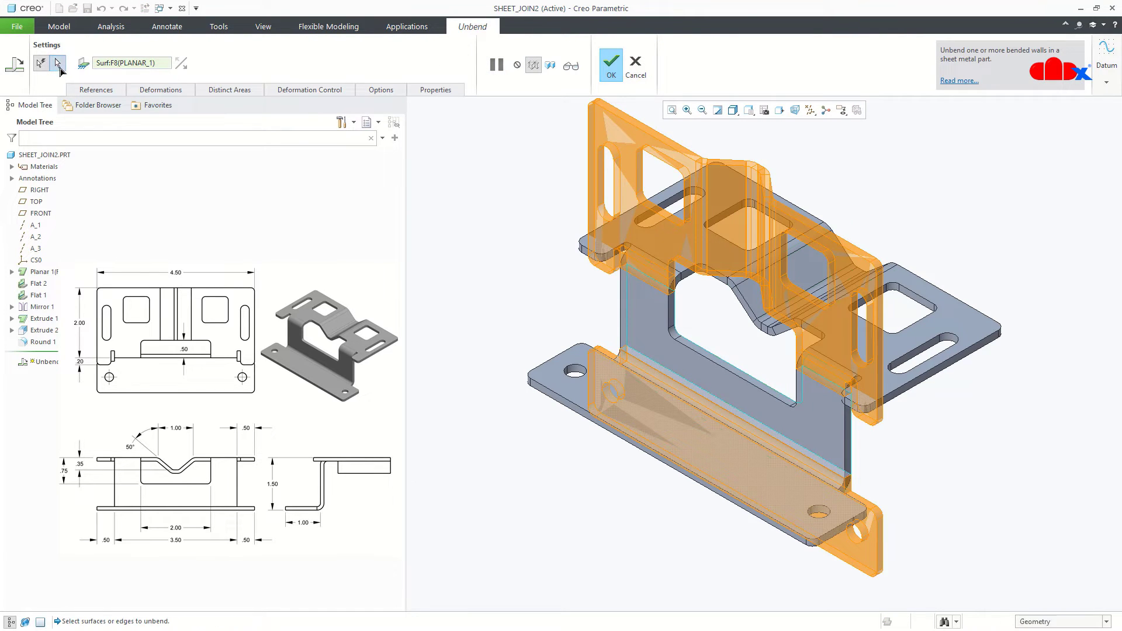
click(98, 90)
right_click(176, 184)
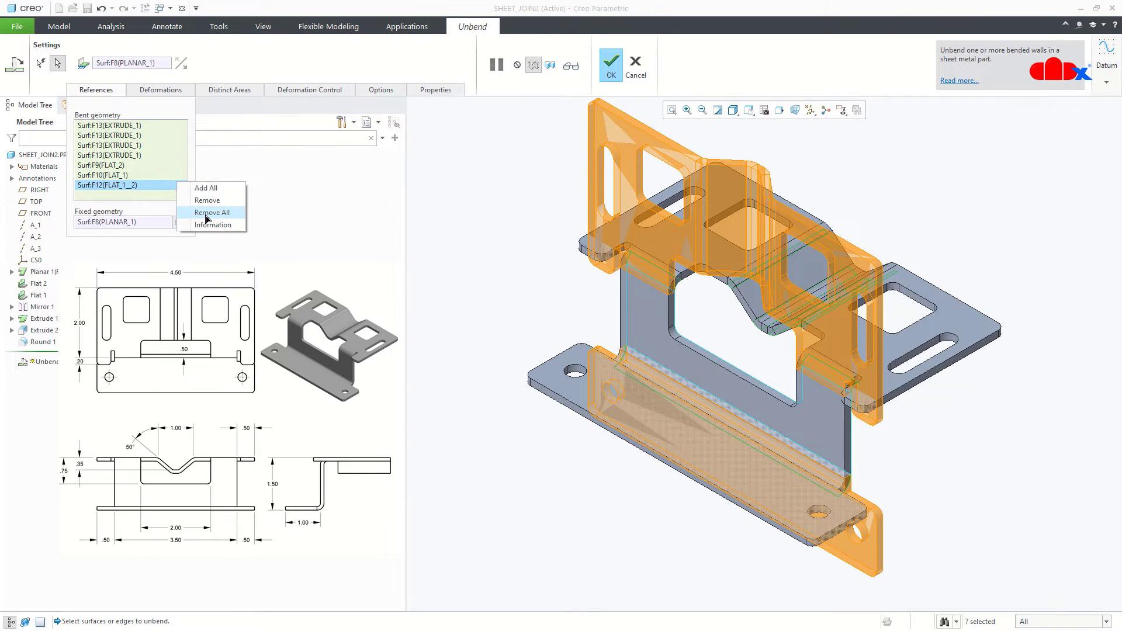
click(207, 214)
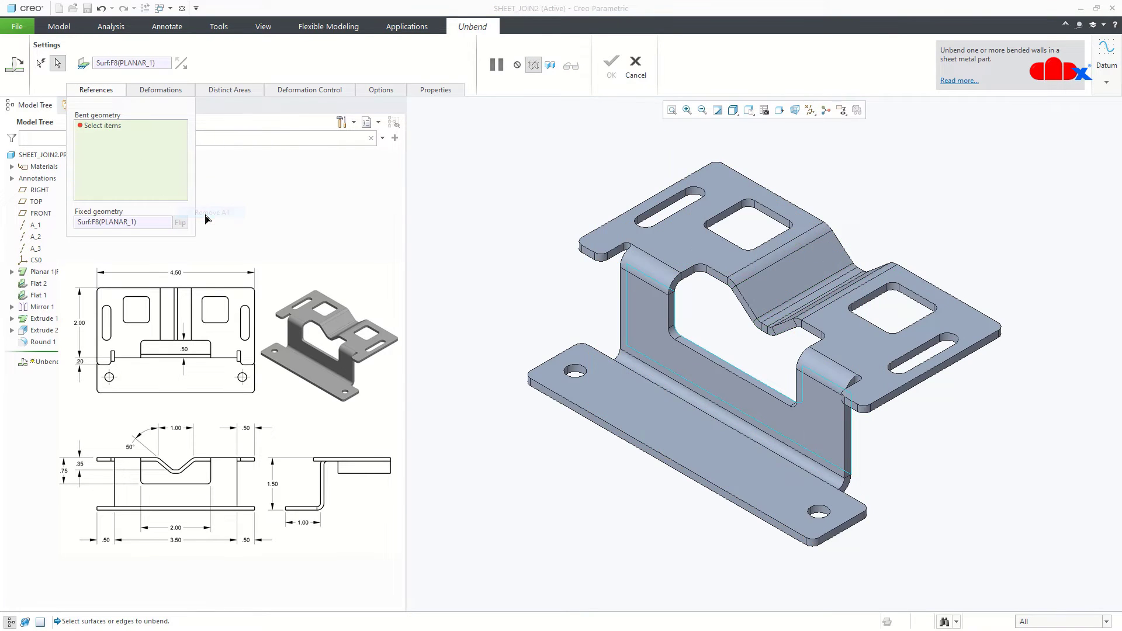
click(647, 373)
ctrl+click(661, 275)
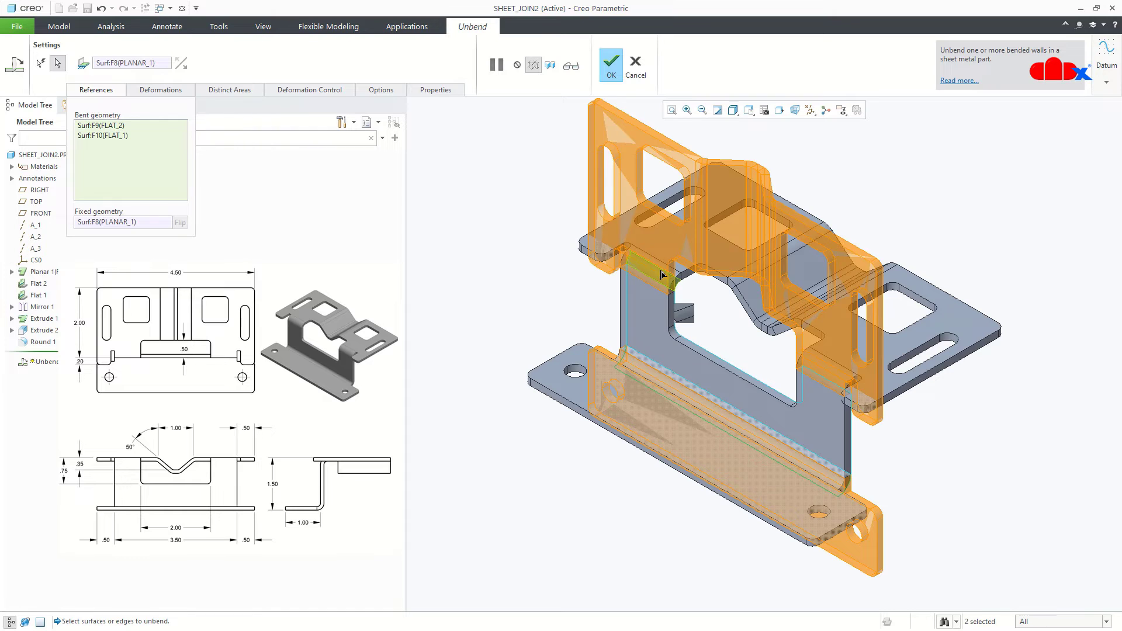
- Preview the partial unbend from another angle and resume editing it
click(572, 67)
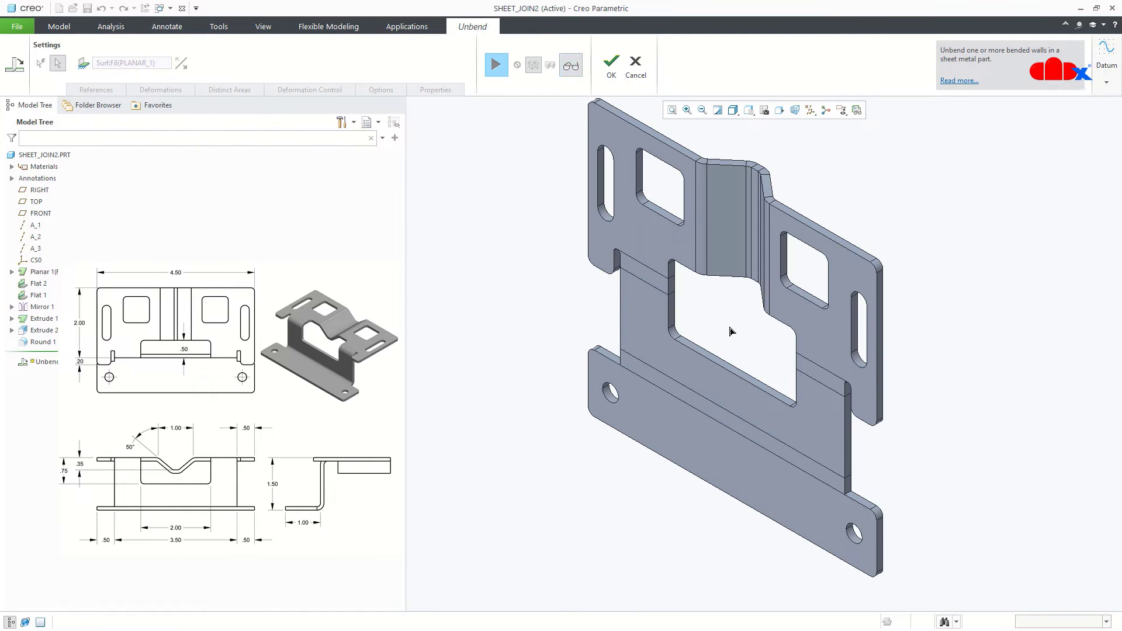
middle_drag(731, 332, 776, 314)
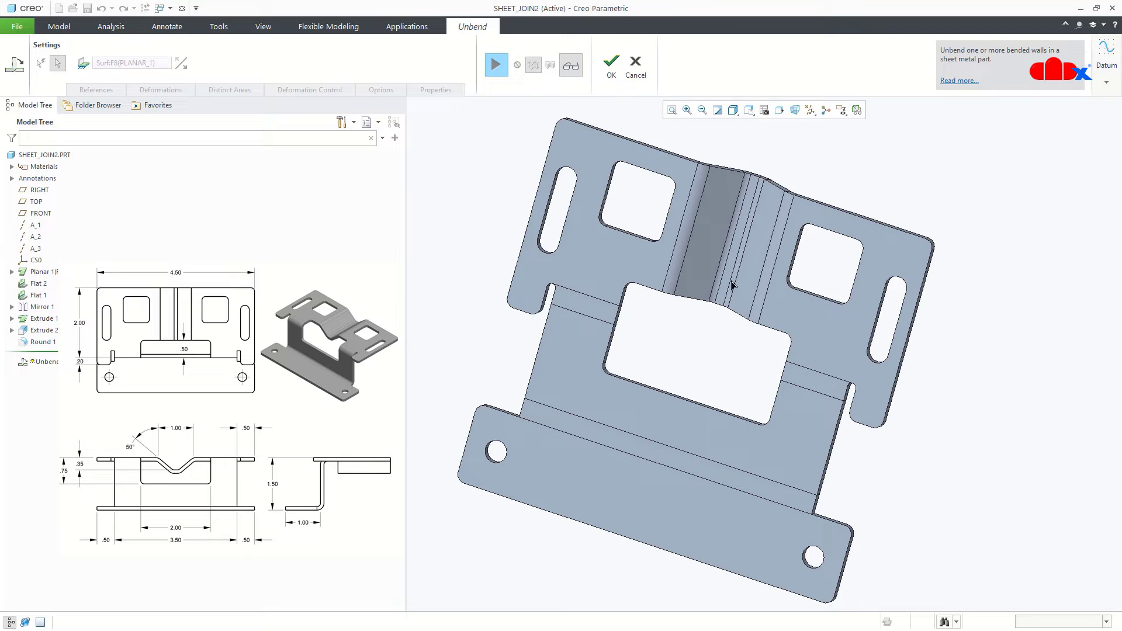
click(497, 66)
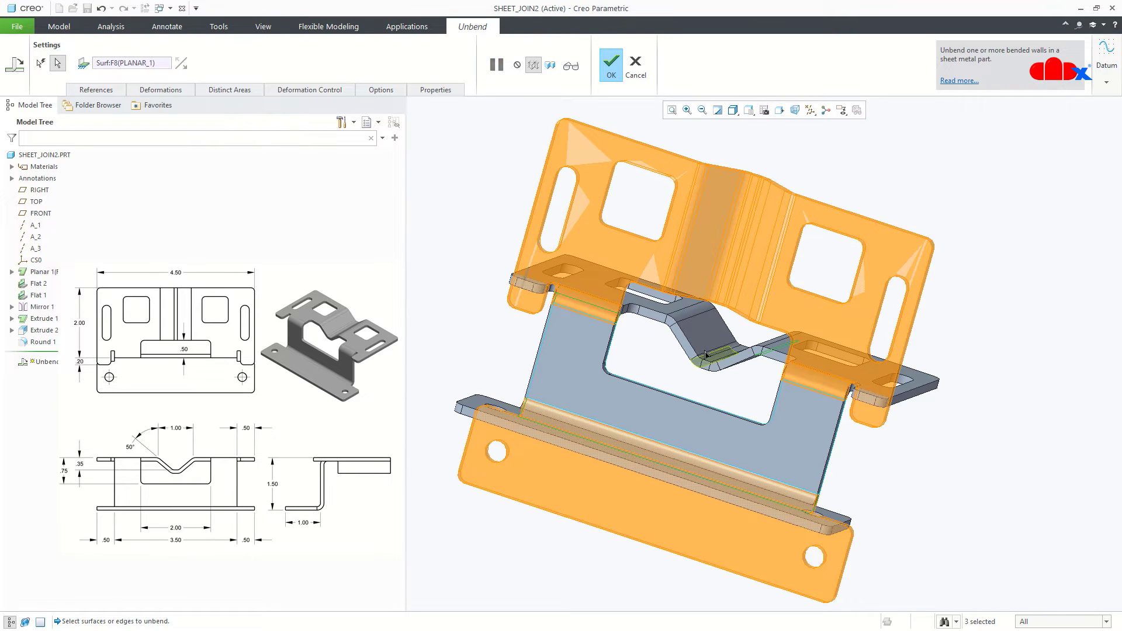
- Try adding the V-shaped form's surfaces to the unbend, preview it, cancel the unbend and restore the standard orientation
click(683, 323)
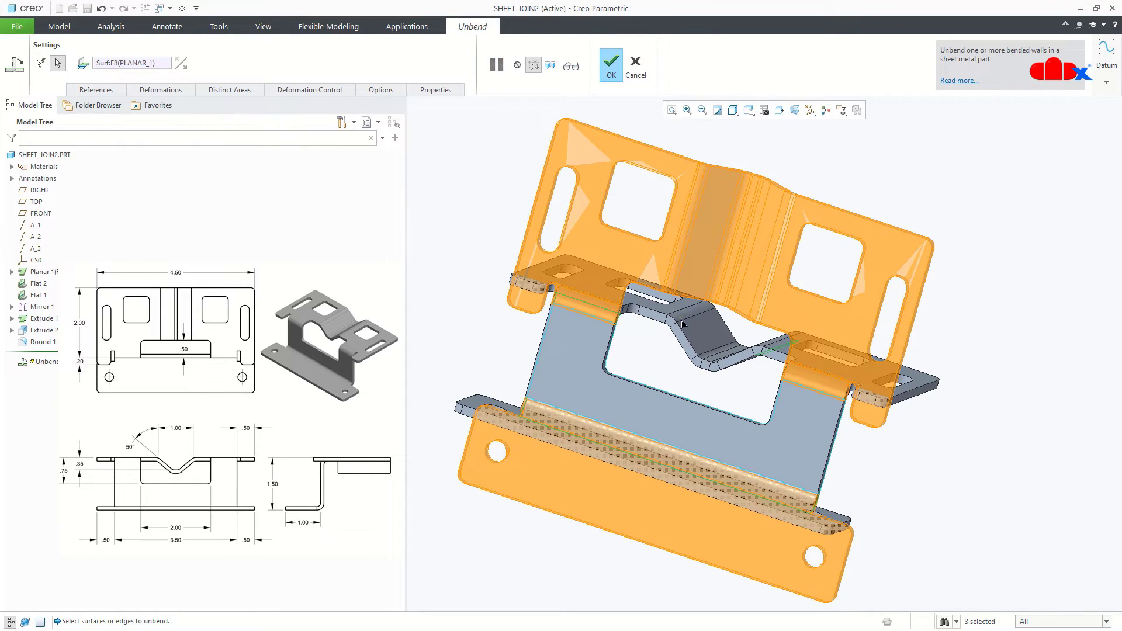
click(705, 361)
click(725, 366)
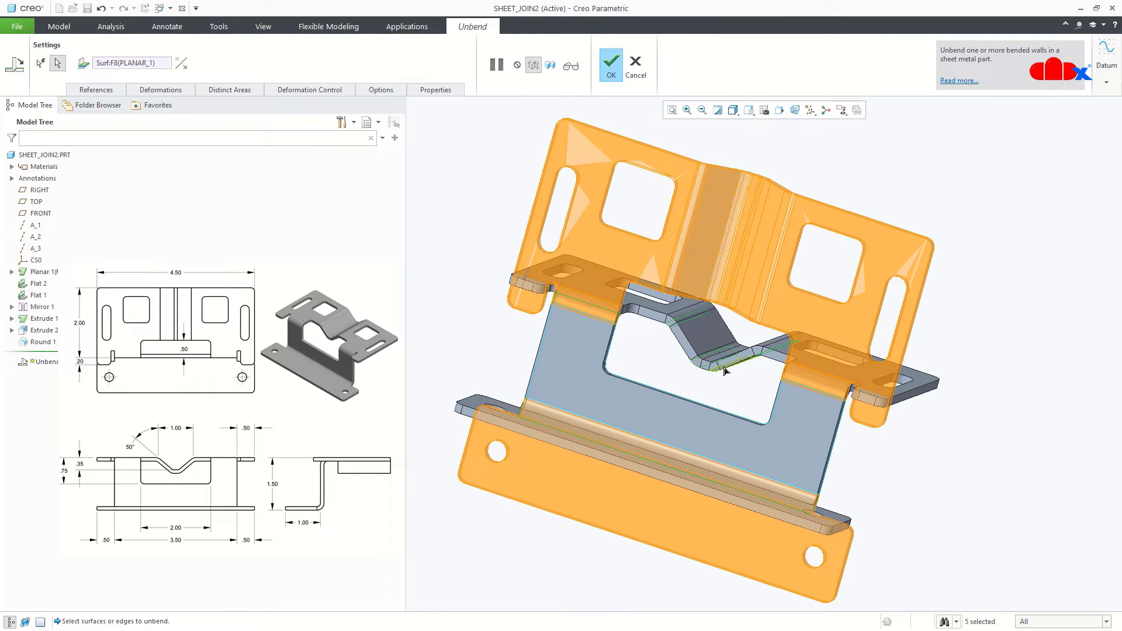
click(728, 370)
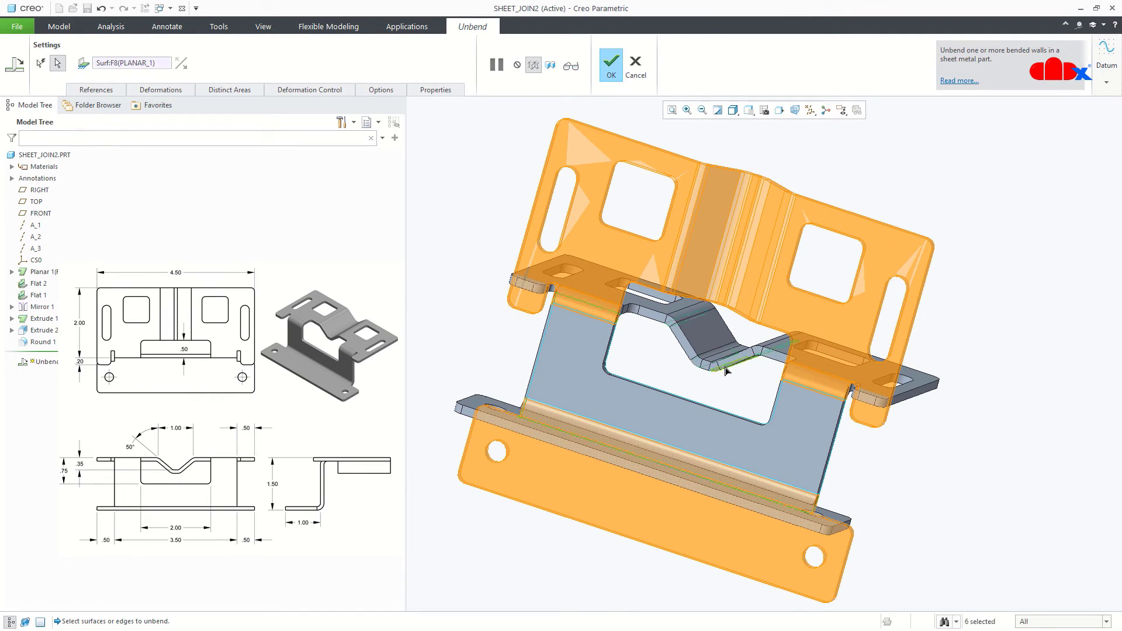
click(567, 68)
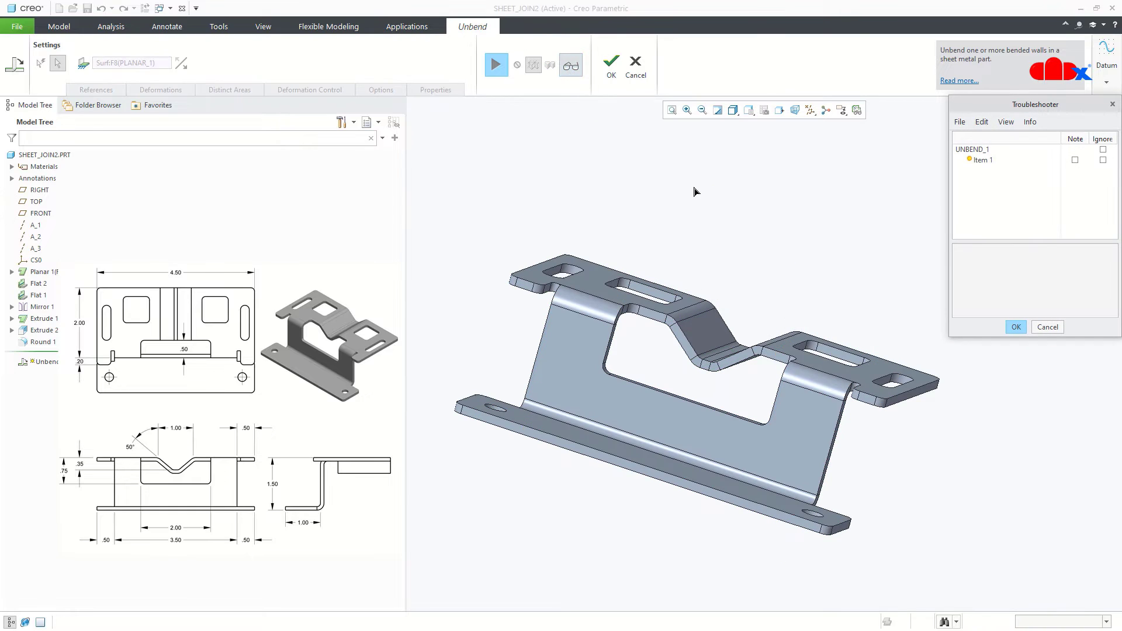
click(1047, 327)
click(1040, 249)
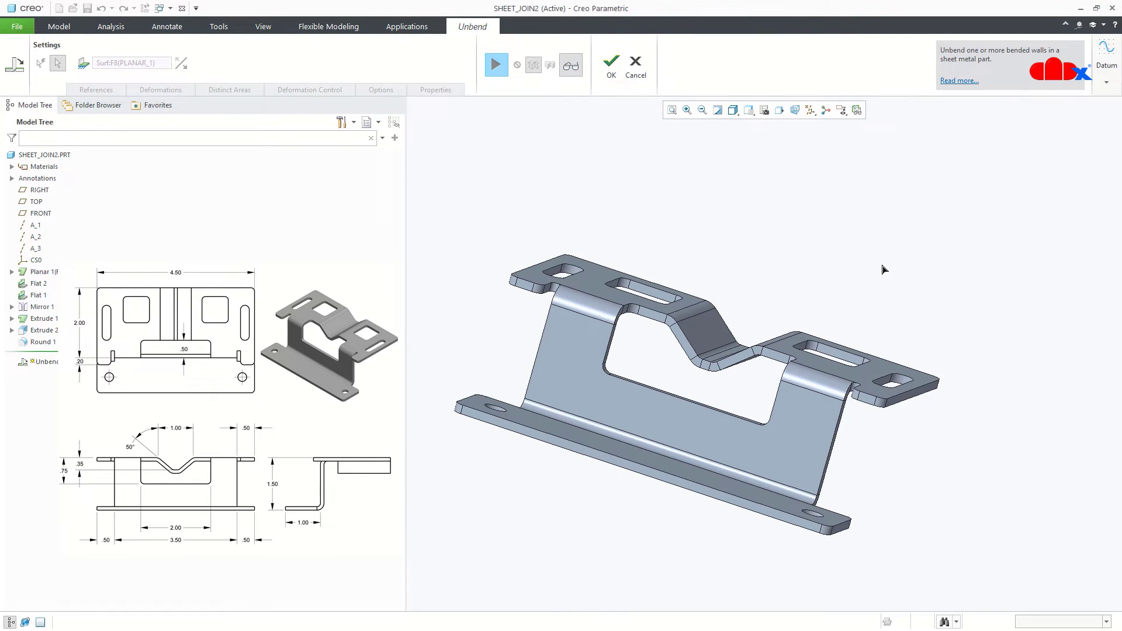
click(635, 66)
click(562, 343)
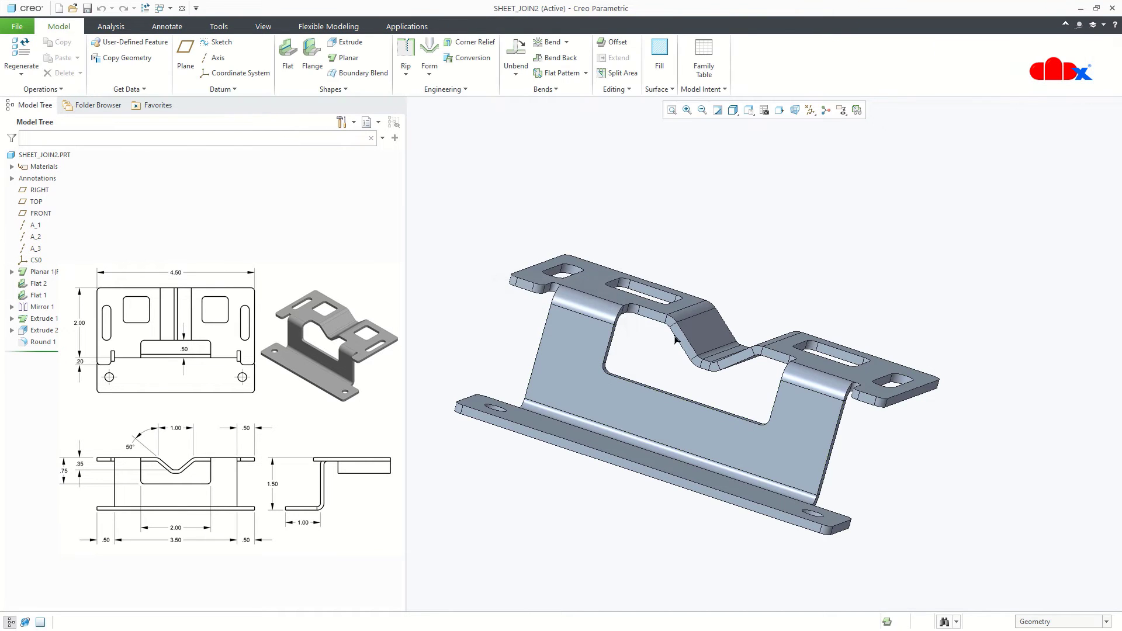
key(ctrl+d)
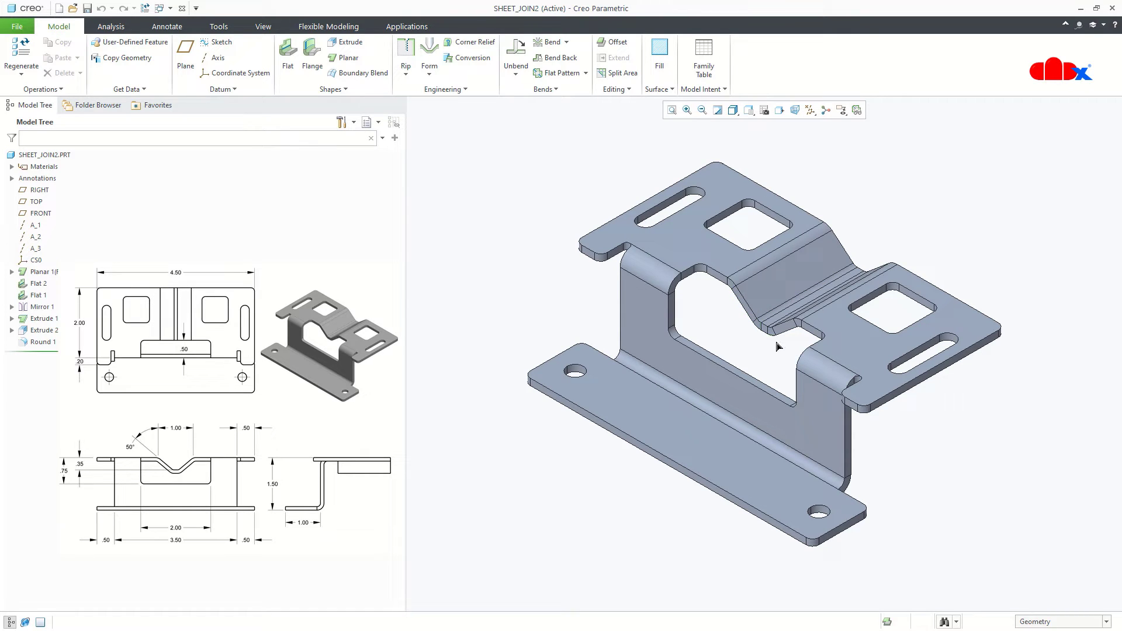
- Remove the bottom surface of the upper wall's V-shaped form with a Surface Rip and restore the standard orientation
click(406, 69)
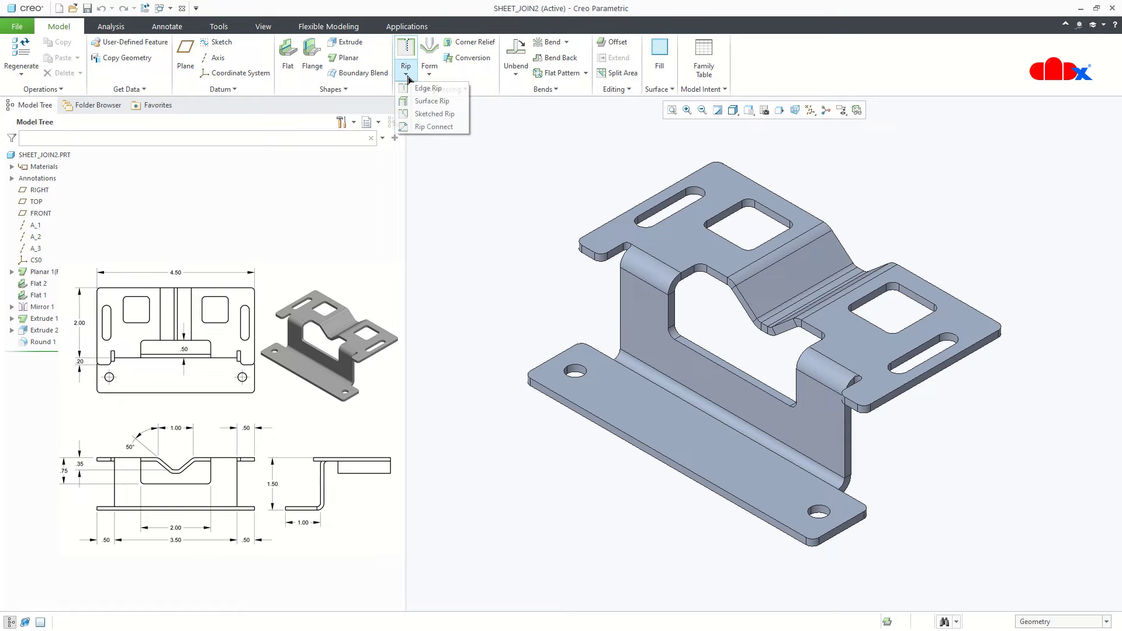
click(431, 101)
scroll(693, 287, up, 4)
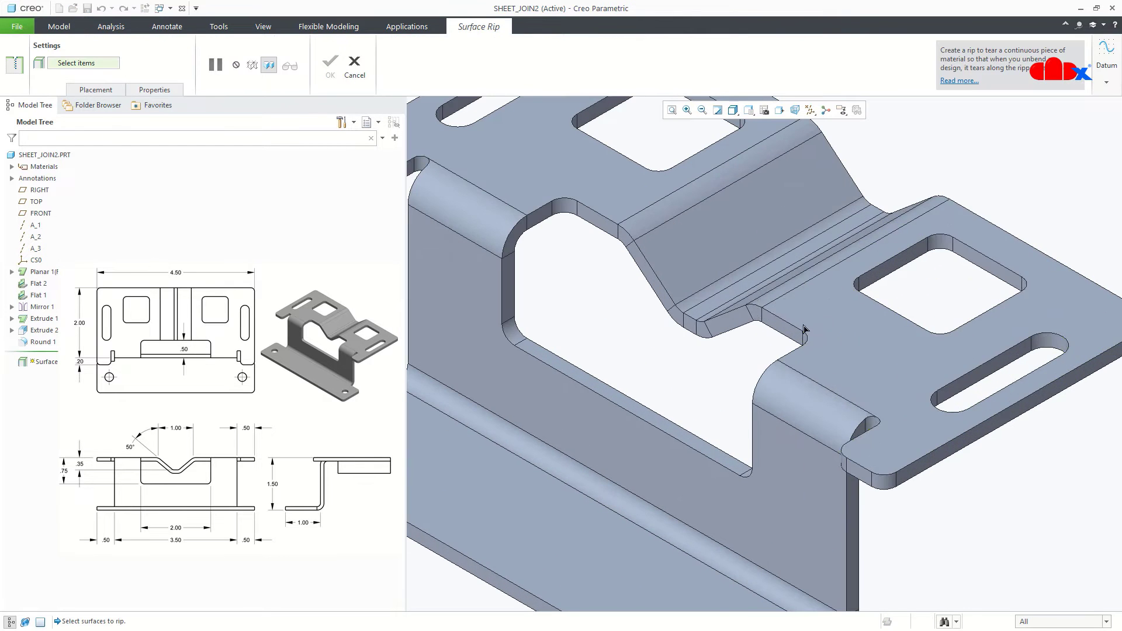
click(718, 298)
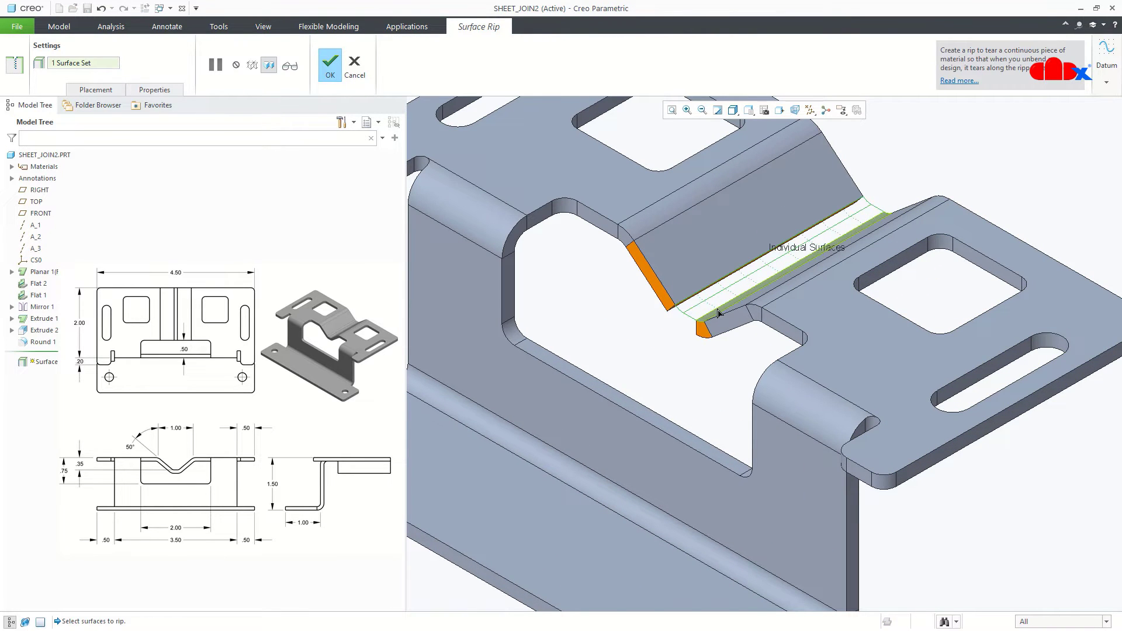
click(330, 65)
key(ctrl+d)
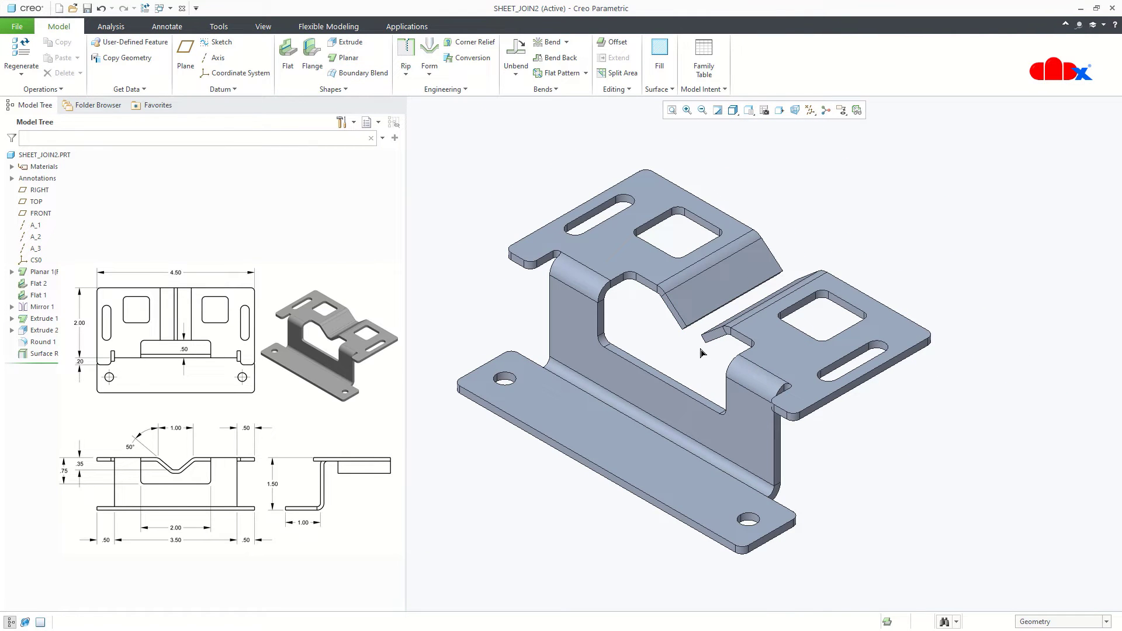
- Create a flat pattern of the ripped bracket, previewing the flattened sheet from another angle before accepting it
click(560, 72)
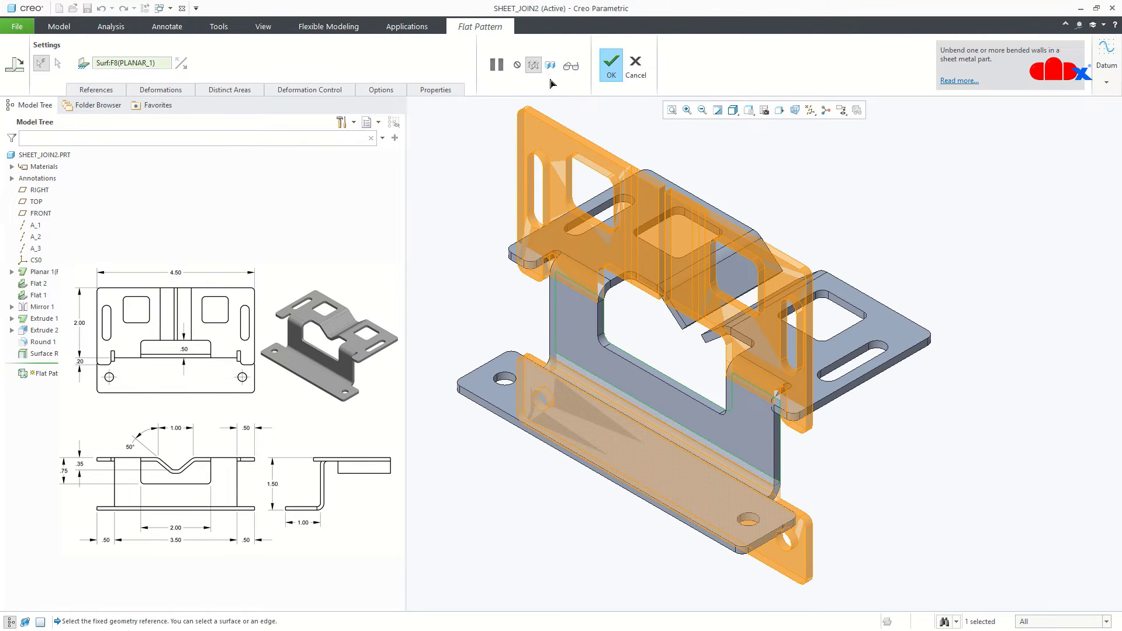
click(573, 69)
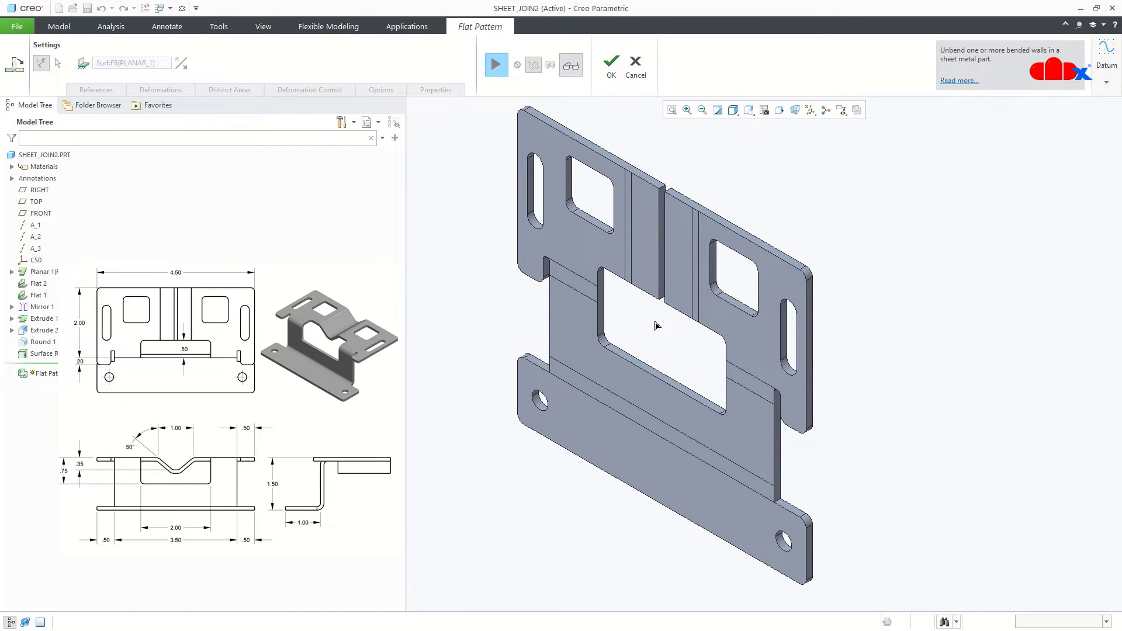
middle_drag(656, 325, 707, 333)
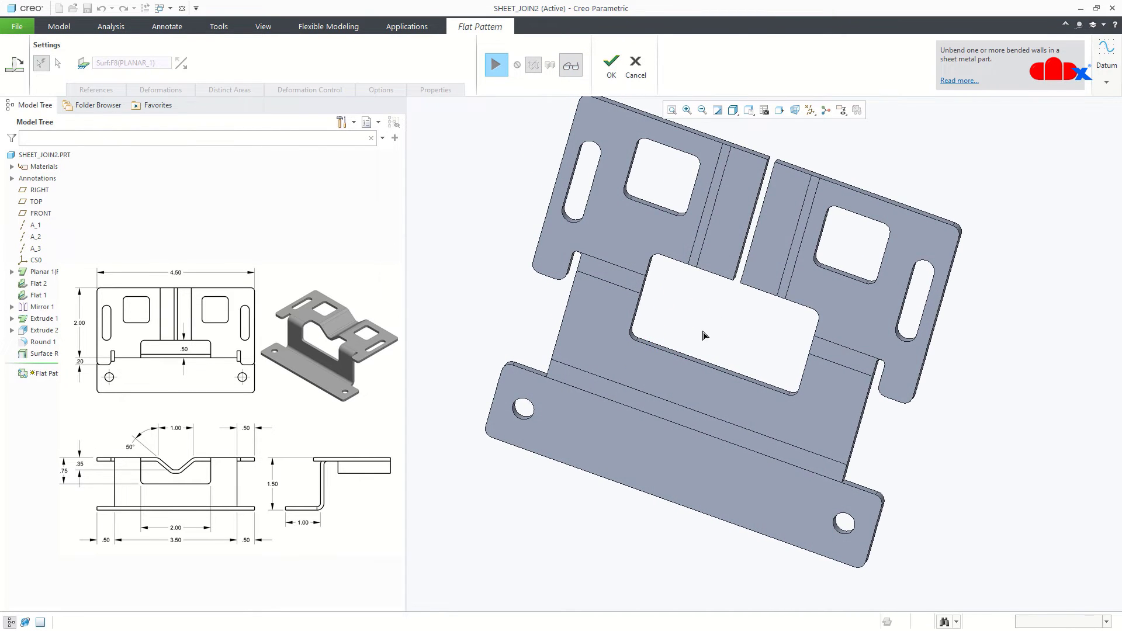
scroll(744, 316, up, 3)
scroll(744, 316, down, 2)
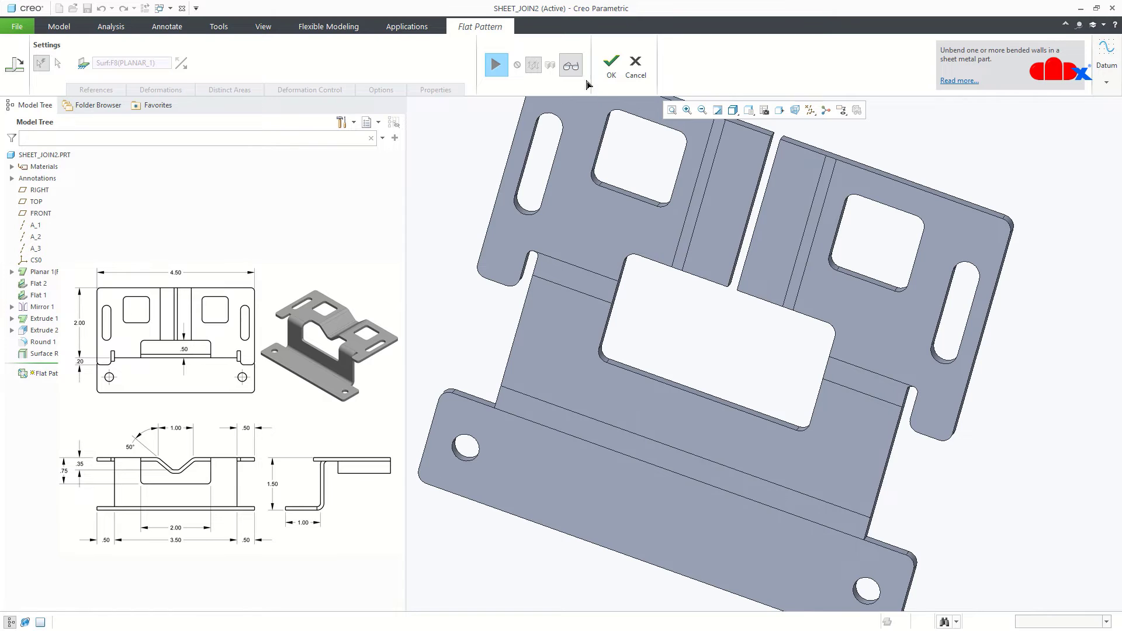
click(496, 69)
click(611, 62)
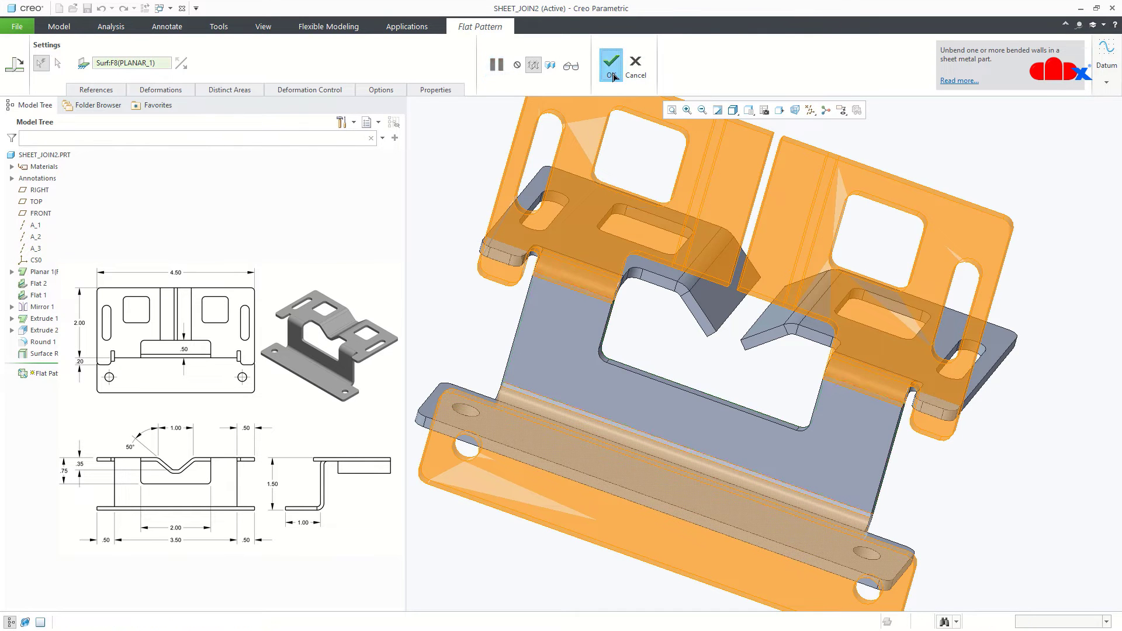
click(727, 346)
key(ctrl+d)
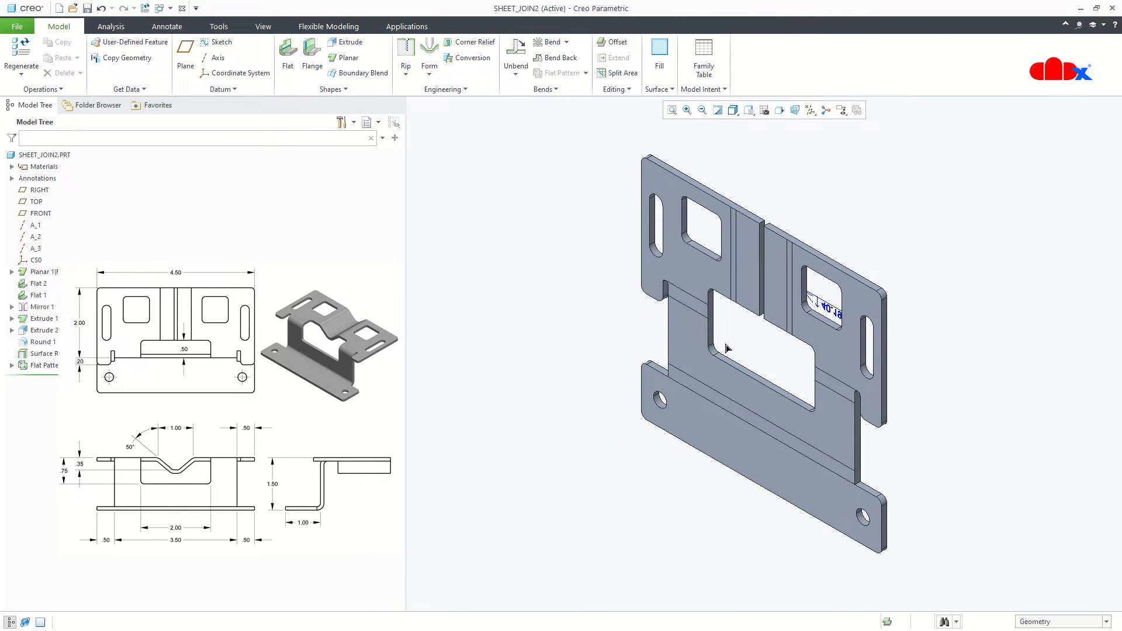
- Undo the flat pattern and the surface rip, and switch to the SHEET_JOIN part
key(ctrl+z)
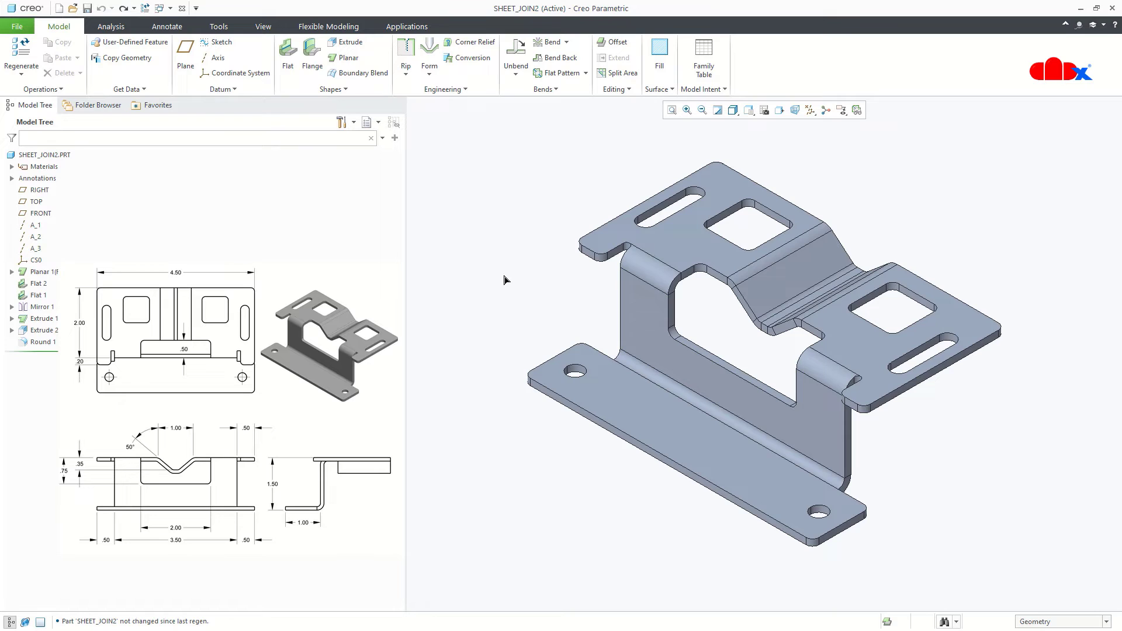
click(171, 9)
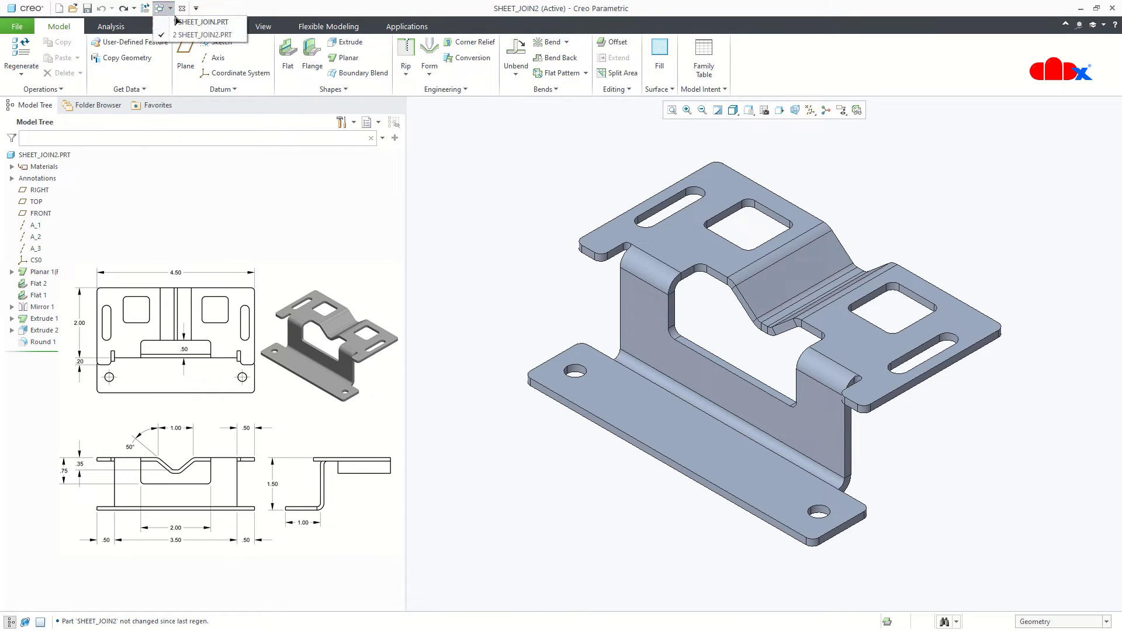
click(182, 22)
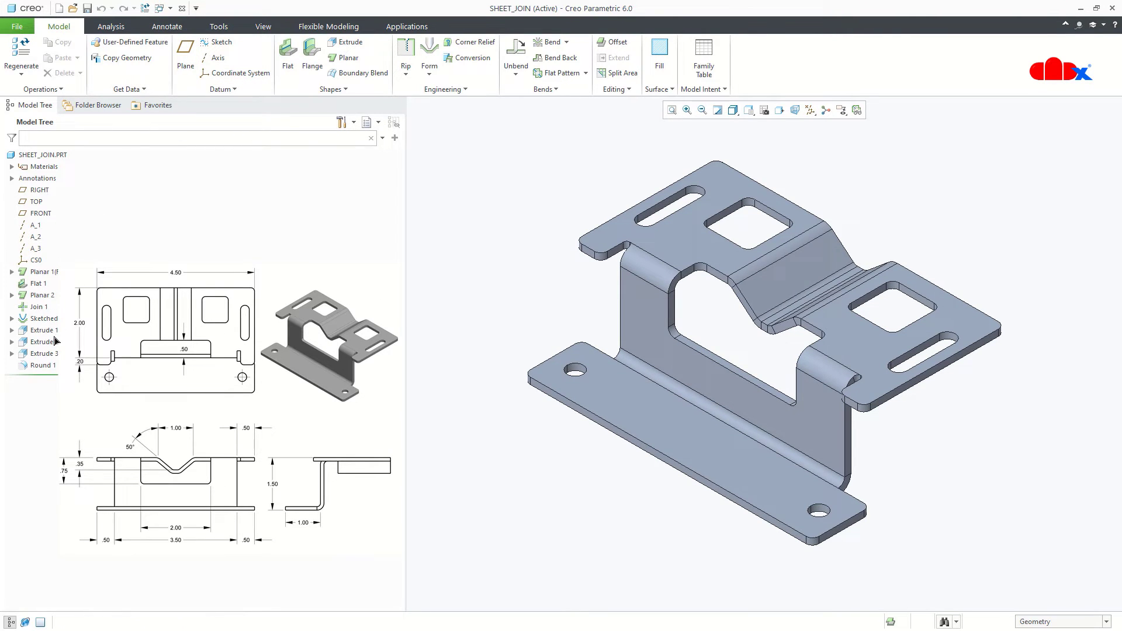
- Roll the model back to Planar 1, step forward through Flat 1 and Planar 2, and restore every feature through Round 1
drag(40, 380, 50, 278)
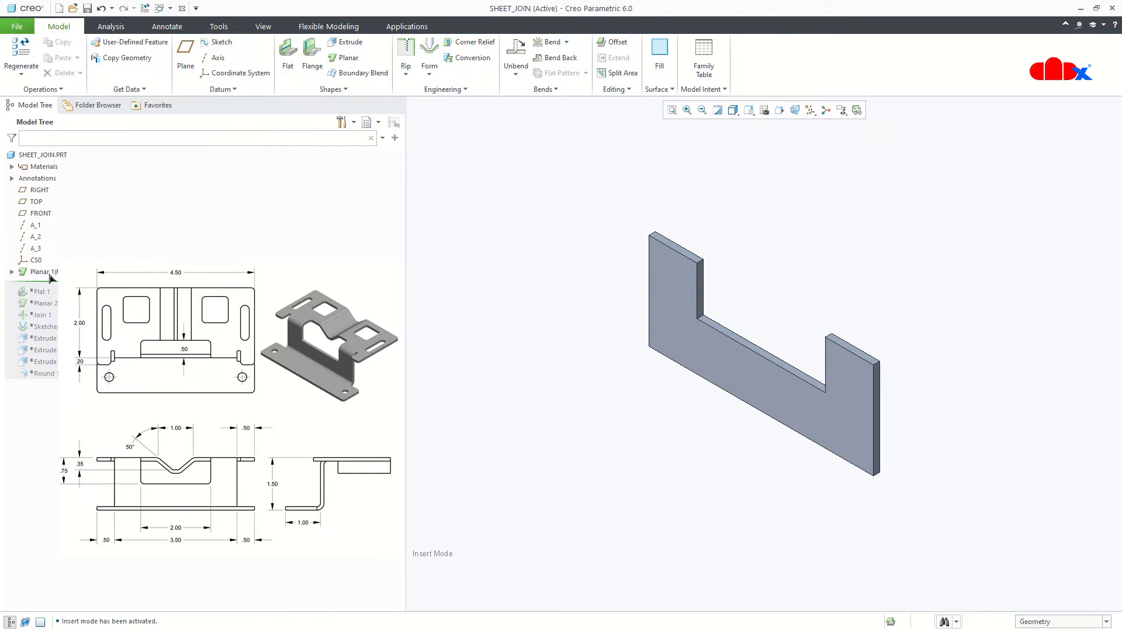
drag(47, 287, 45, 298)
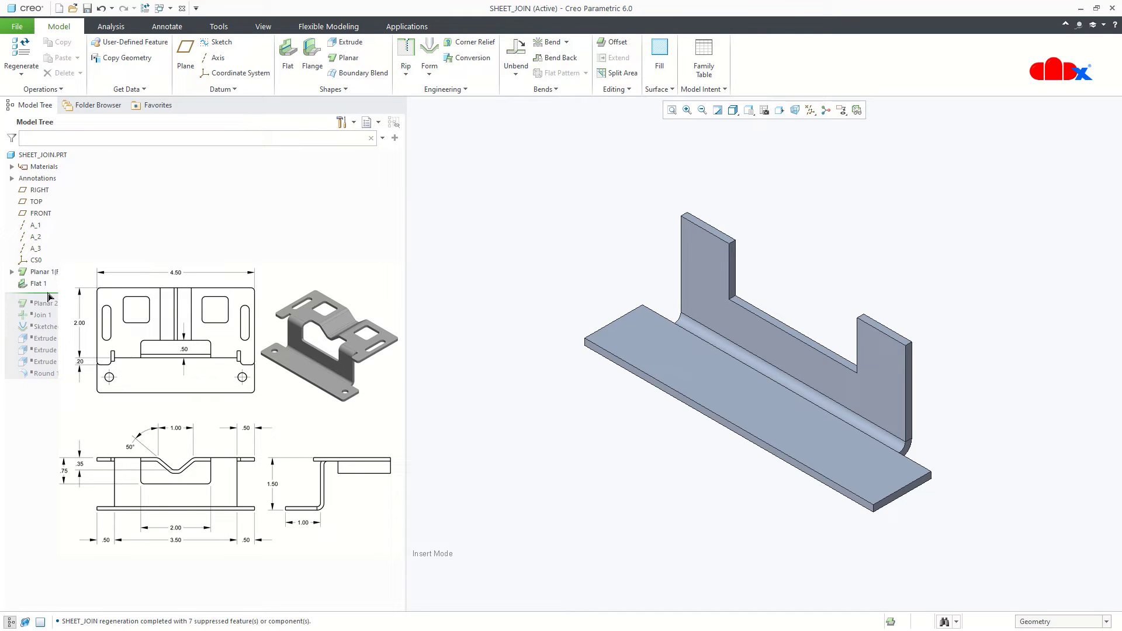
drag(50, 297, 48, 308)
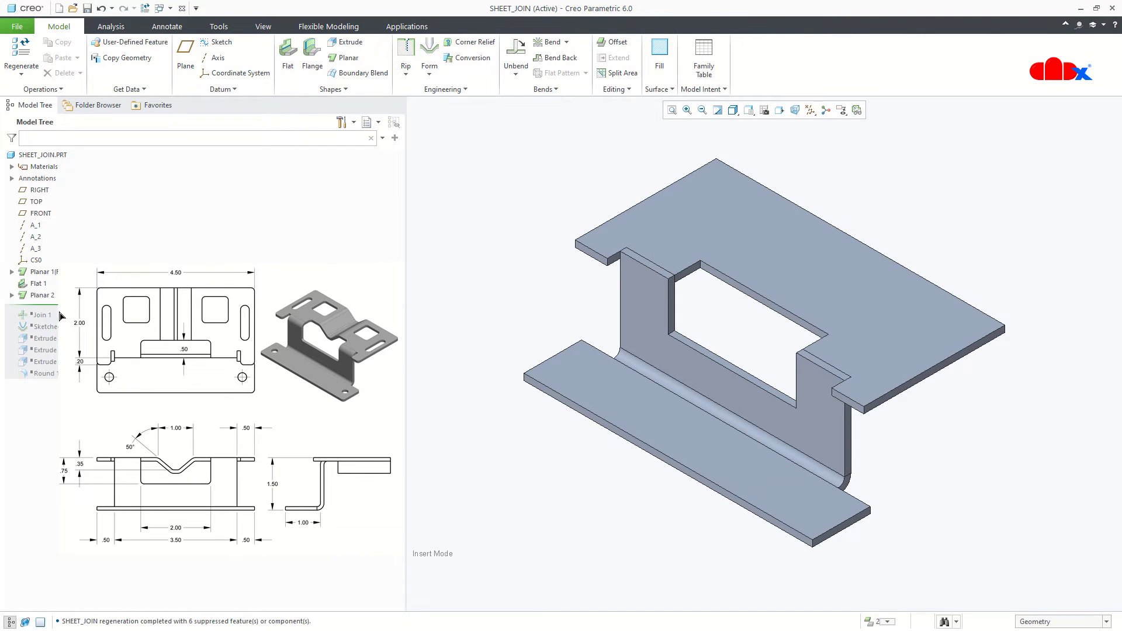
drag(47, 308, 42, 383)
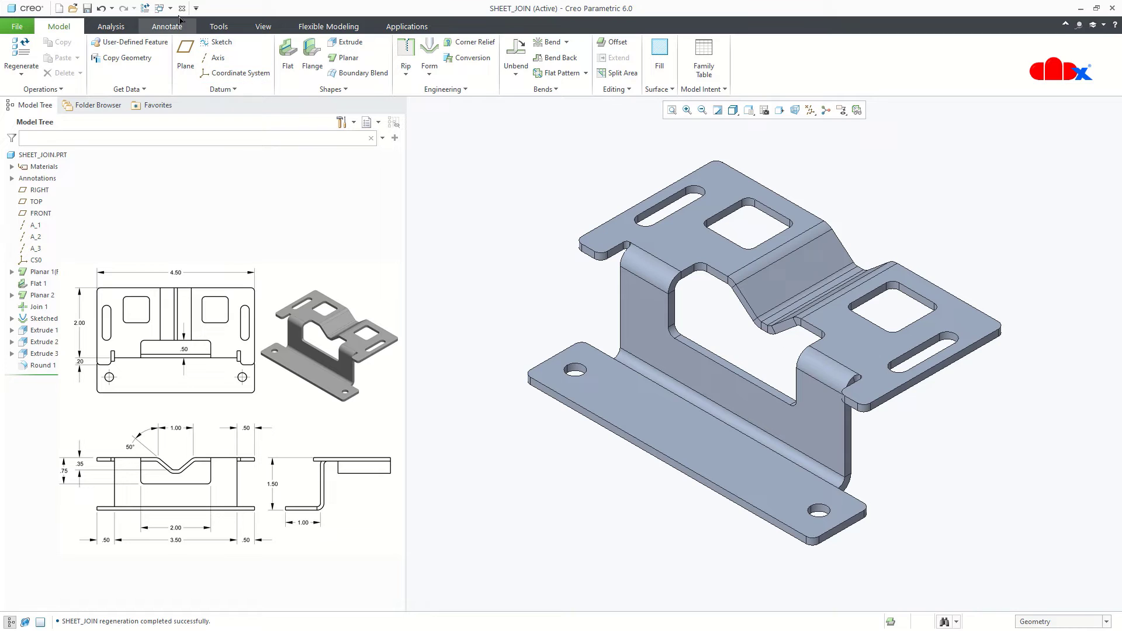
- Switch to the SHEET_JOIN2 part, roll the model back to Flat 1, step forward through Mirror 1, and restore every feature through Round 1
click(159, 8)
click(199, 34)
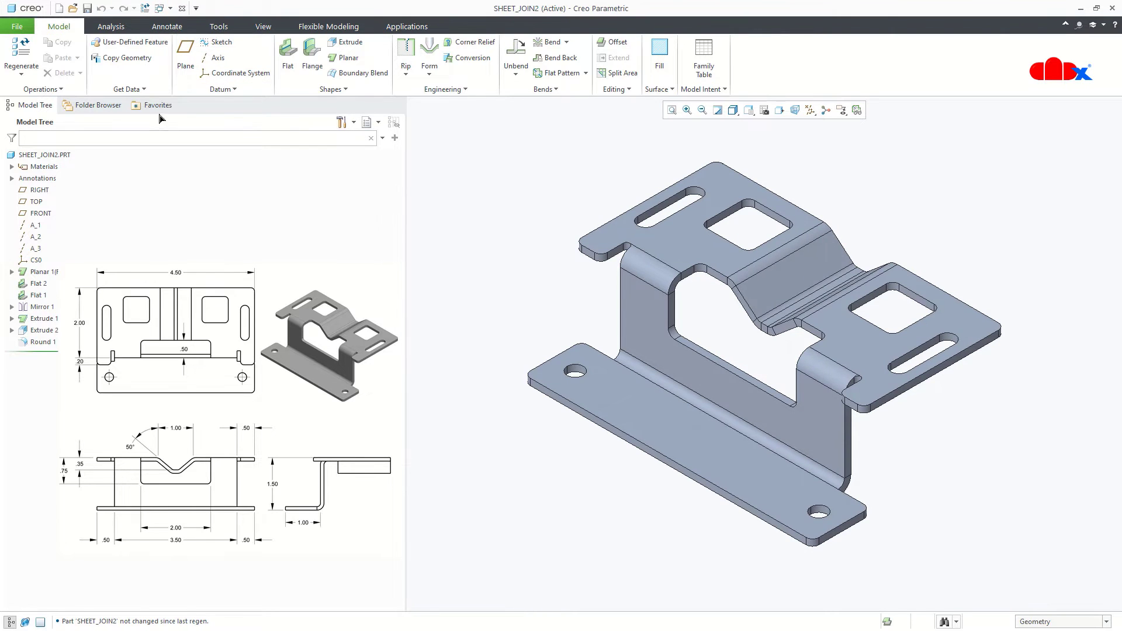
mouse_move(36, 353)
mouse_down()
mouse_move(59, 272)
mouse_move(49, 308)
mouse_up()
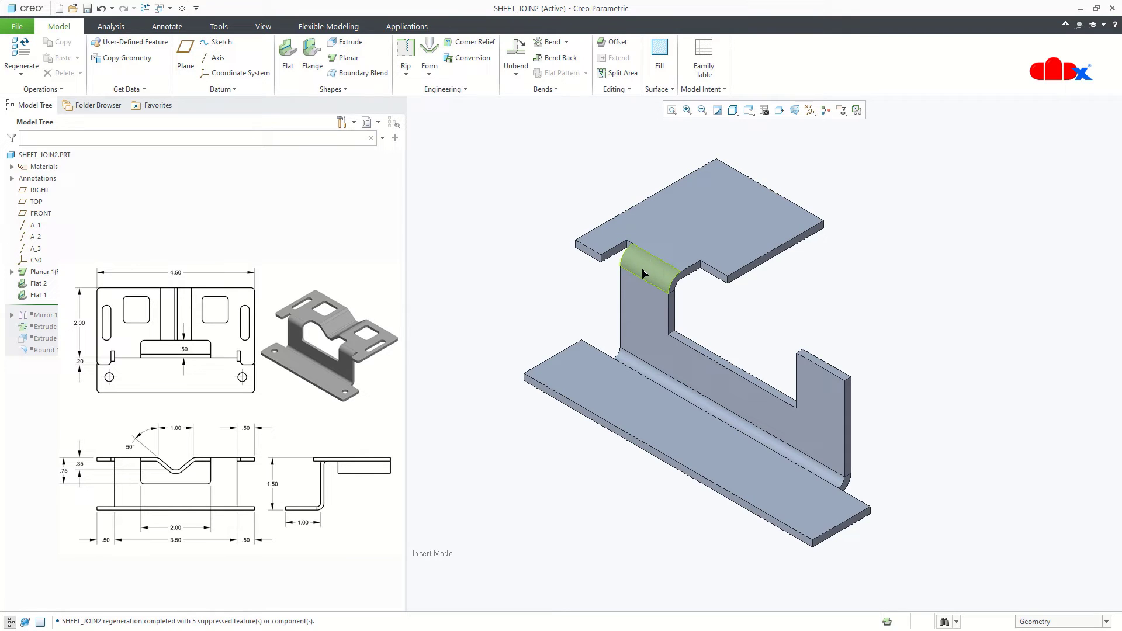
drag(51, 308, 50, 319)
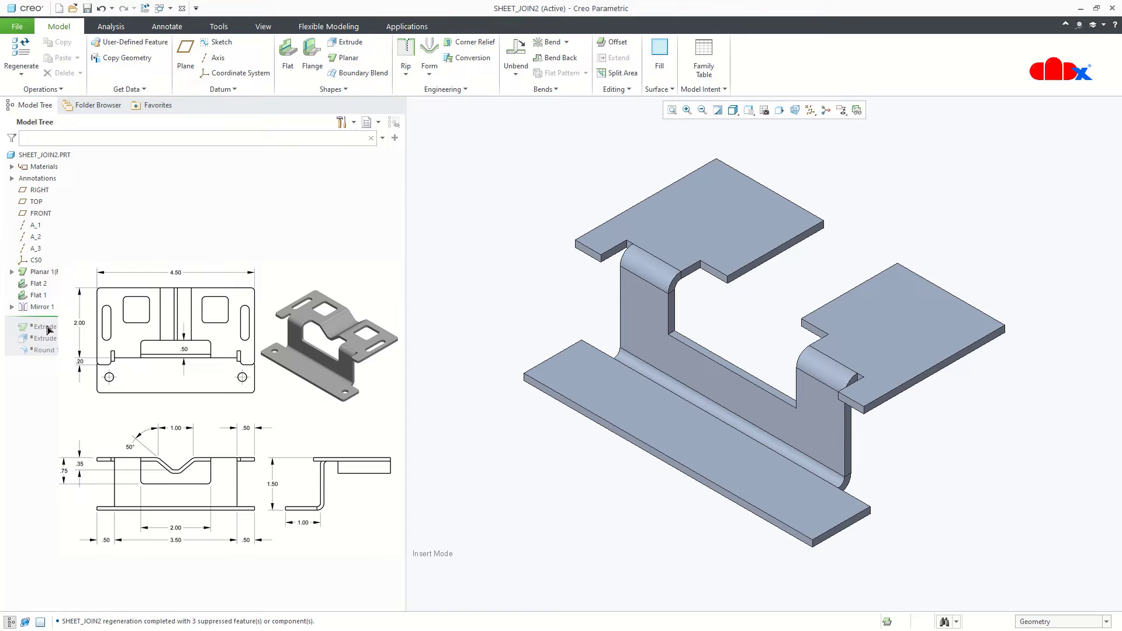
drag(49, 331, 48, 357)
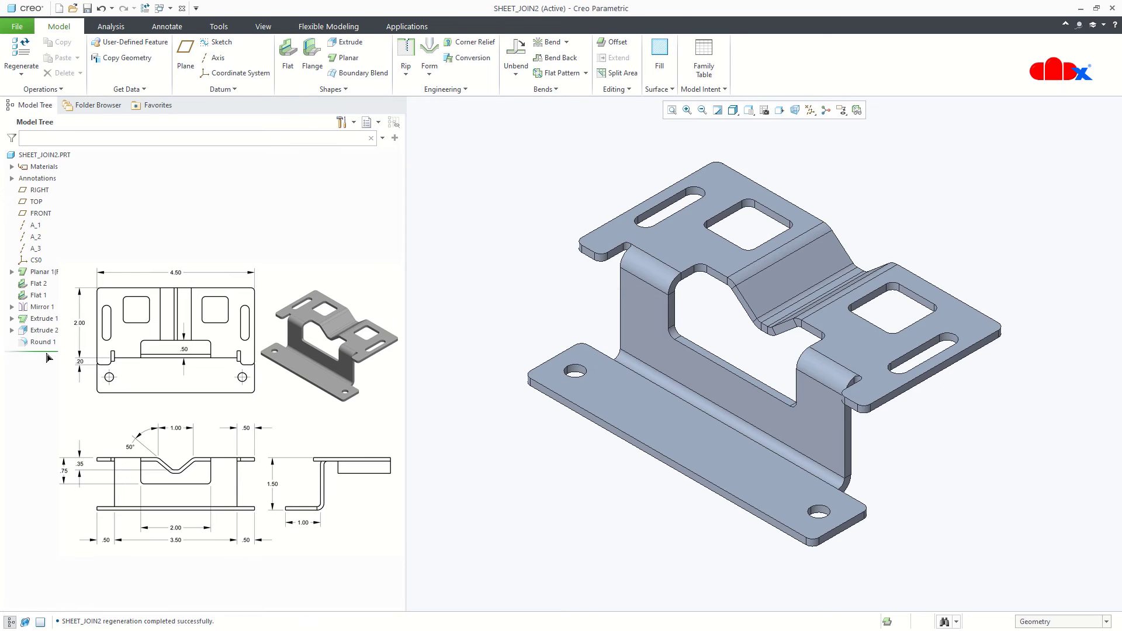
- Try to create a flat pattern of the bracket with the extruded V-shaped wall, preview it, and cancel the command
click(49, 323)
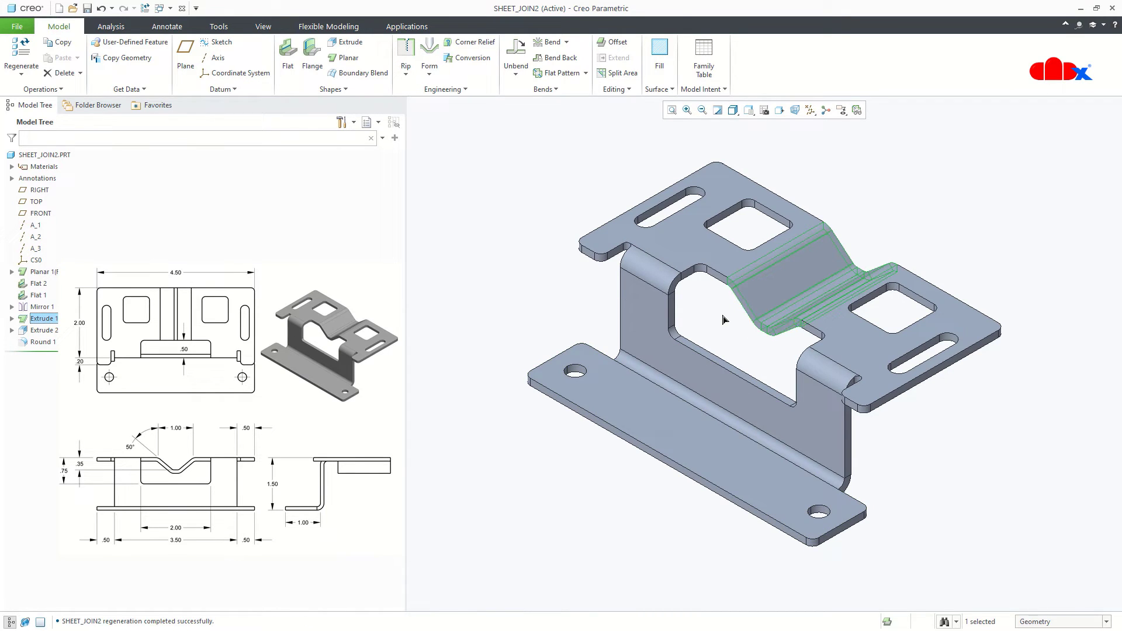
click(558, 73)
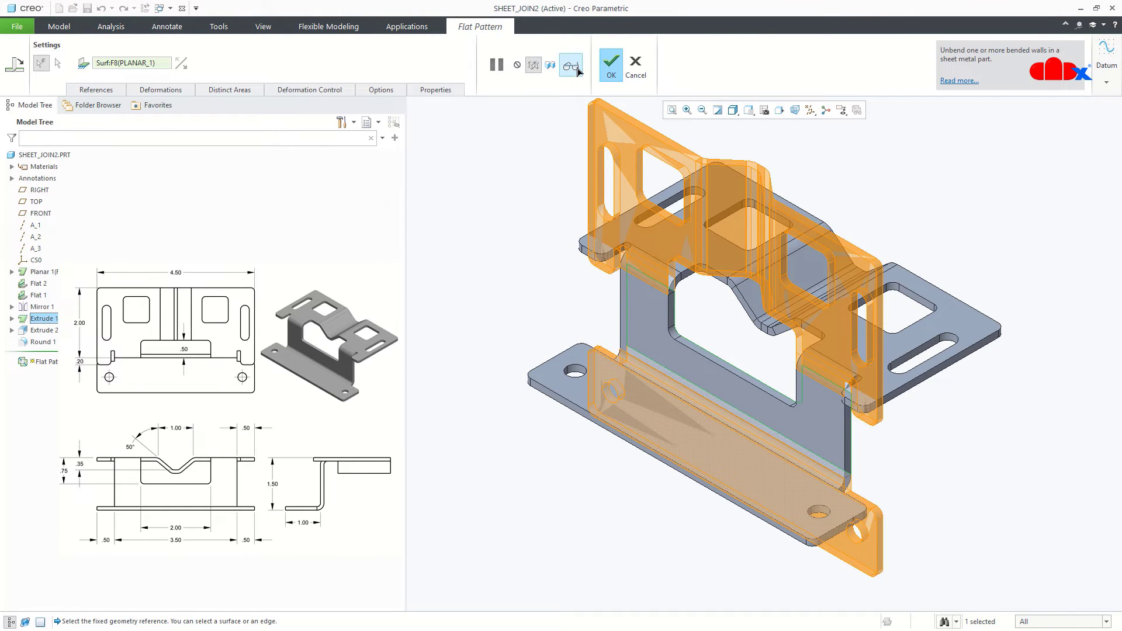
click(579, 69)
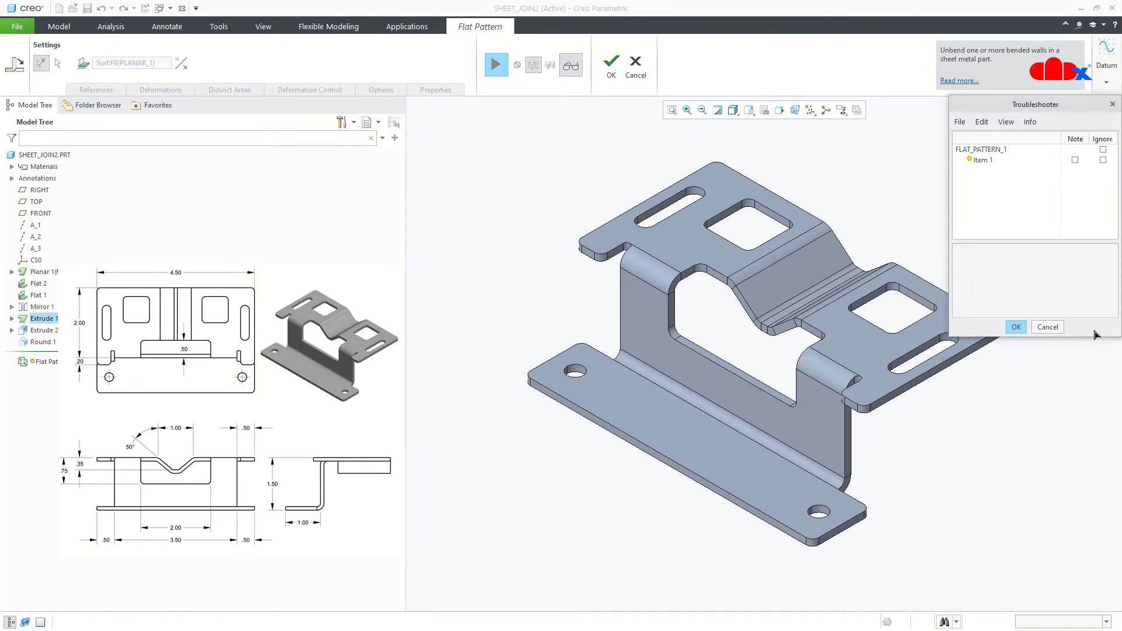
click(1050, 326)
click(1030, 249)
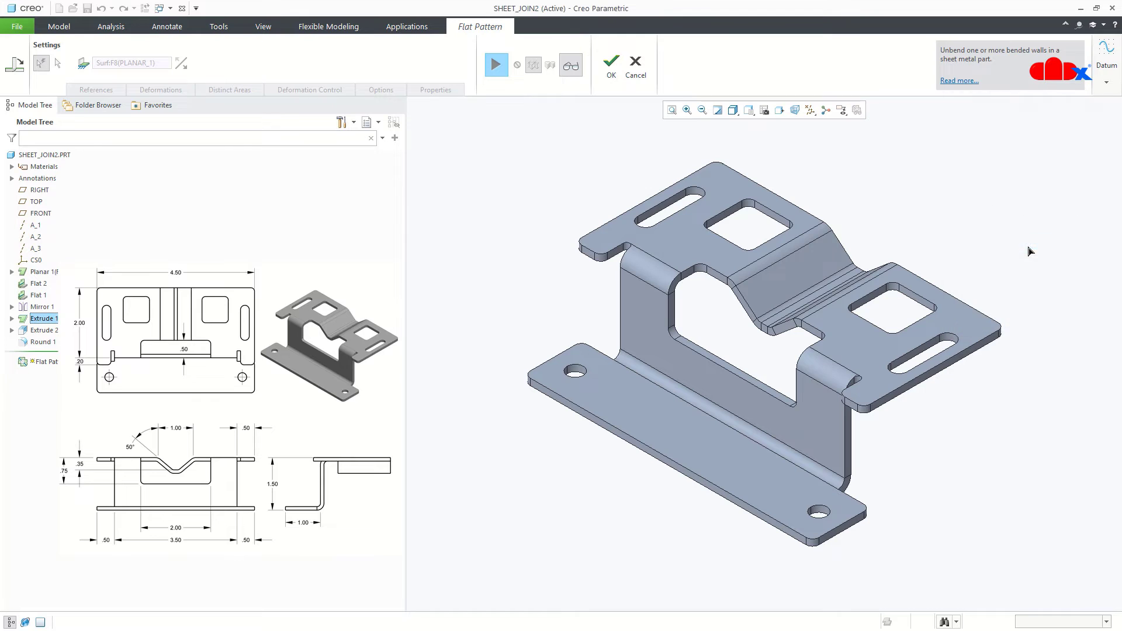
click(636, 66)
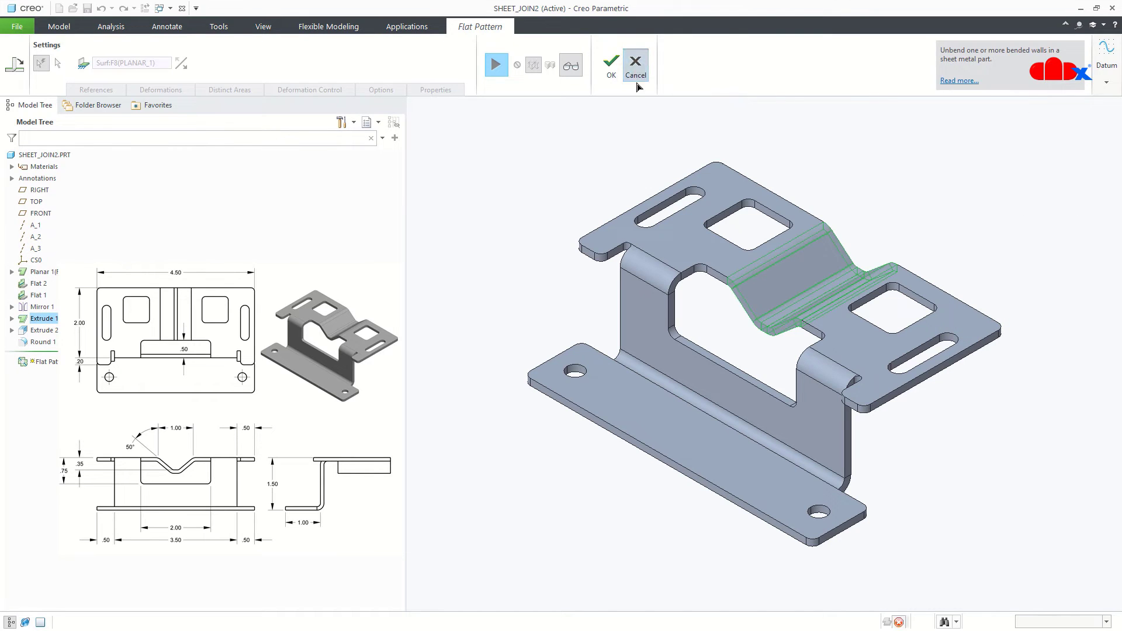
click(719, 339)
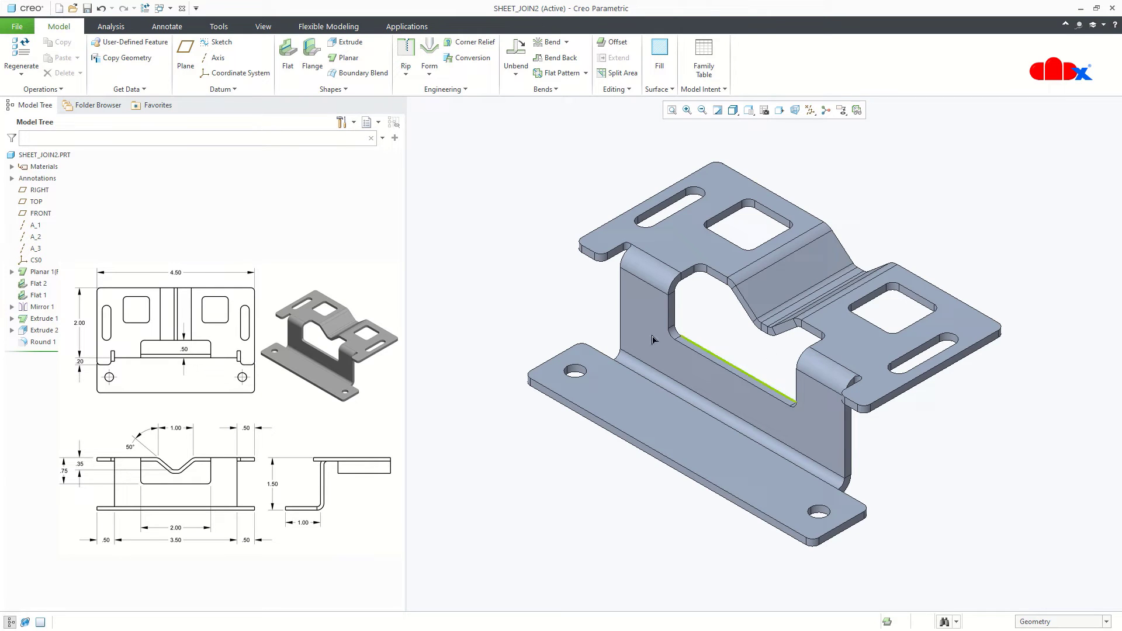
- Roll the model back to Mirror 1, restore the features through Round 1, and switch to the SHEET_JOIN part
drag(51, 352, 50, 316)
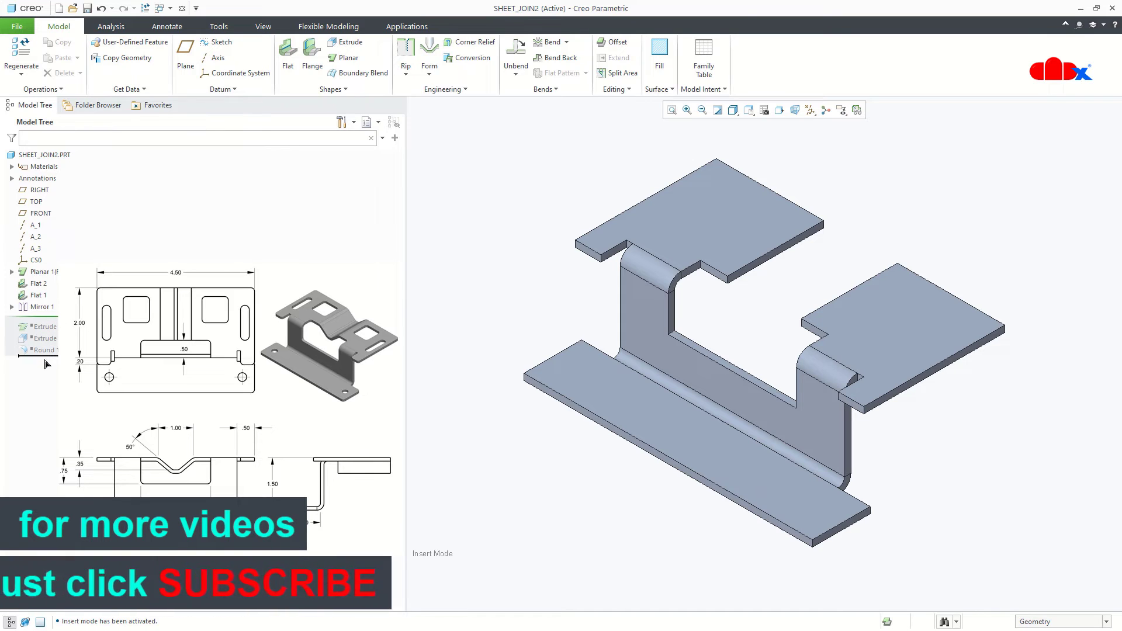
drag(48, 319, 41, 351)
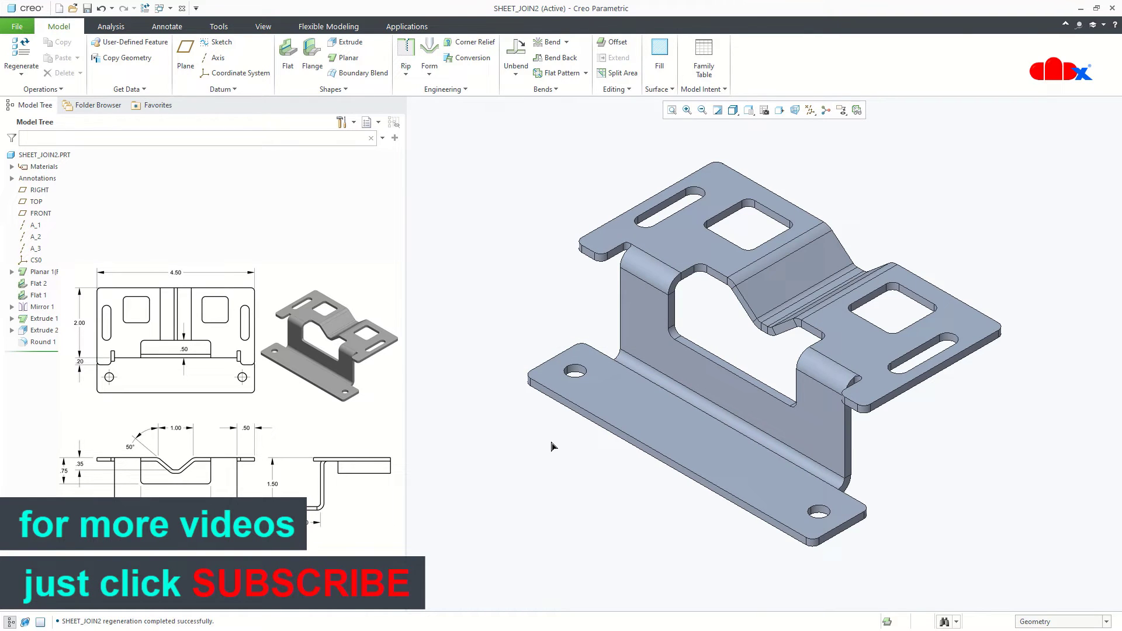
click(170, 9)
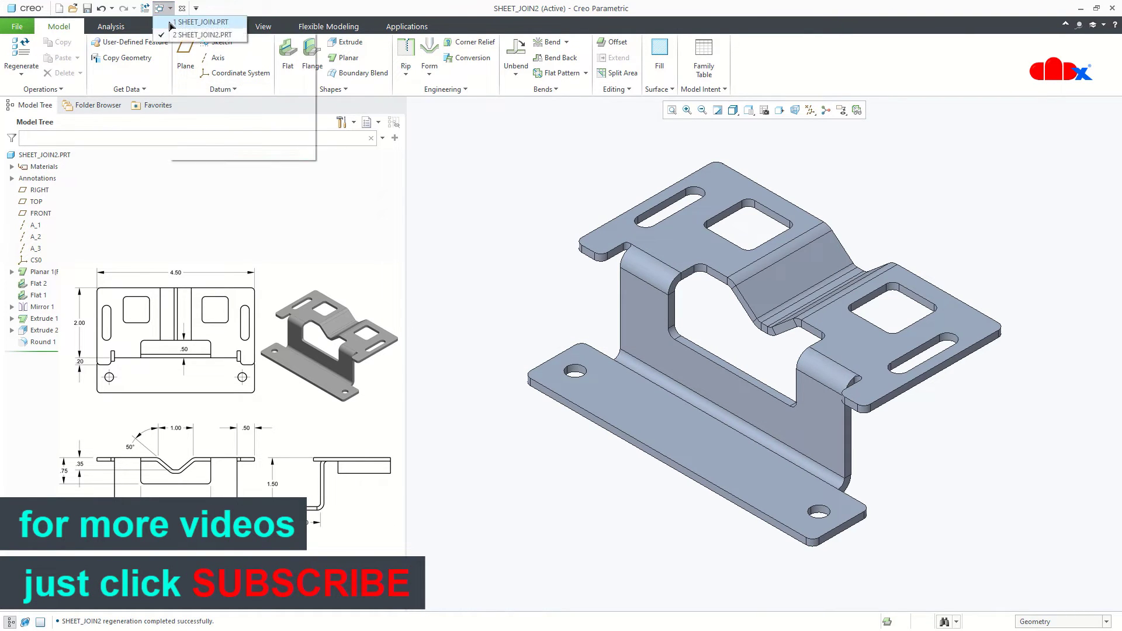
click(171, 23)
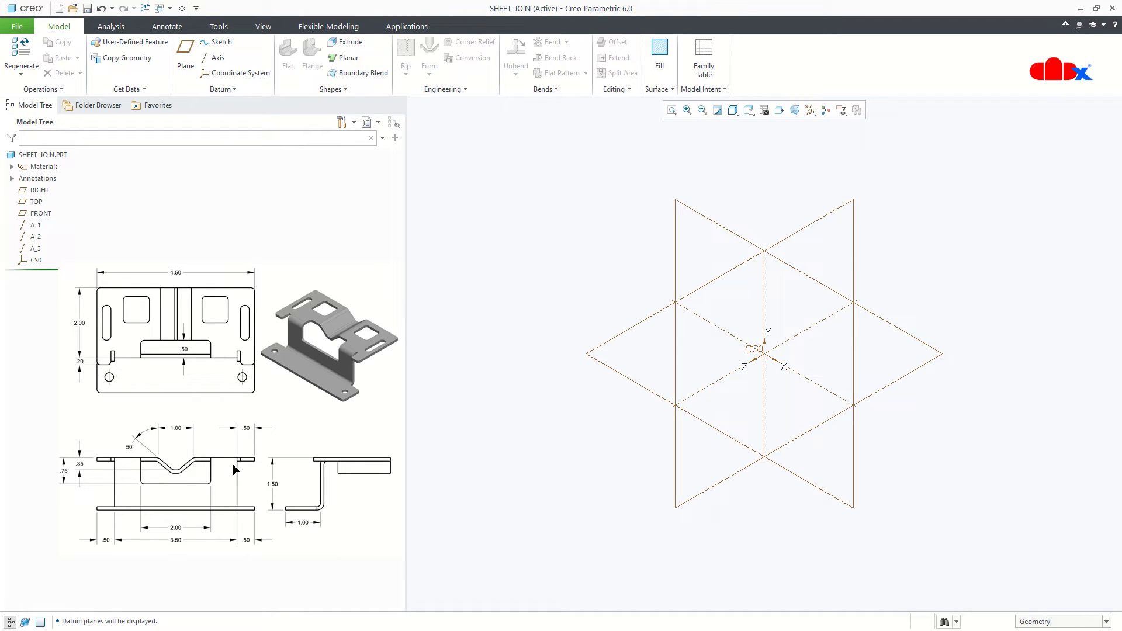
- Start a planar wall sketch on the FRONT plane, add a vertical centerline through the origin, and hide the datum planes
click(350, 58)
click(676, 255)
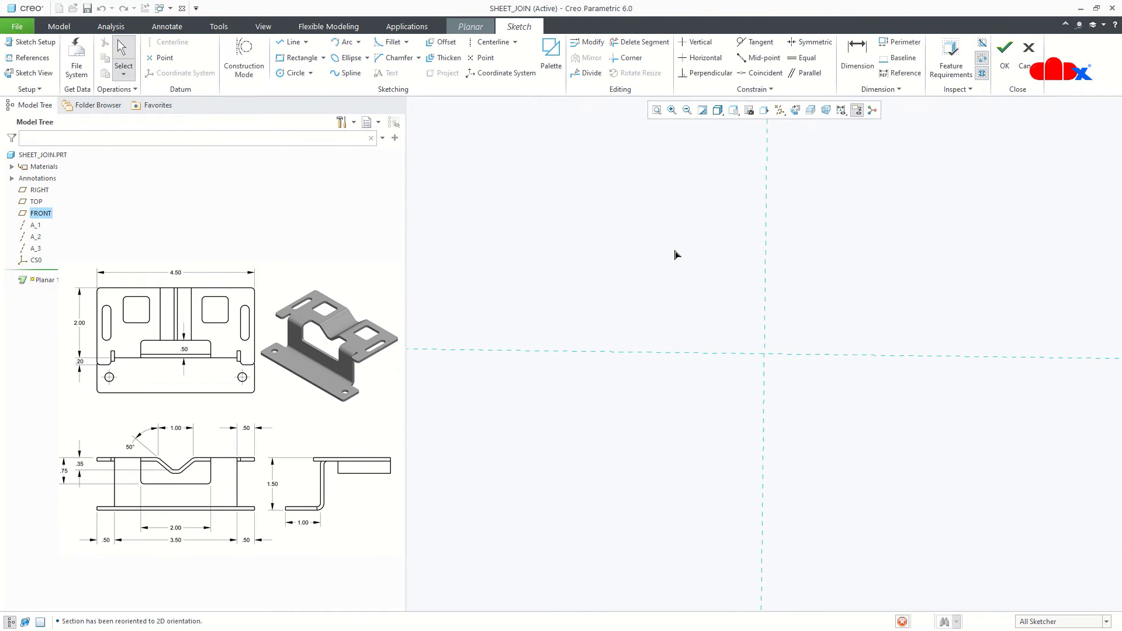
click(493, 43)
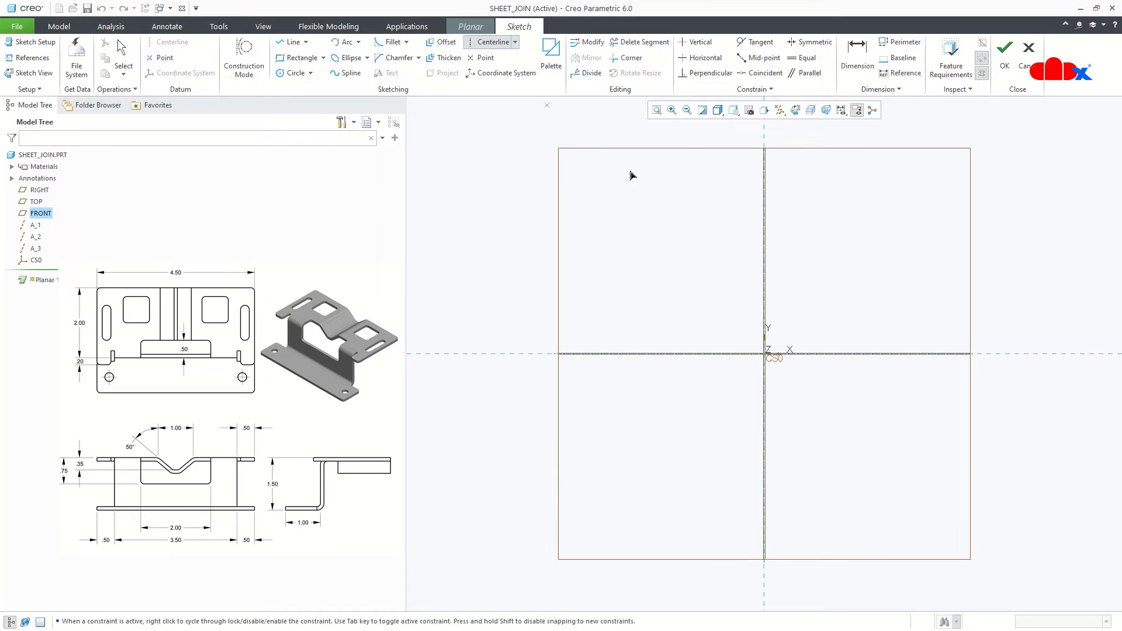
click(764, 239)
click(765, 310)
middle_click(804, 311)
key(ctrl+alt+p)
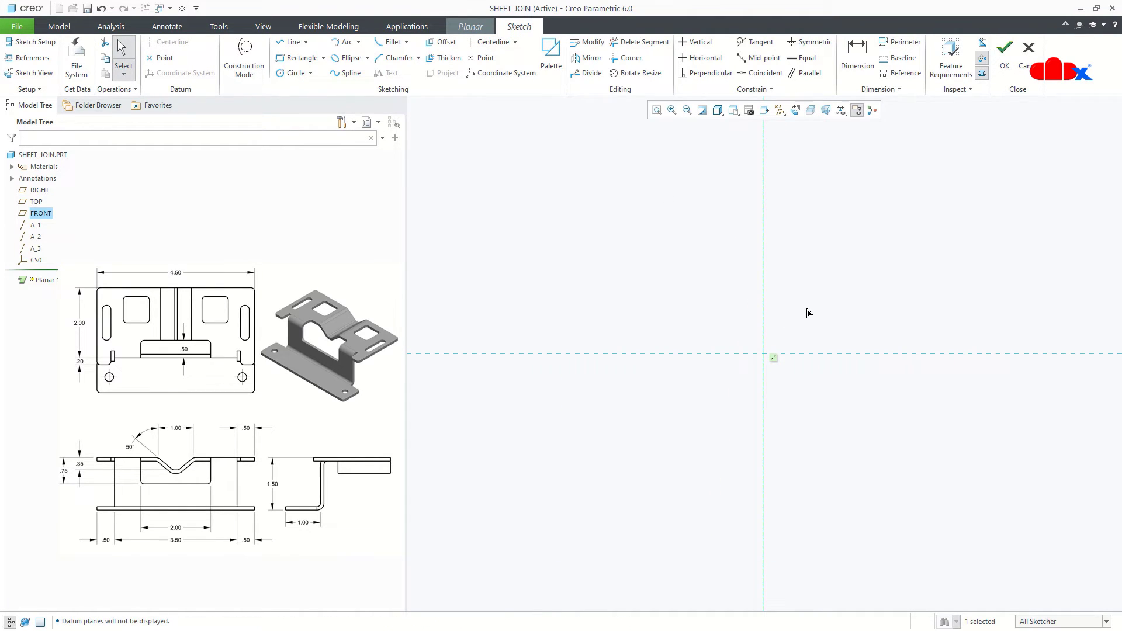
- Sketch a horizontal line about 7.94 long ending on the centerline, about 4.01 below the horizontal reference
click(291, 43)
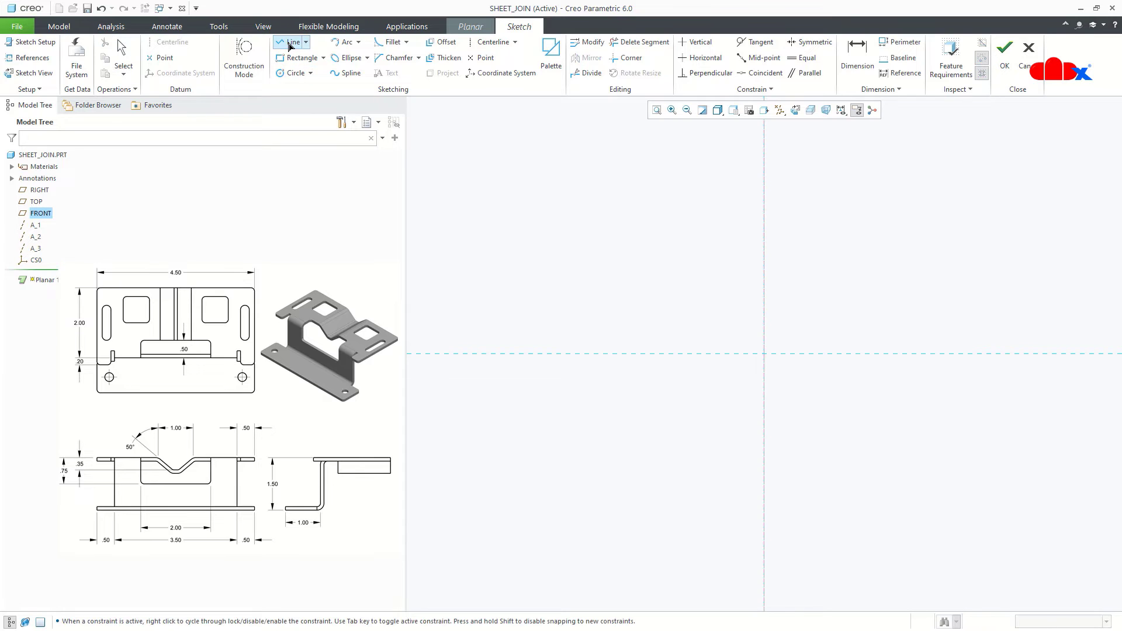
click(700, 386)
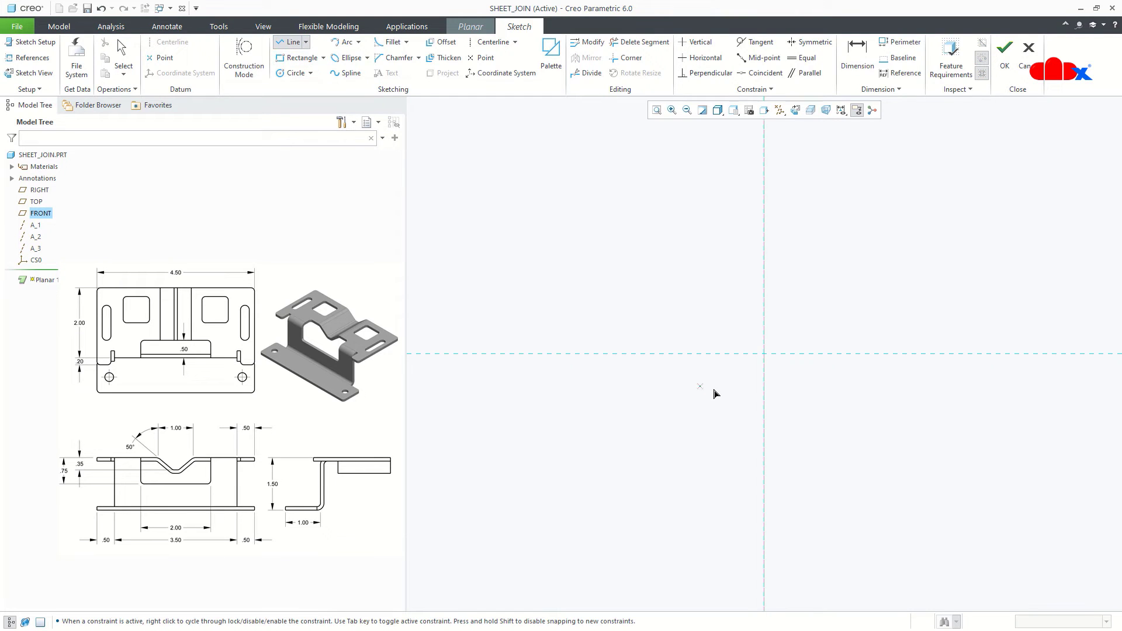
click(764, 386)
middle_click(730, 418)
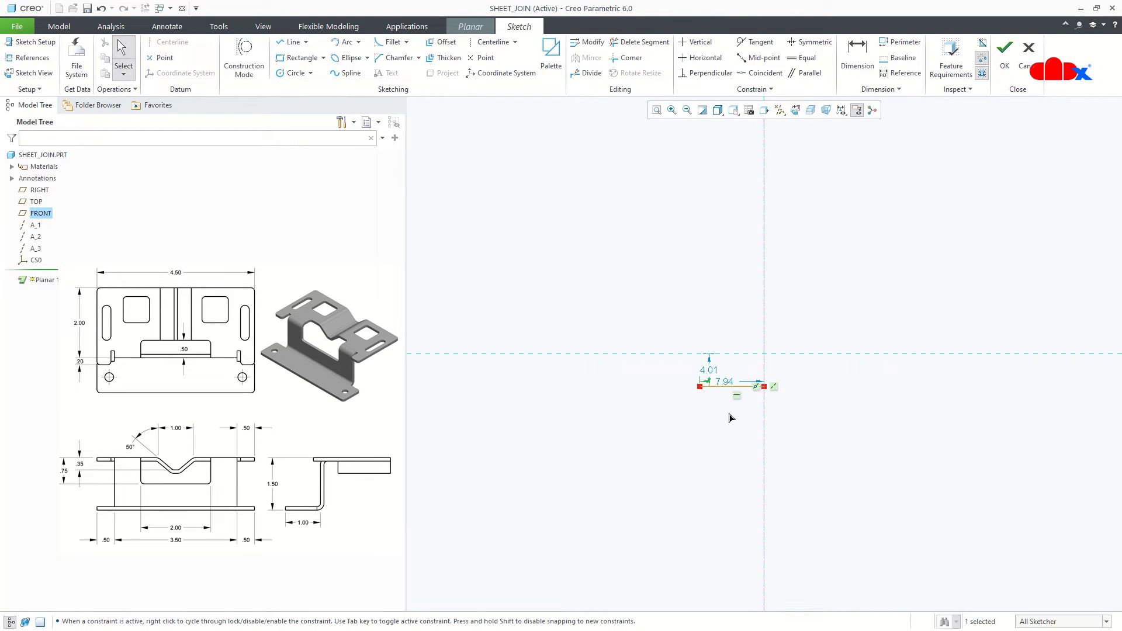
- Dimension the line symmetrically about the centerline with a full width of 2
right_click(729, 418)
click(855, 436)
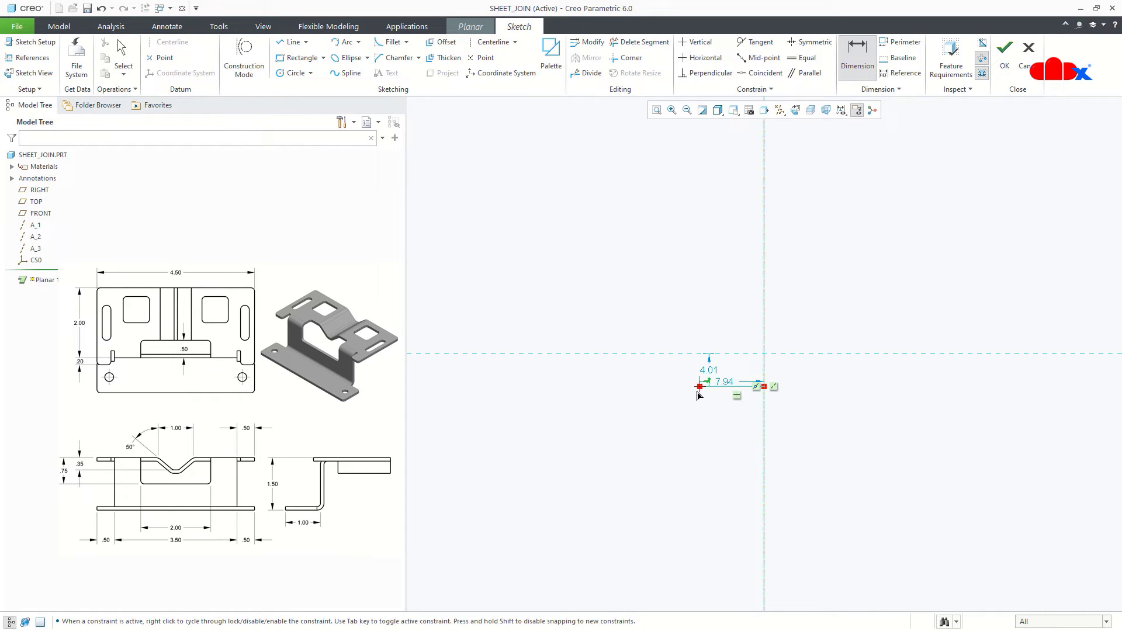
click(702, 386)
middle_click(743, 370)
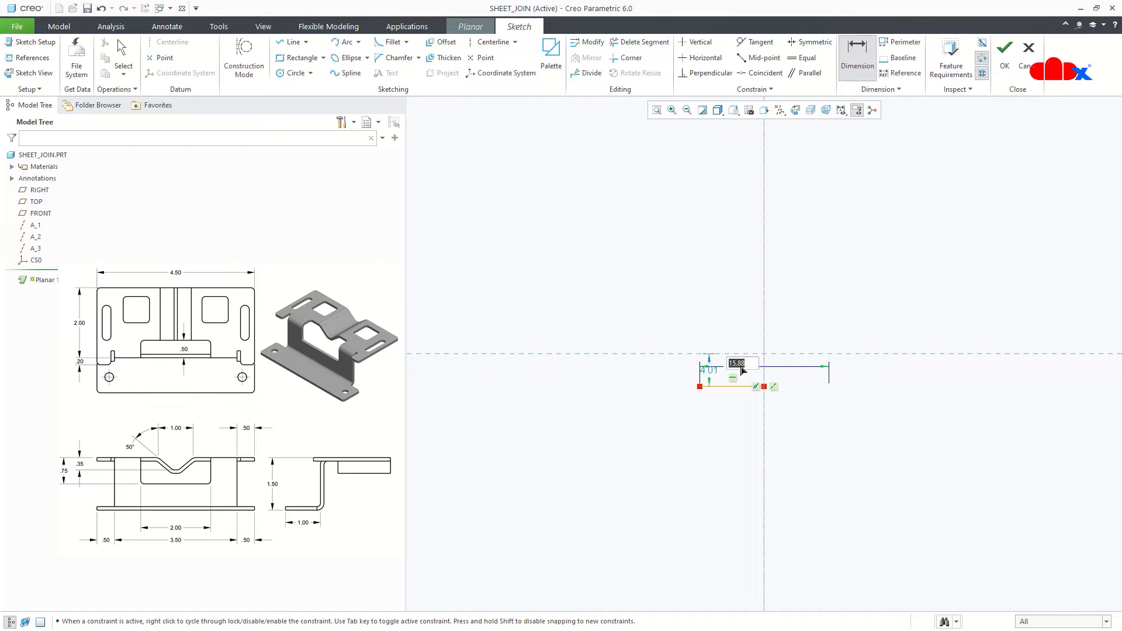
text(2)
key(Return)
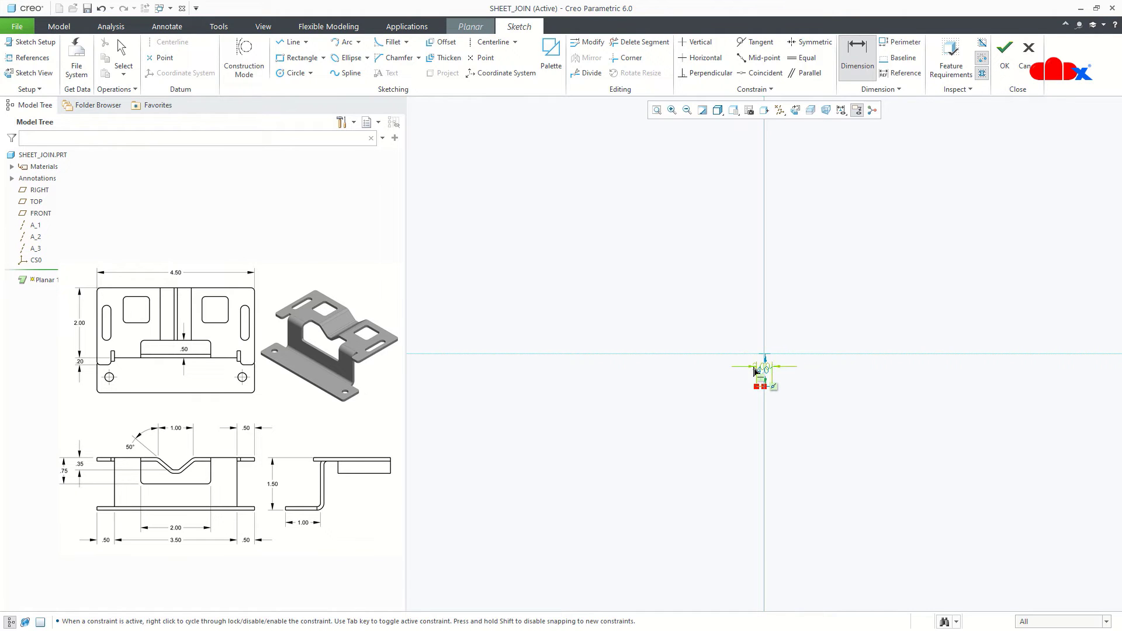
- Sketch a vertical line from the outer end of the horizontal line up to the horizontal reference
scroll(760, 374, down, 3)
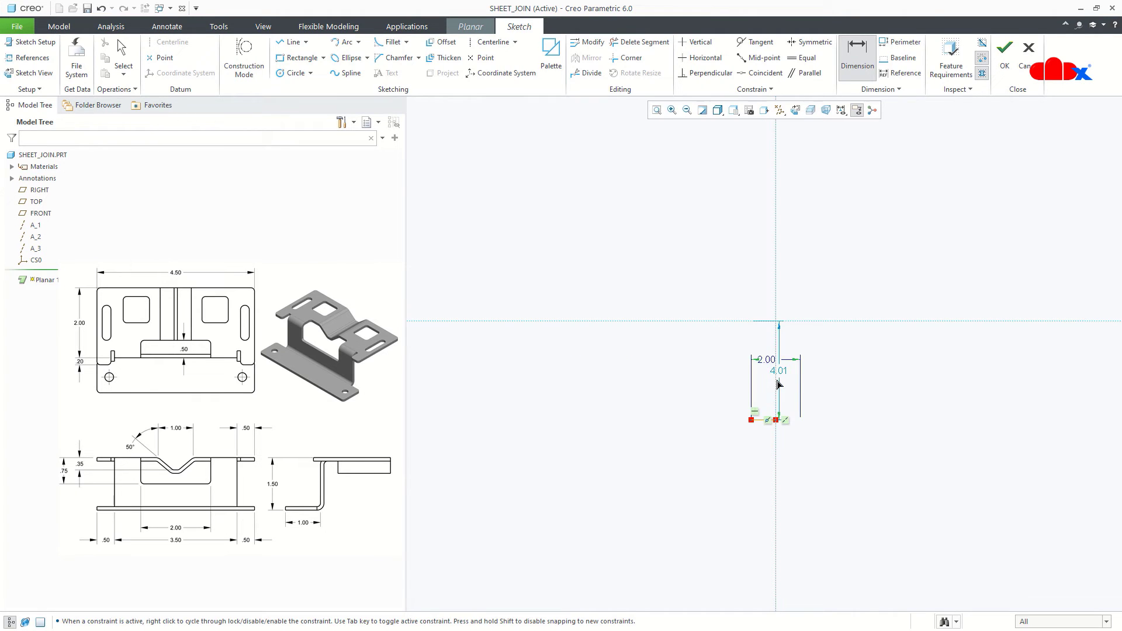
right_click(850, 389)
click(871, 404)
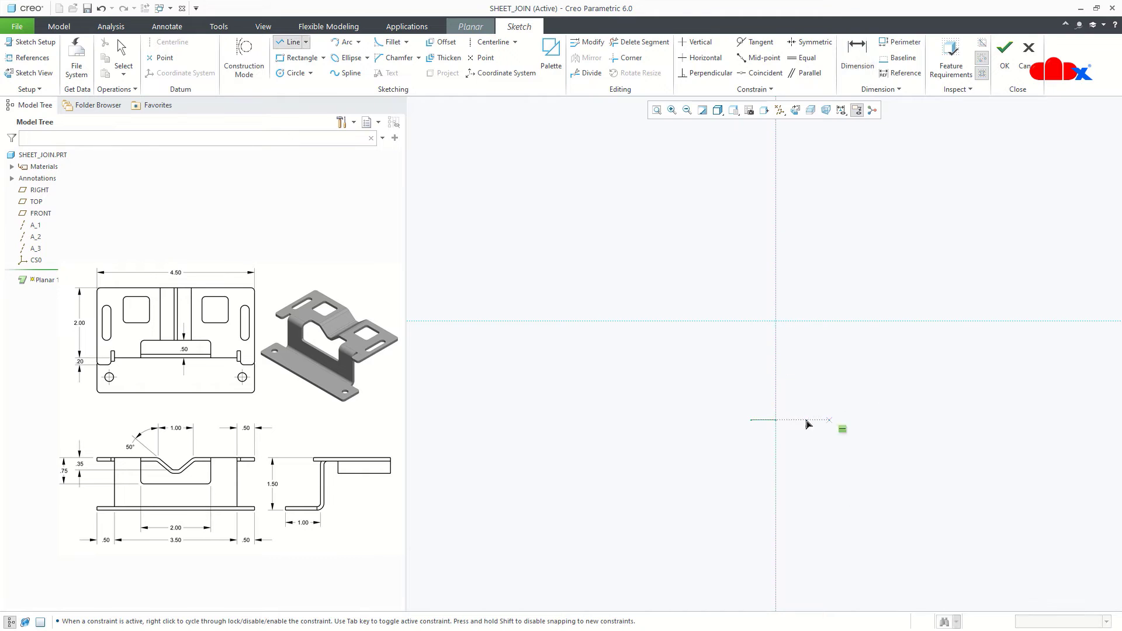
click(752, 420)
click(752, 321)
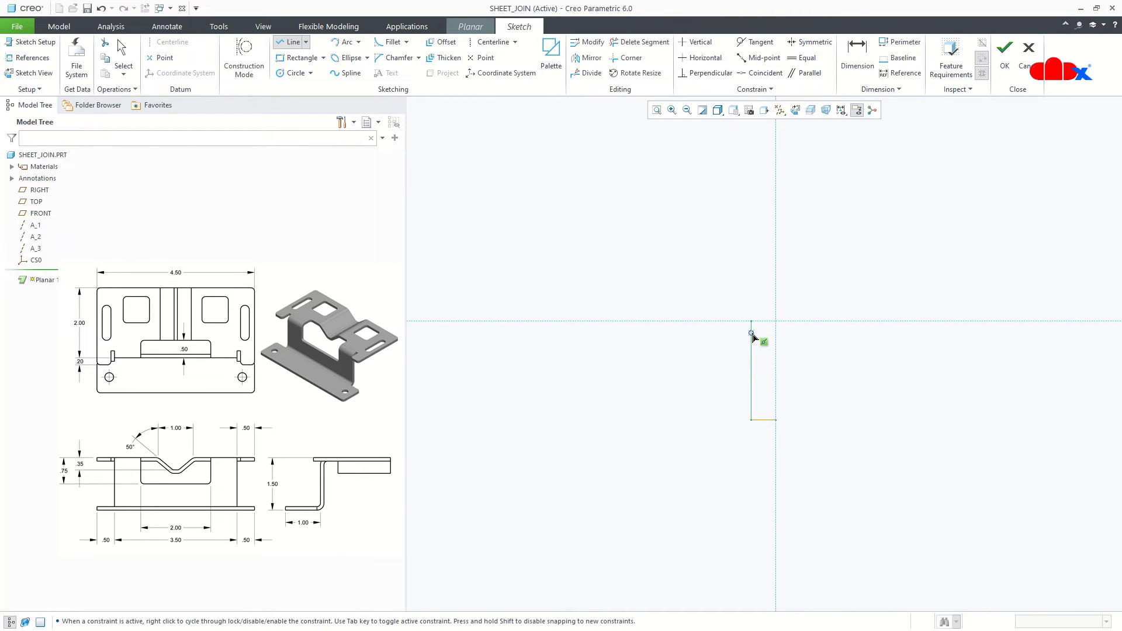
middle_click(753, 338)
- Set the depth of the notch below the horizontal reference to 0.75
click(778, 372)
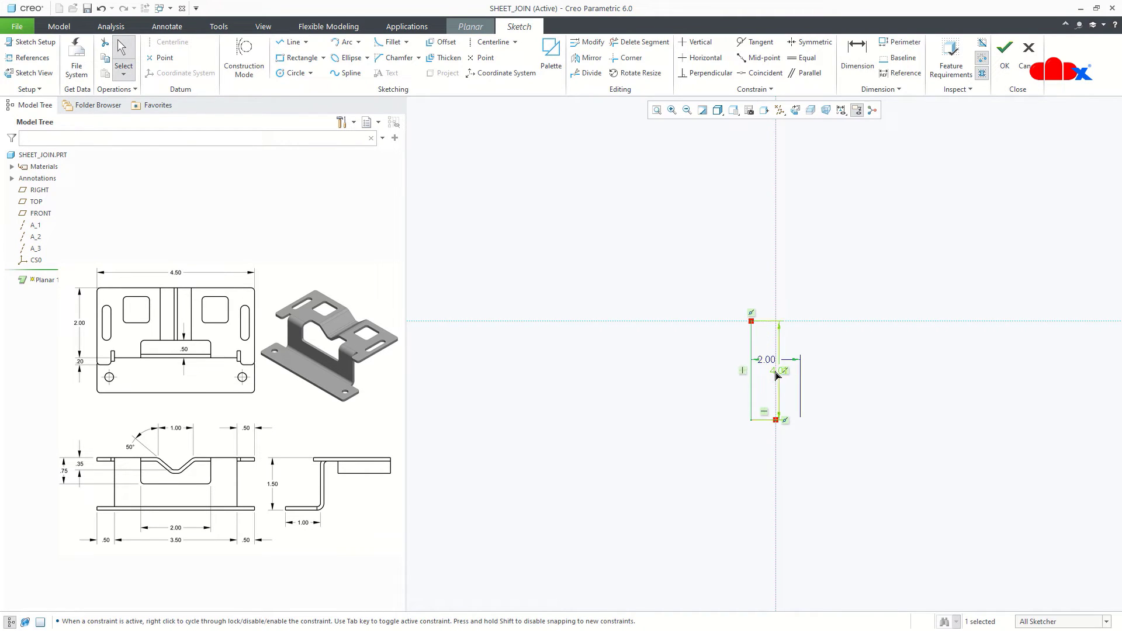
double_click(777, 374)
text(.7)
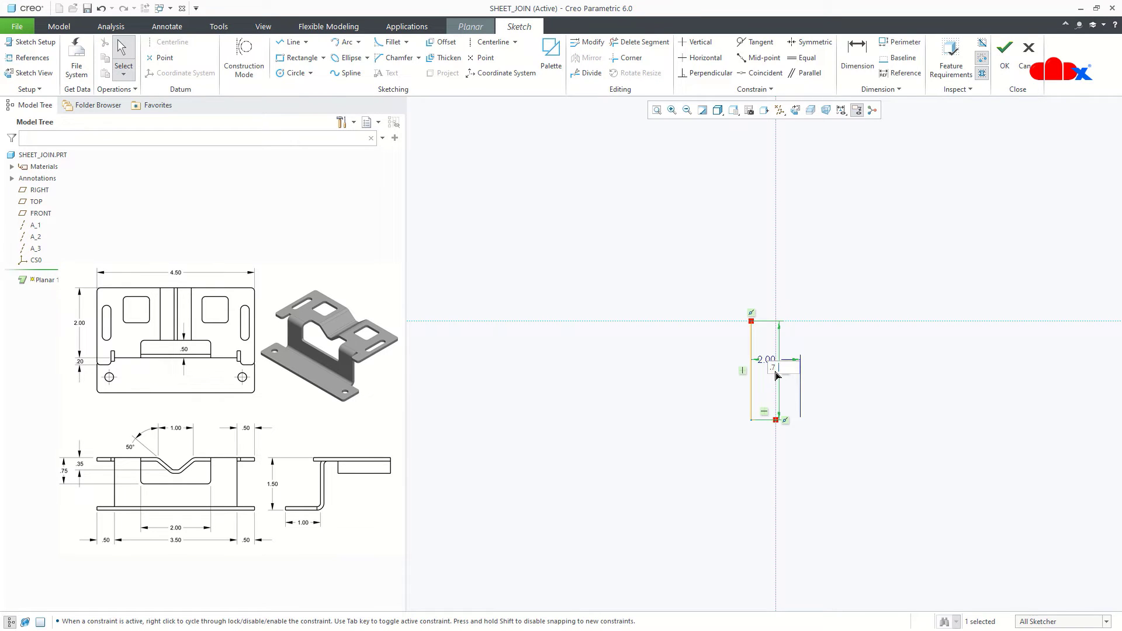
text(5)
key(Return)
click(809, 370)
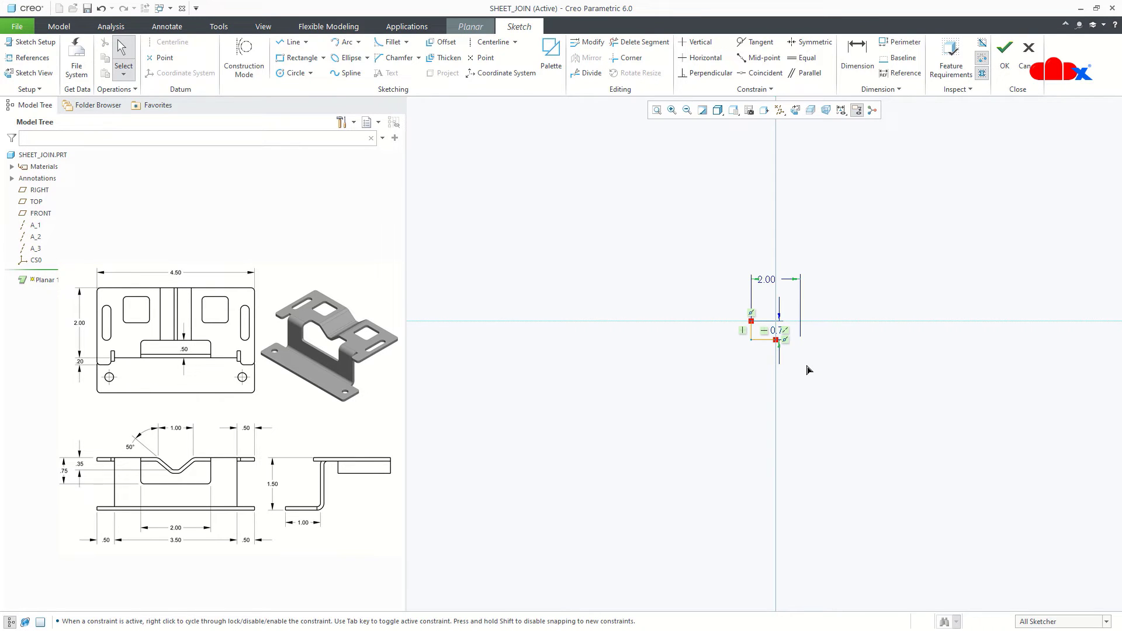
- Sketch the rest of the half profile from the notch corner back to the centerline, about 2.07 outward and about 3.46 down
right_click(811, 372)
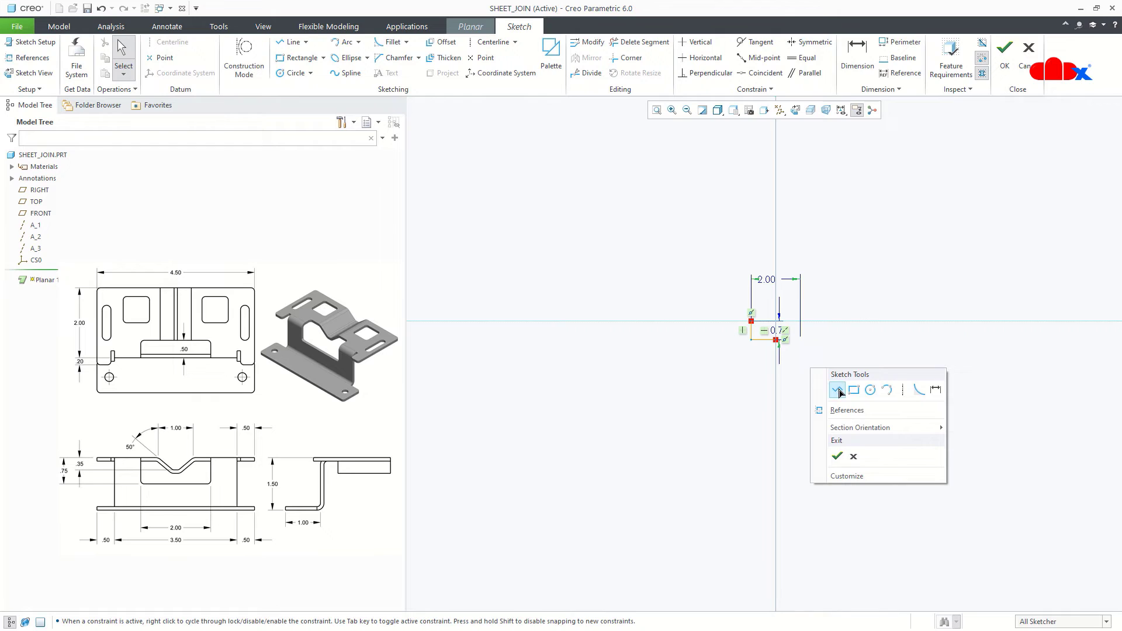
click(837, 390)
click(751, 321)
click(699, 321)
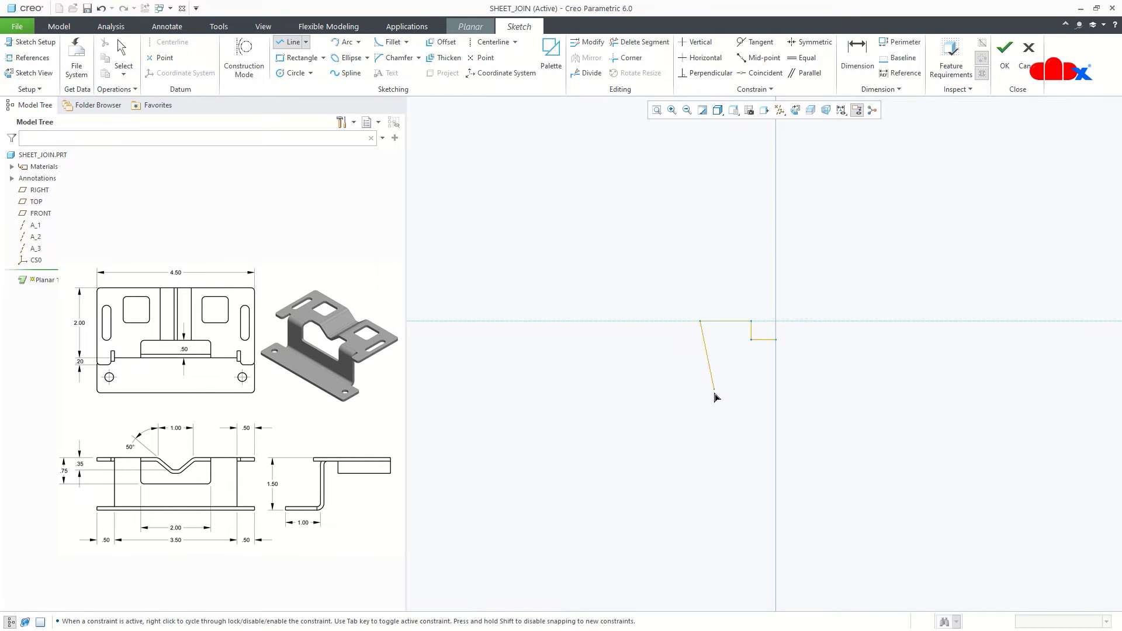
click(700, 407)
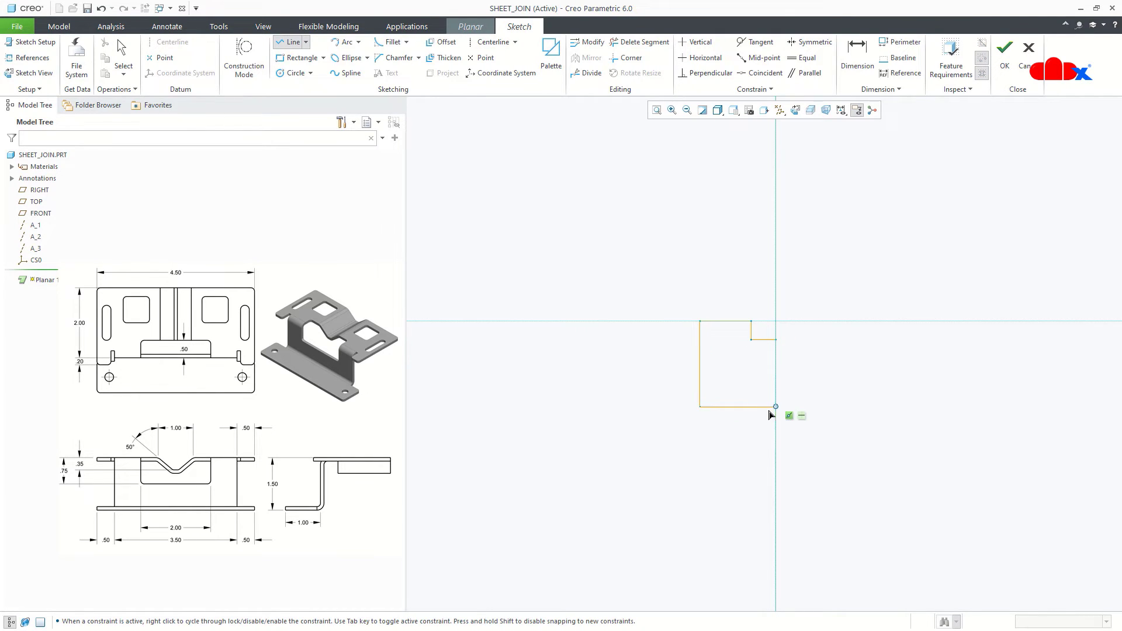
click(776, 407)
middle_click(802, 419)
middle_click(802, 420)
- Mirror the half profile about the vertical centerline
drag(685, 287, 798, 431)
click(588, 57)
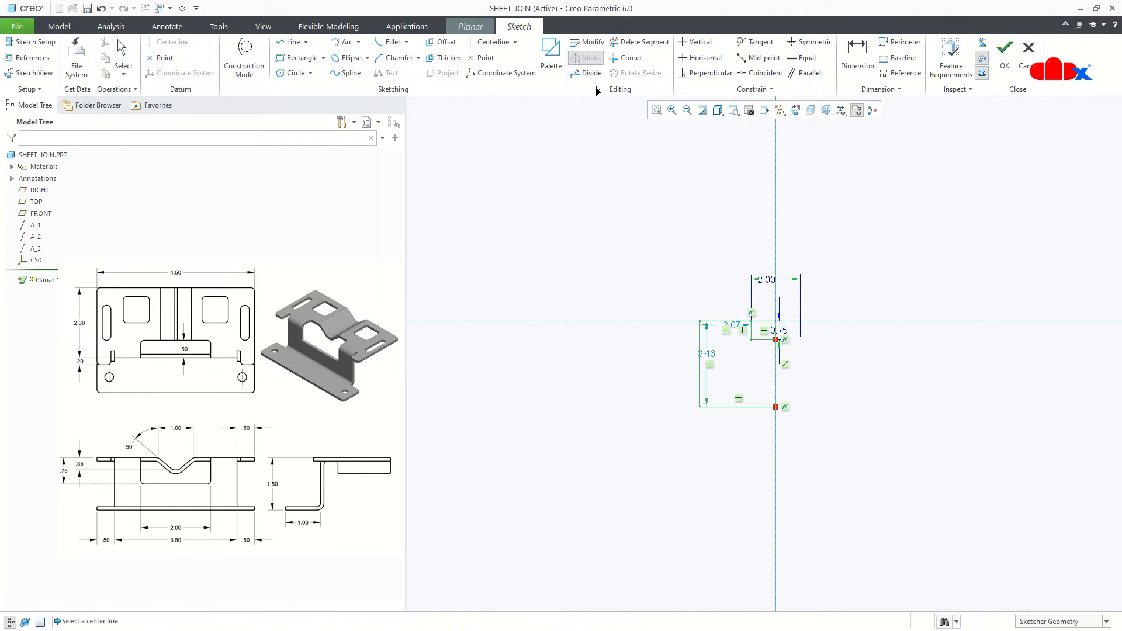
click(776, 214)
- Set the overall height of the mirrored wall profile to 1.50
scroll(780, 342, up, 3)
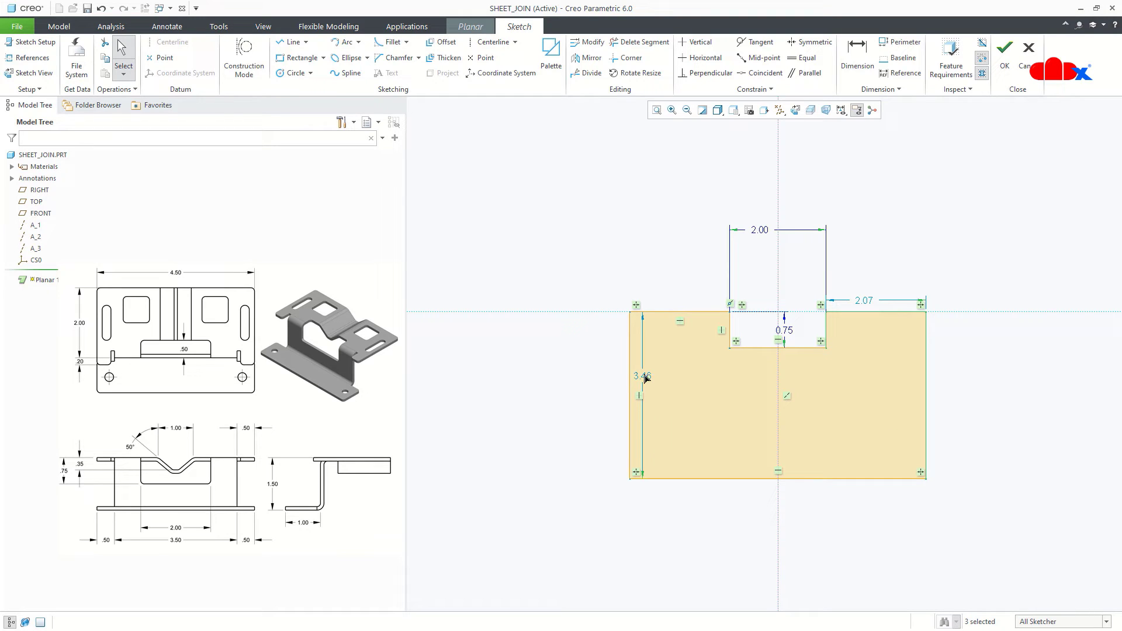
double_click(644, 376)
text(1.5)
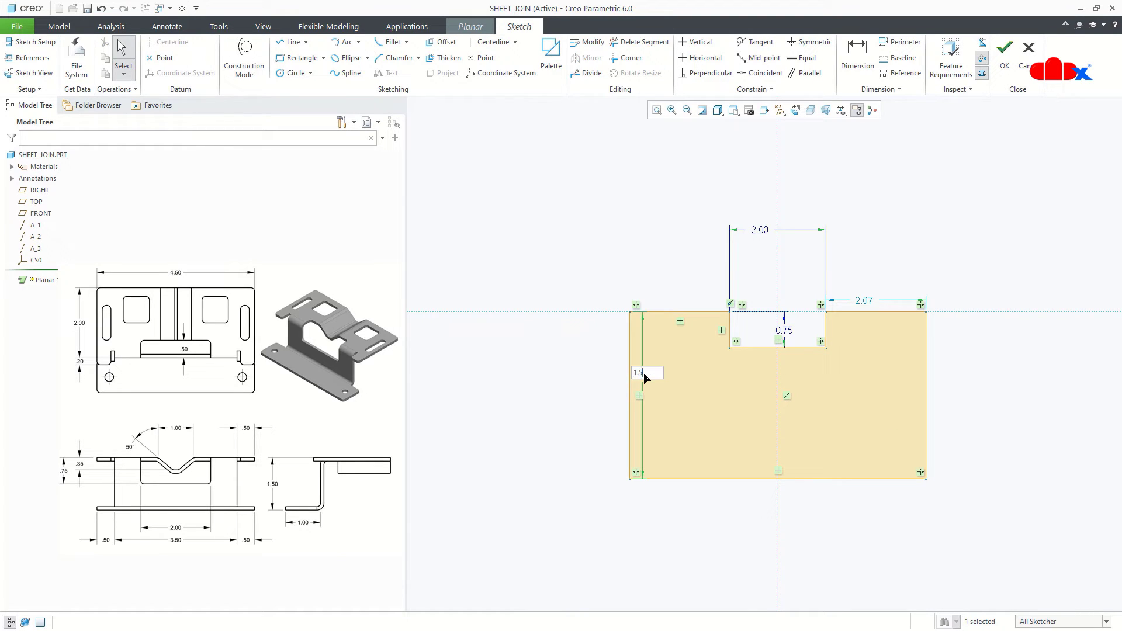
key(Return)
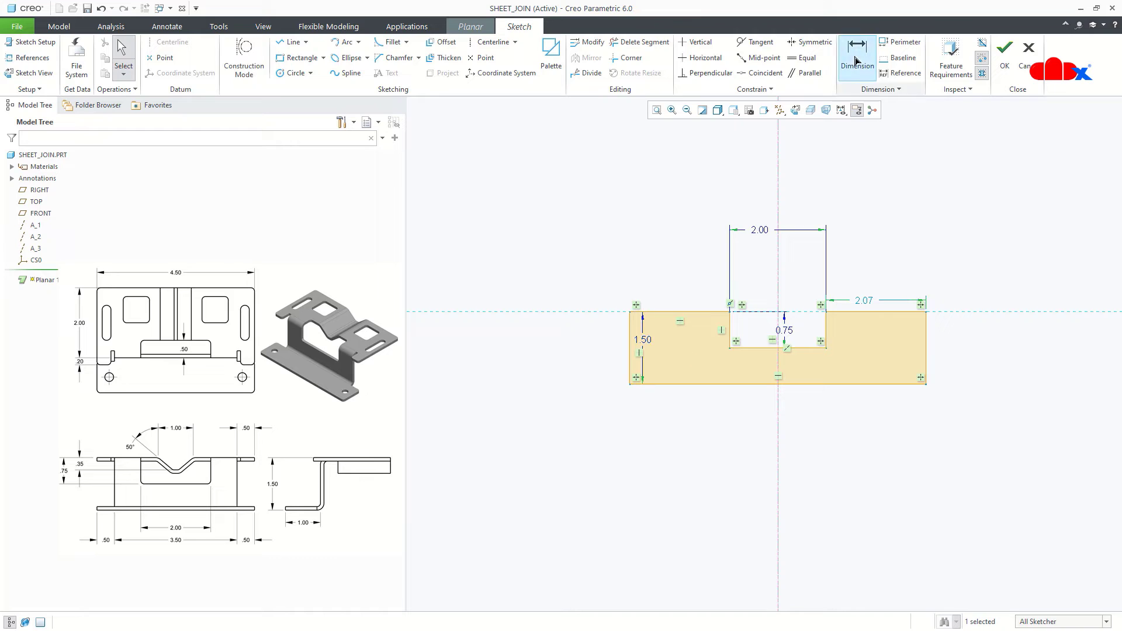
- Dimension the overall width between the profile's two outer vertical edges as 3.50
click(858, 54)
click(926, 335)
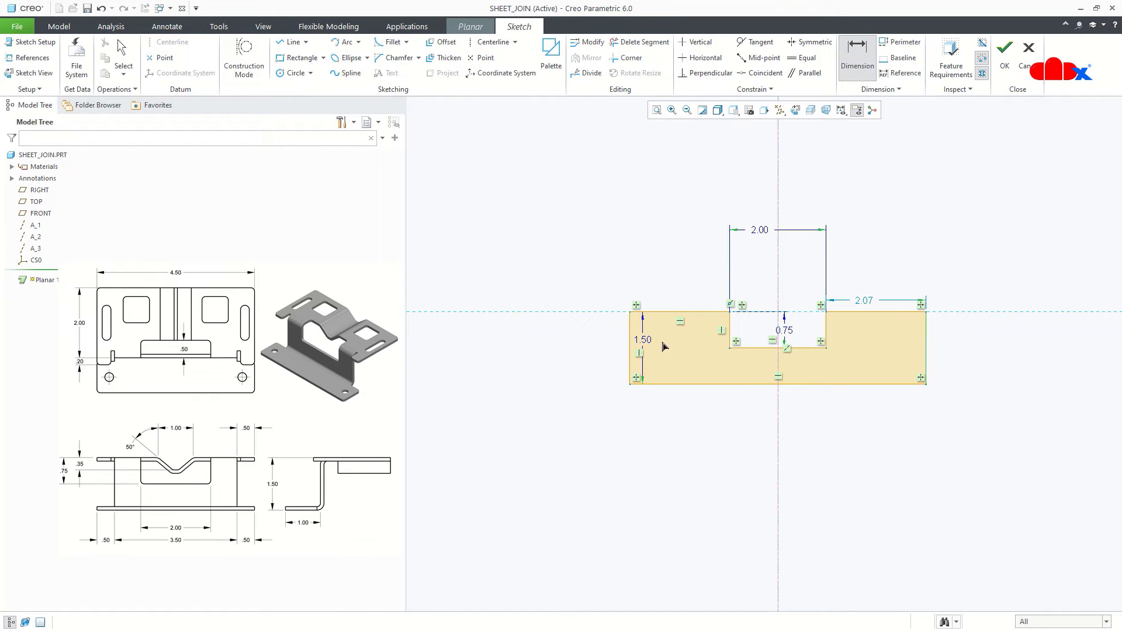
click(630, 343)
middle_click(755, 212)
text(3.)
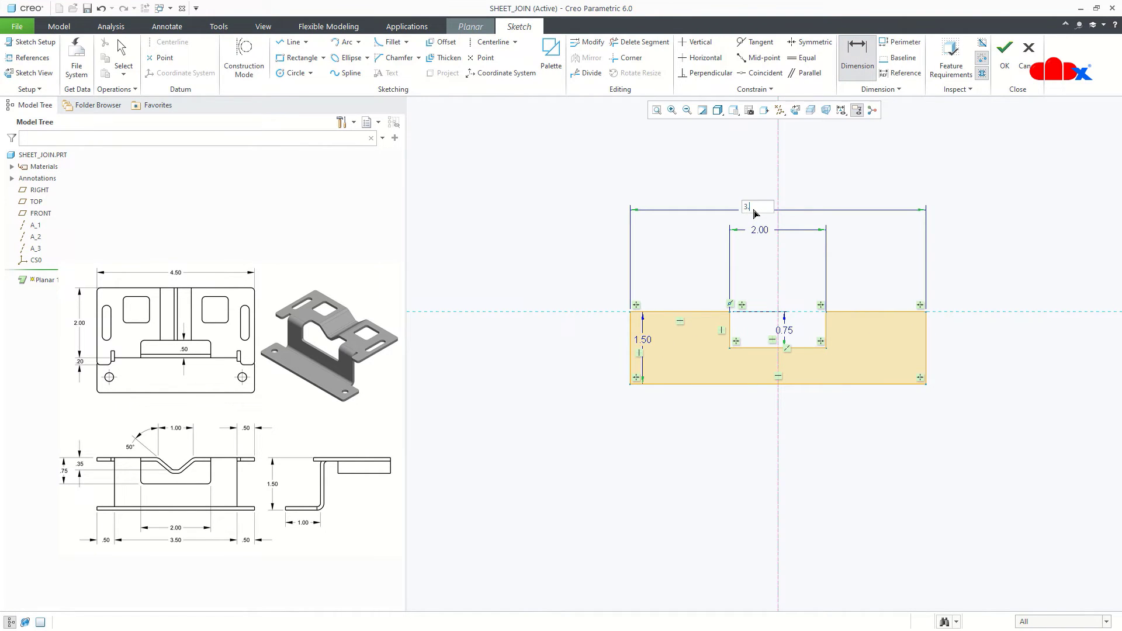
text(5)
key(Return)
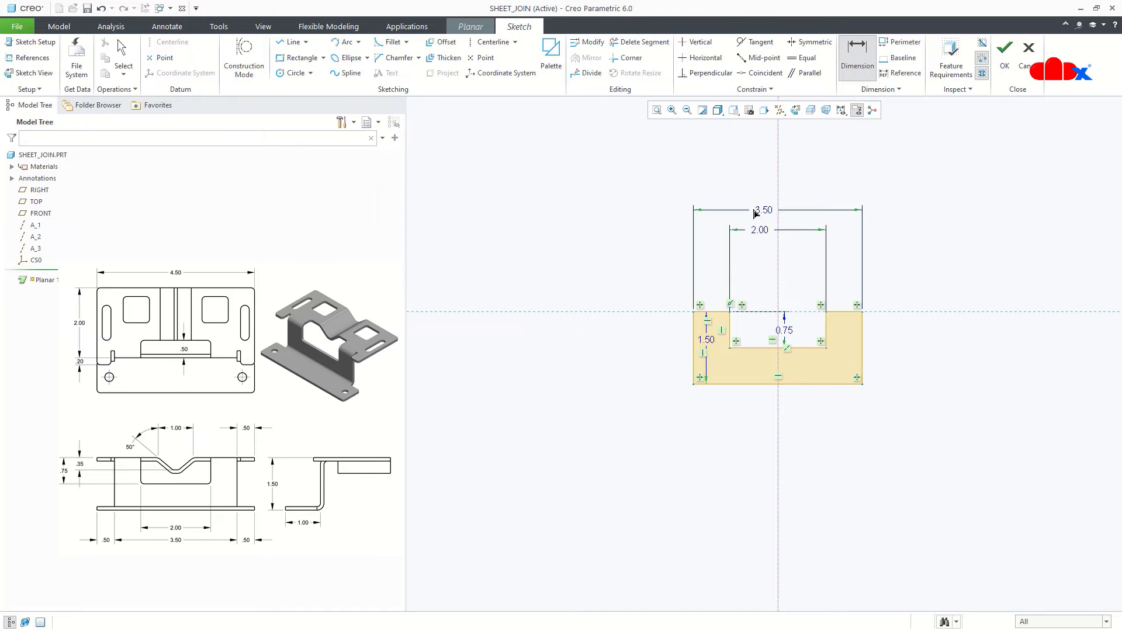
- Finish the notched profile sketch and create the planar wall from it
right_click(902, 251)
click(929, 335)
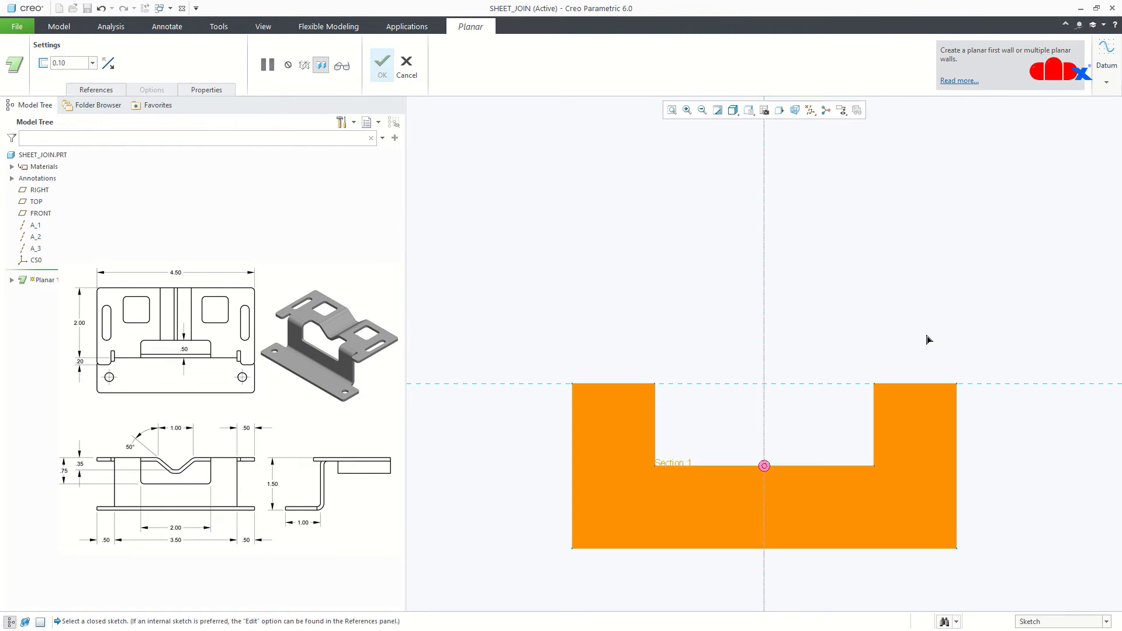
middle_click(930, 339)
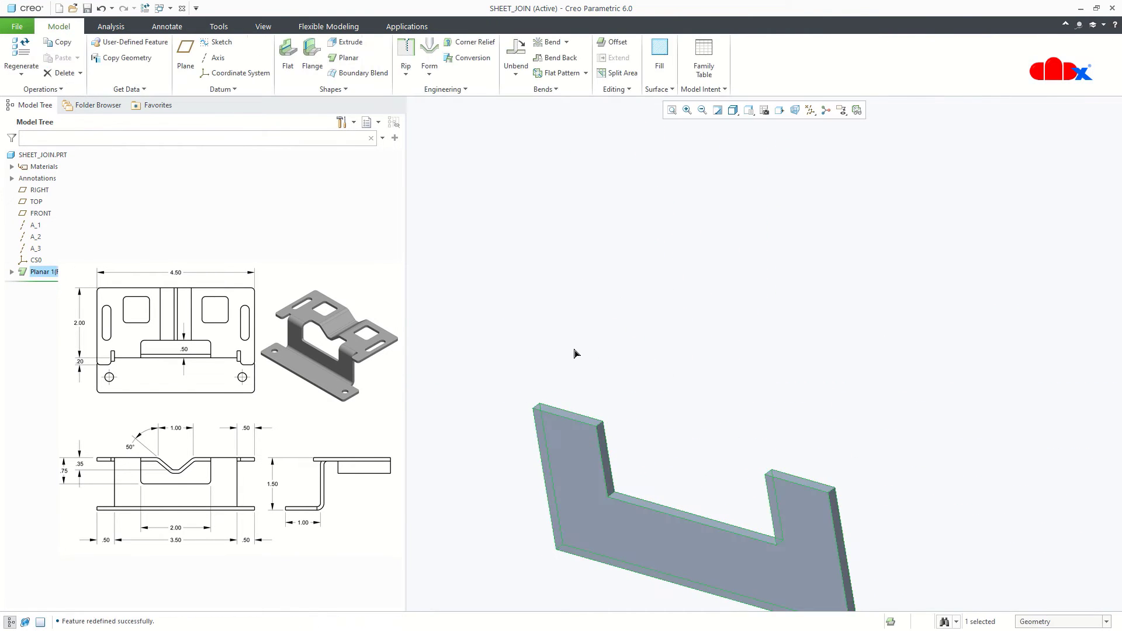
scroll(602, 336, down, 3)
click(629, 509)
key(ctrl+d)
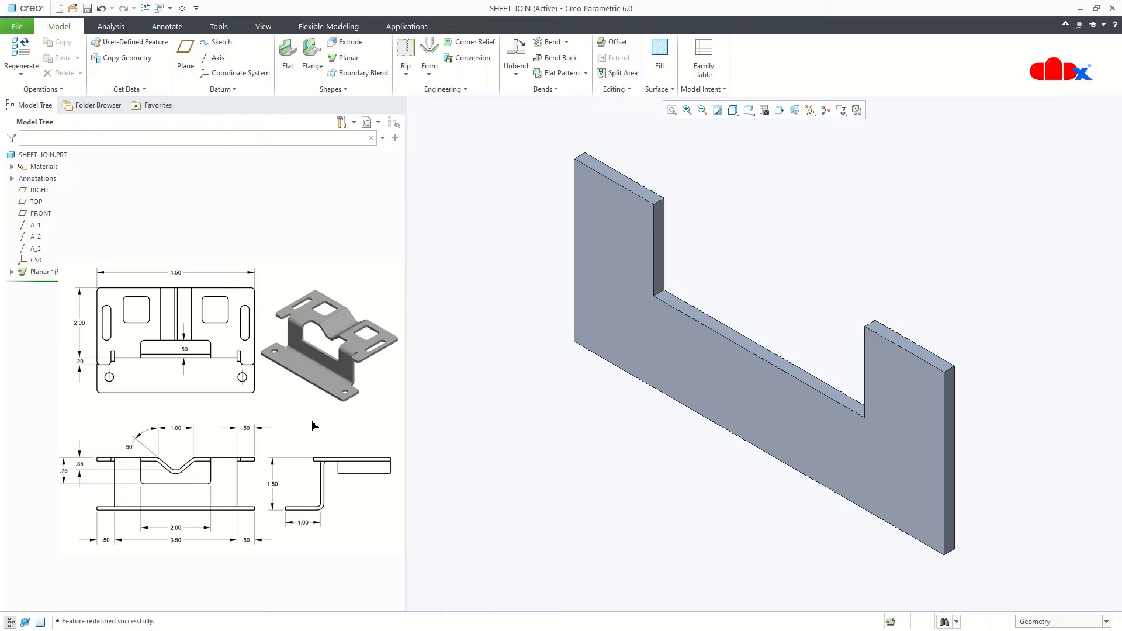
- Attach a 90° rectangular flat wall to the upright wall's bottom edge, extending its ends about 0.97 and 0.88 beyond the edge
click(288, 52)
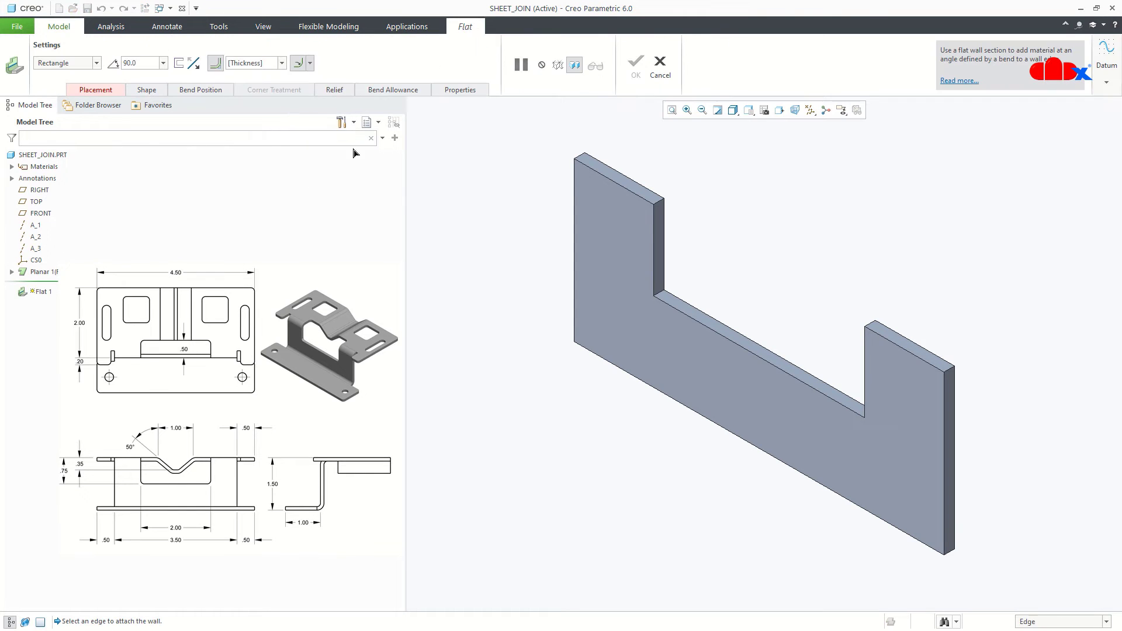
click(613, 354)
scroll(640, 407, down, 3)
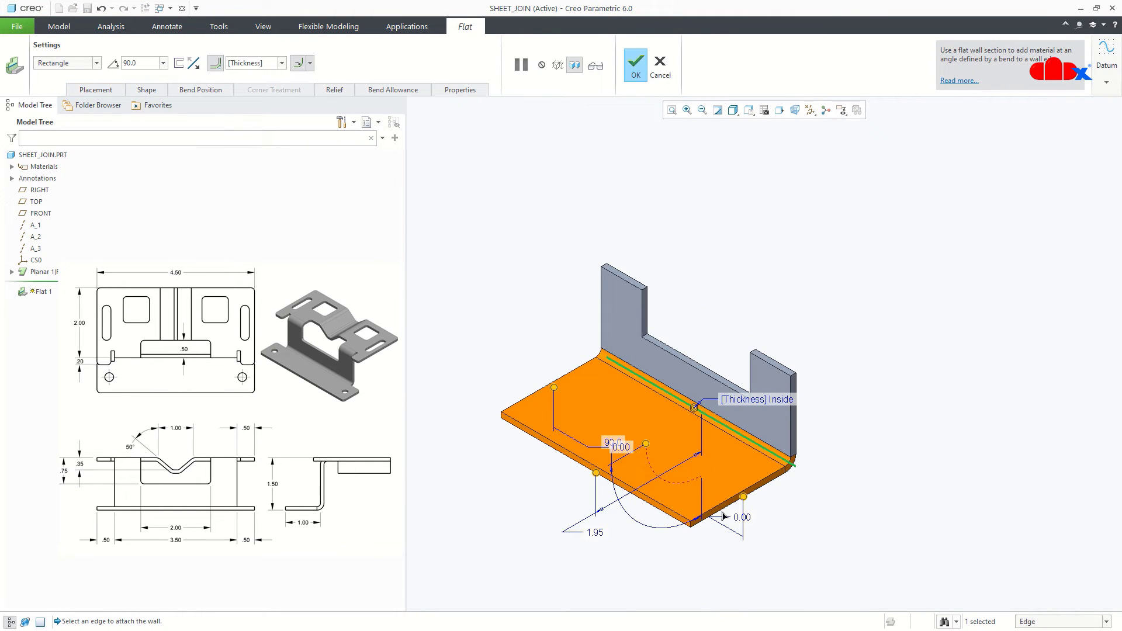
drag(744, 507, 780, 531)
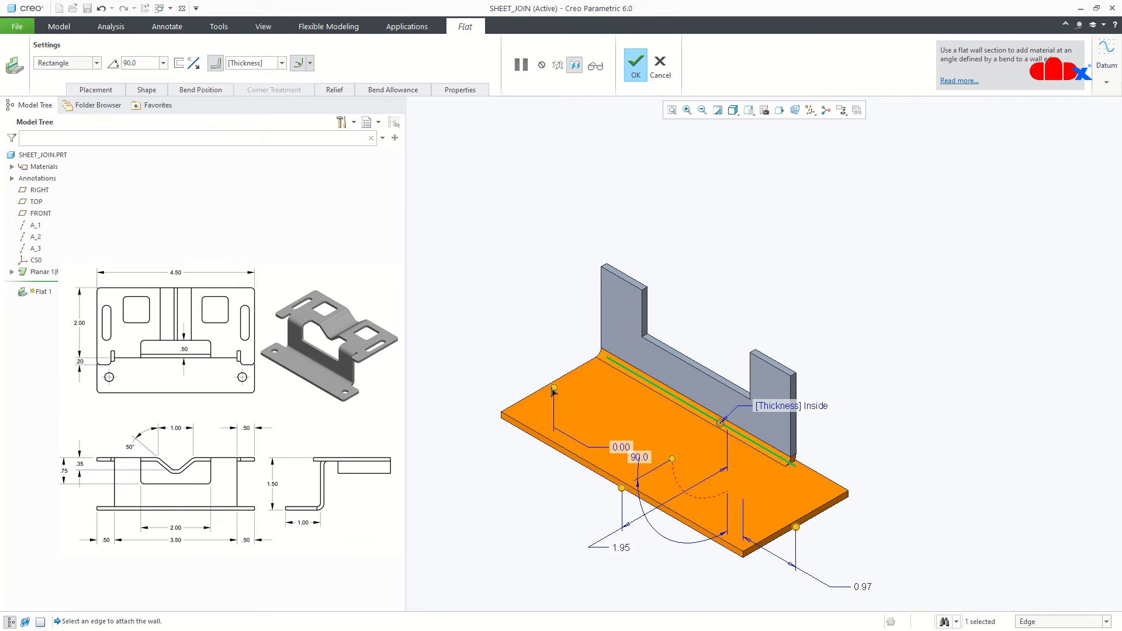
drag(554, 389, 506, 393)
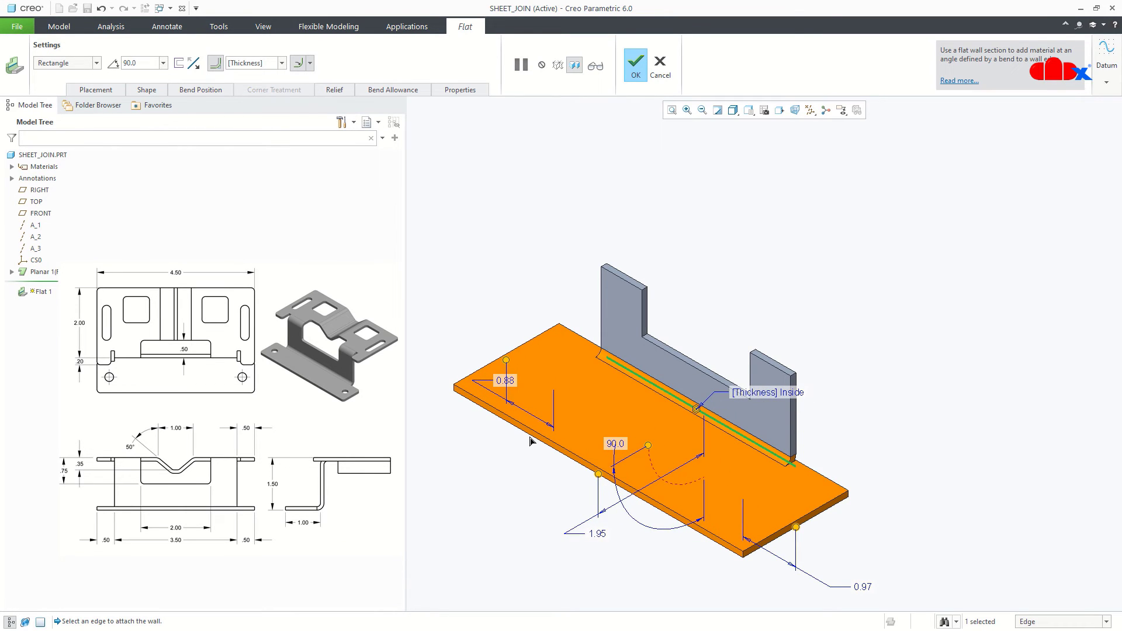
scroll(525, 456, down, 2)
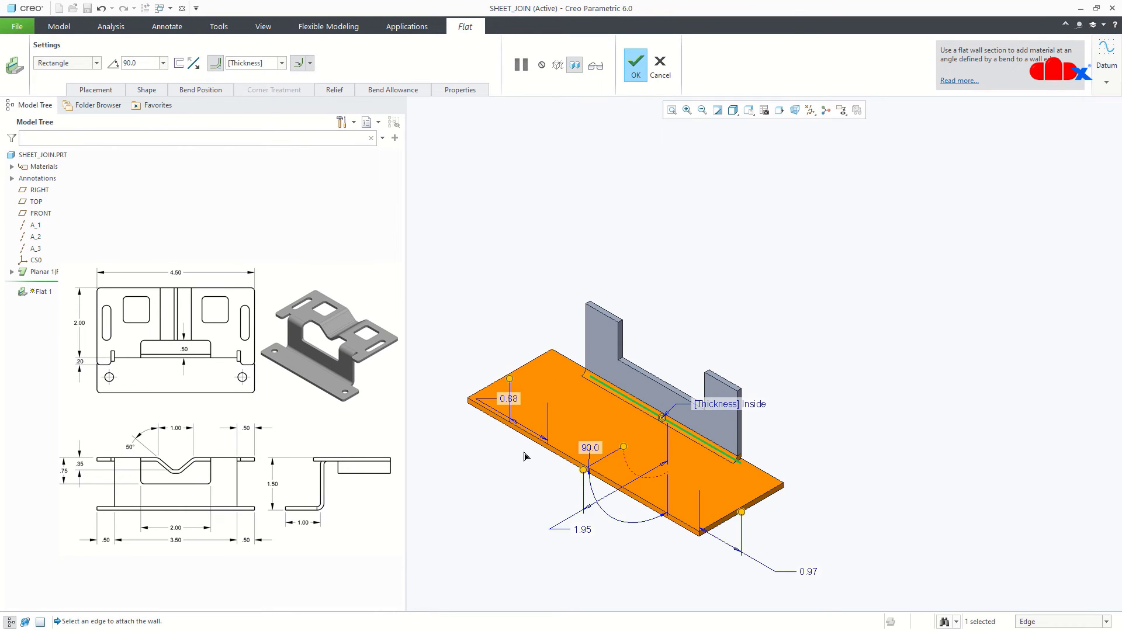
- Edit the flat wall's shape sketch and set its overhang at both ends to 0.50
click(147, 90)
click(167, 121)
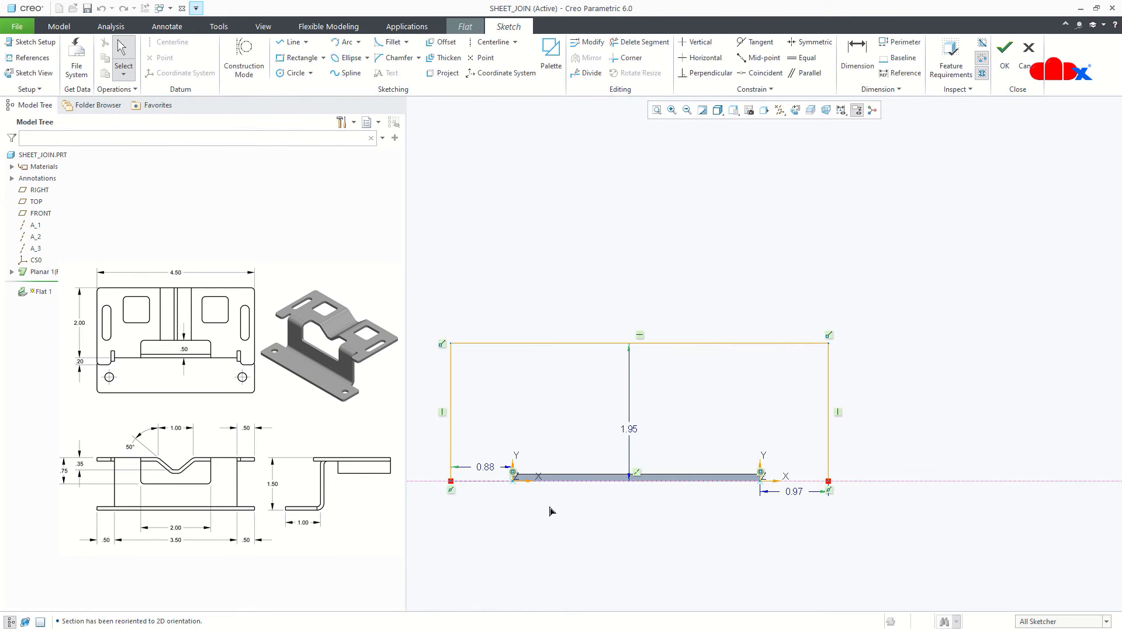
double_click(490, 468)
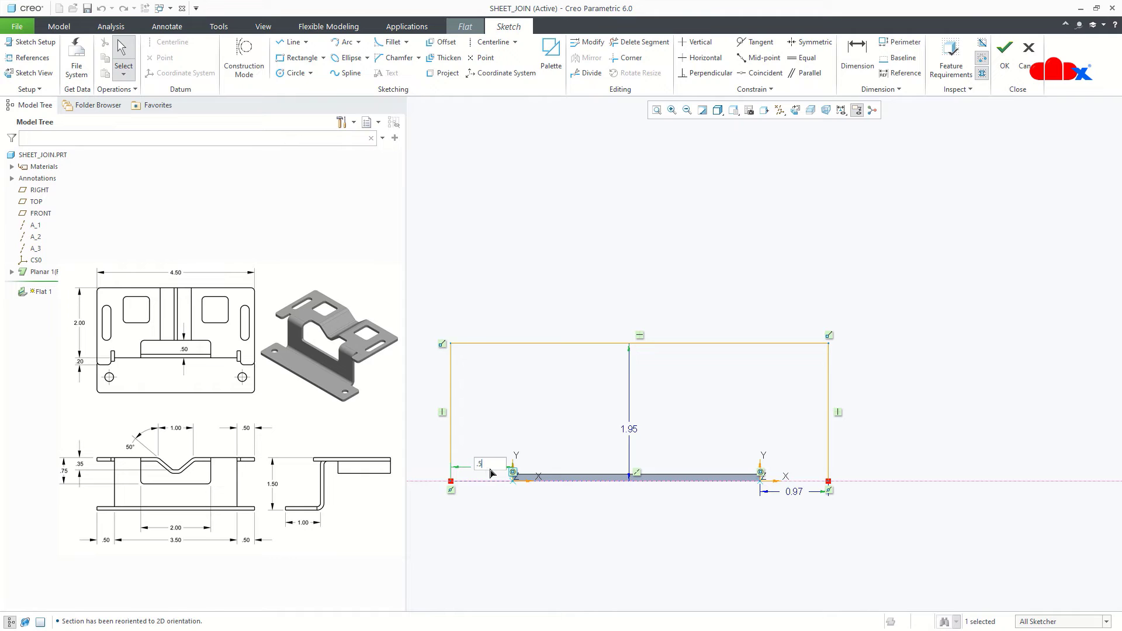
text(.5)
key(Return)
double_click(794, 492)
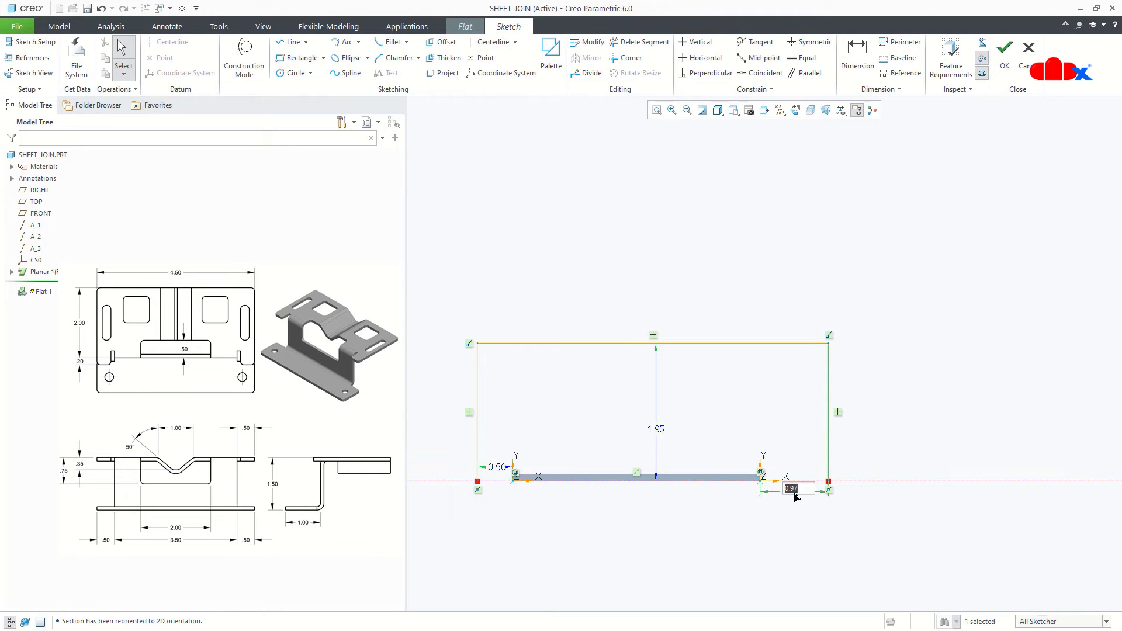
text(.5)
key(Return)
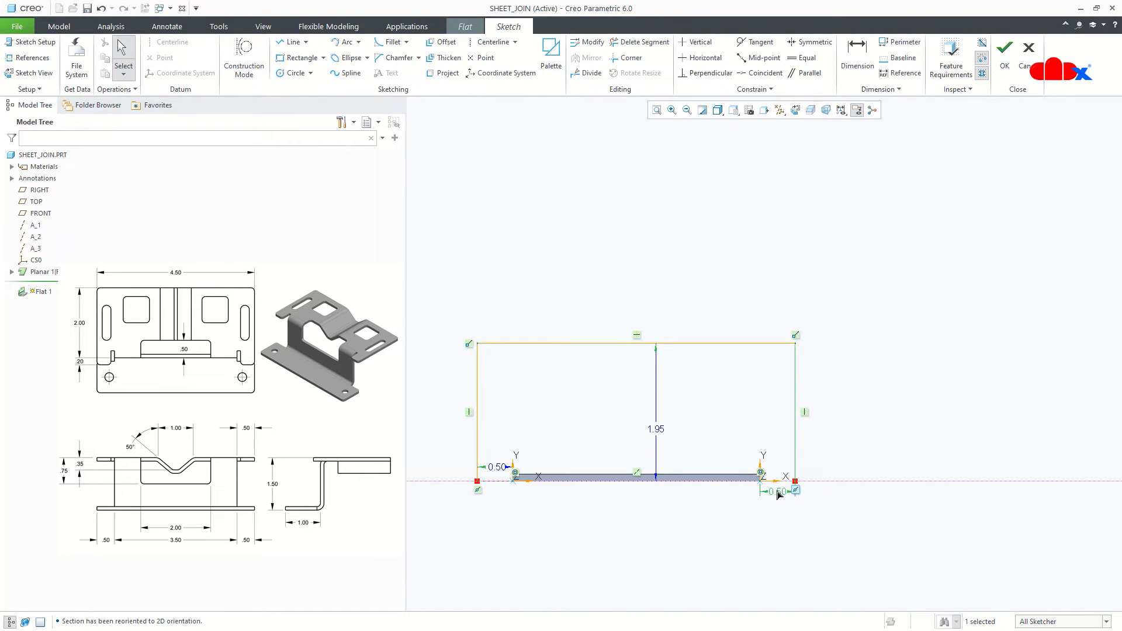
- Replace the flat wall's depth dimension with one of 1.00 from the upright wall's front face, and finish the shape sketch
click(661, 433)
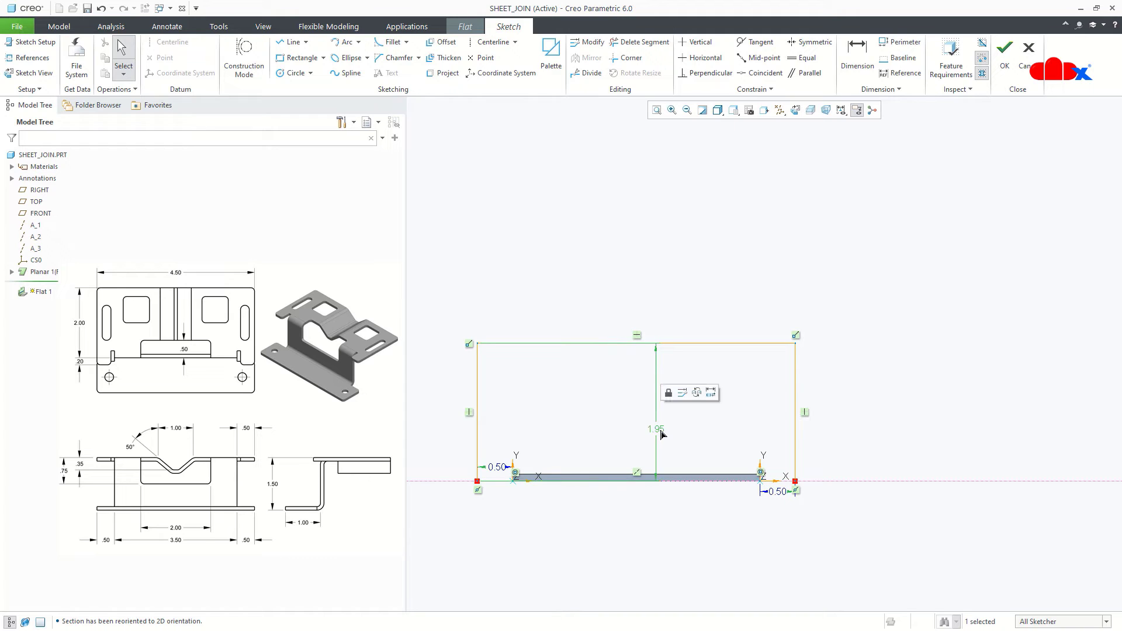
key(ctrl+z)
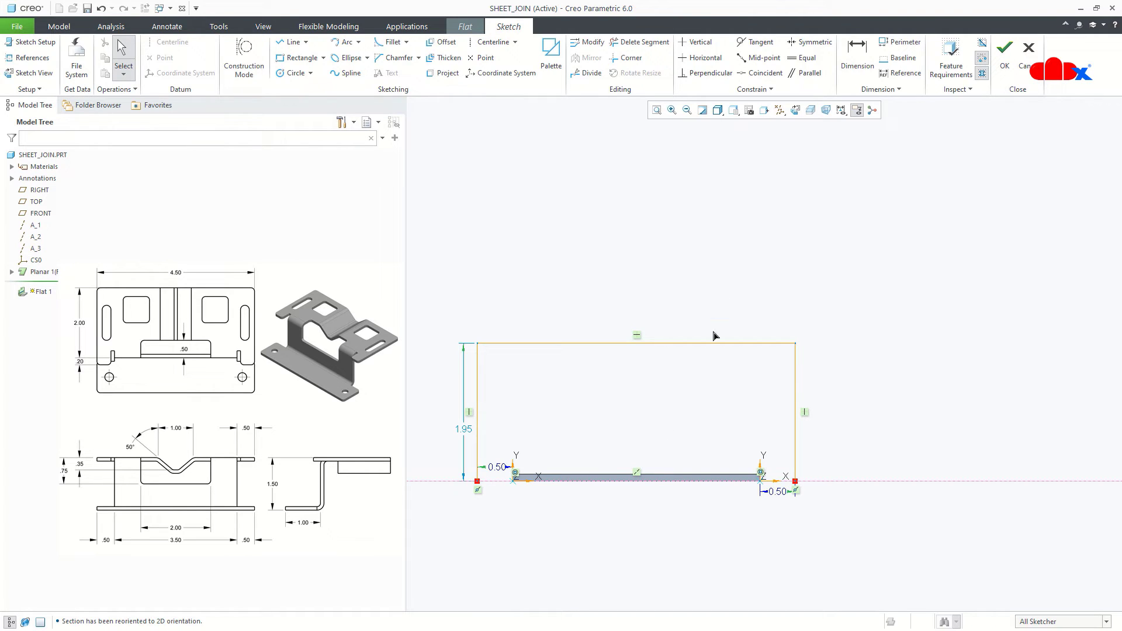
click(858, 64)
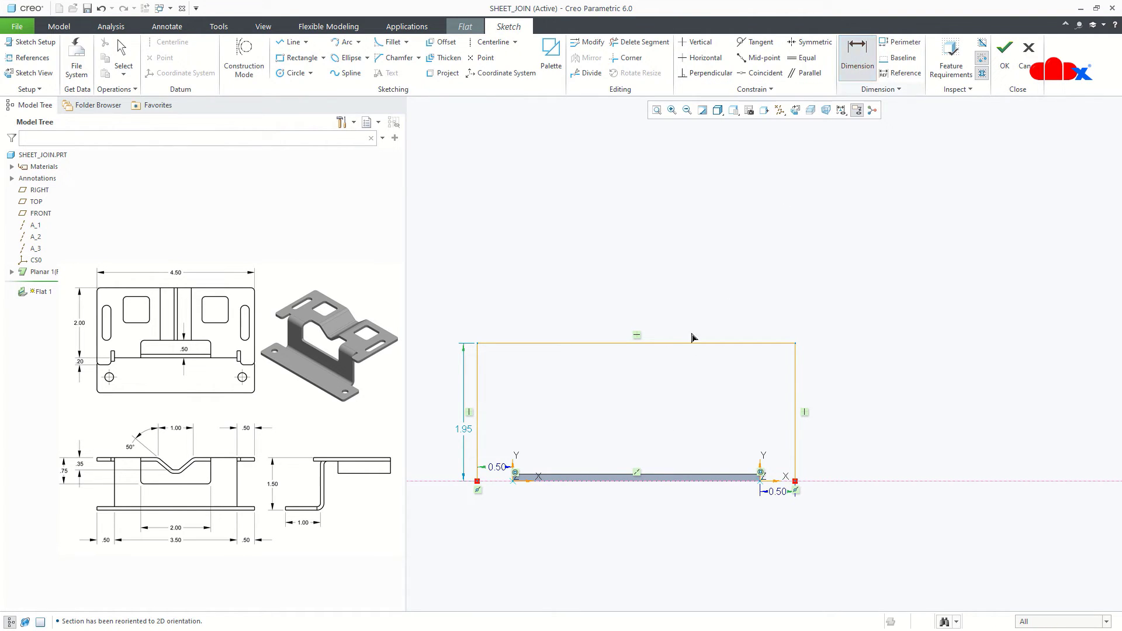
click(669, 476)
middle_click(671, 450)
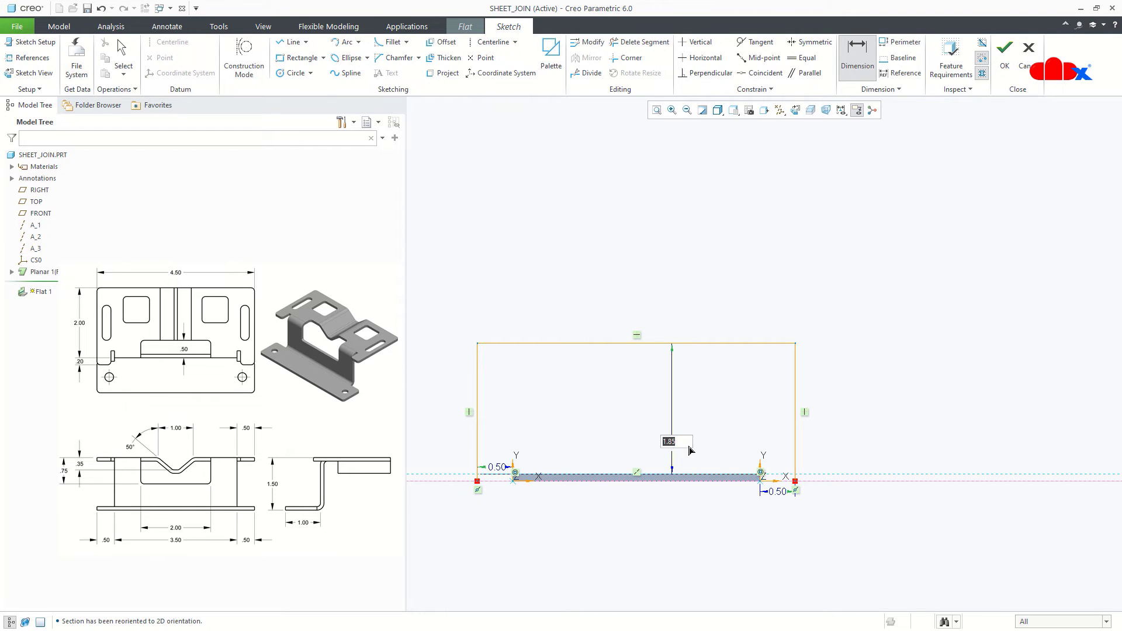
text(1)
key(Return)
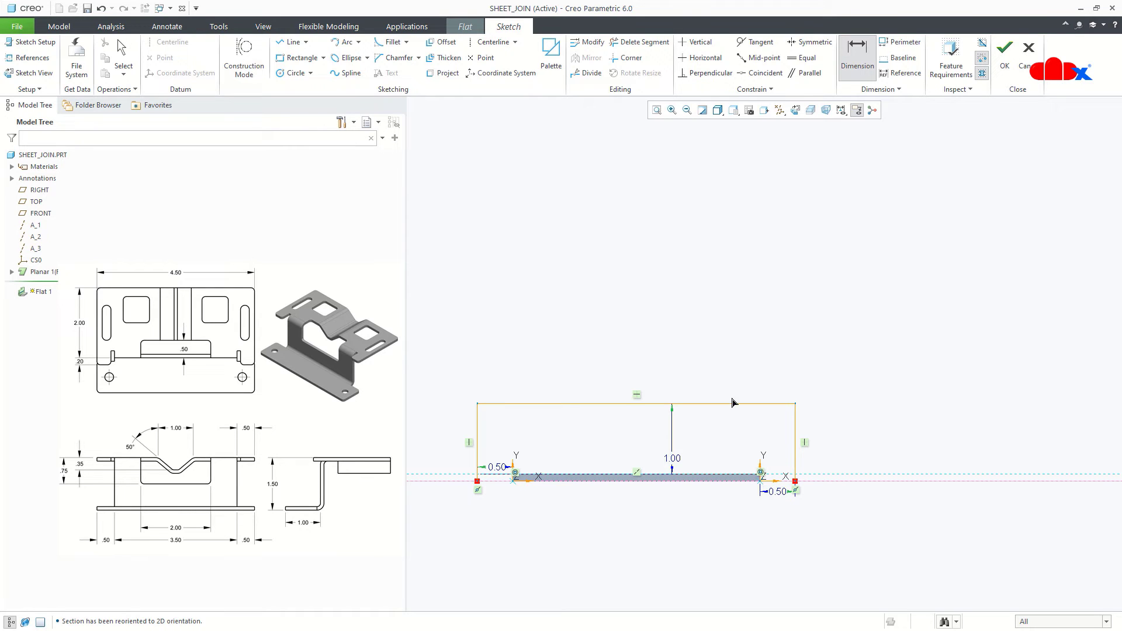
right_click(772, 337)
click(797, 419)
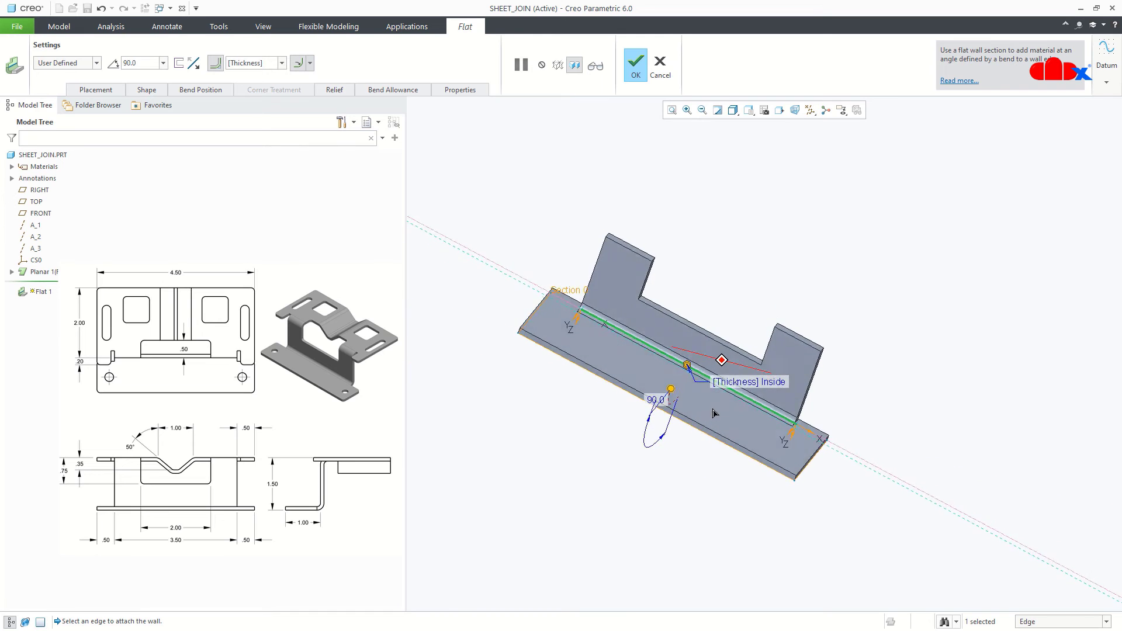
- Give the flat wall a rectangular bend relief with a width of 0.50, and complete the wall
scroll(594, 317, down, 3)
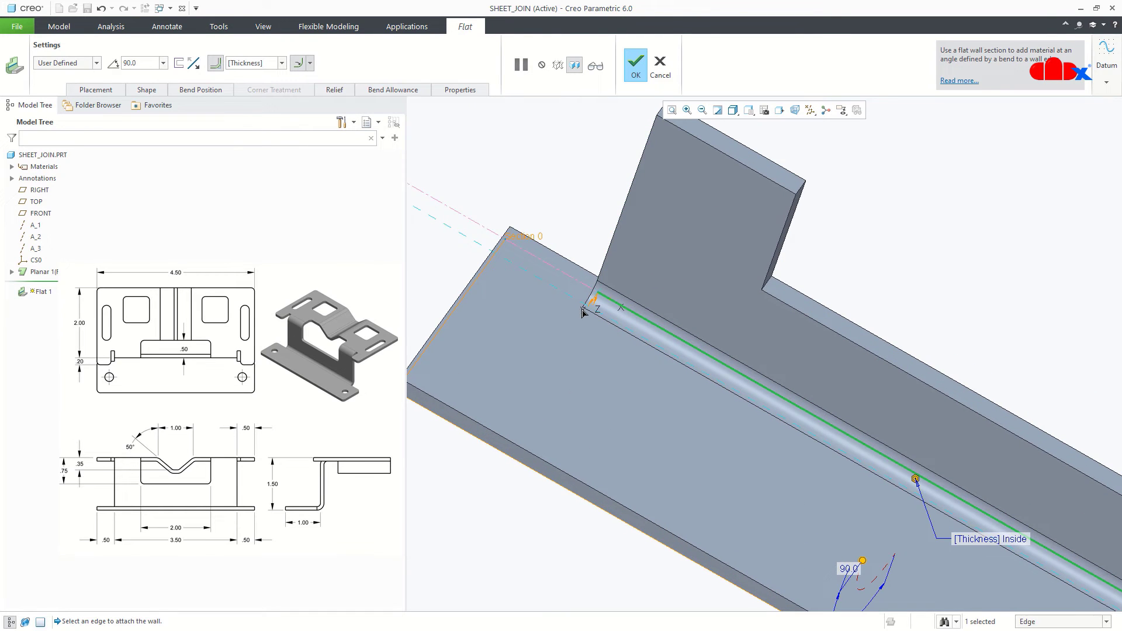
click(341, 89)
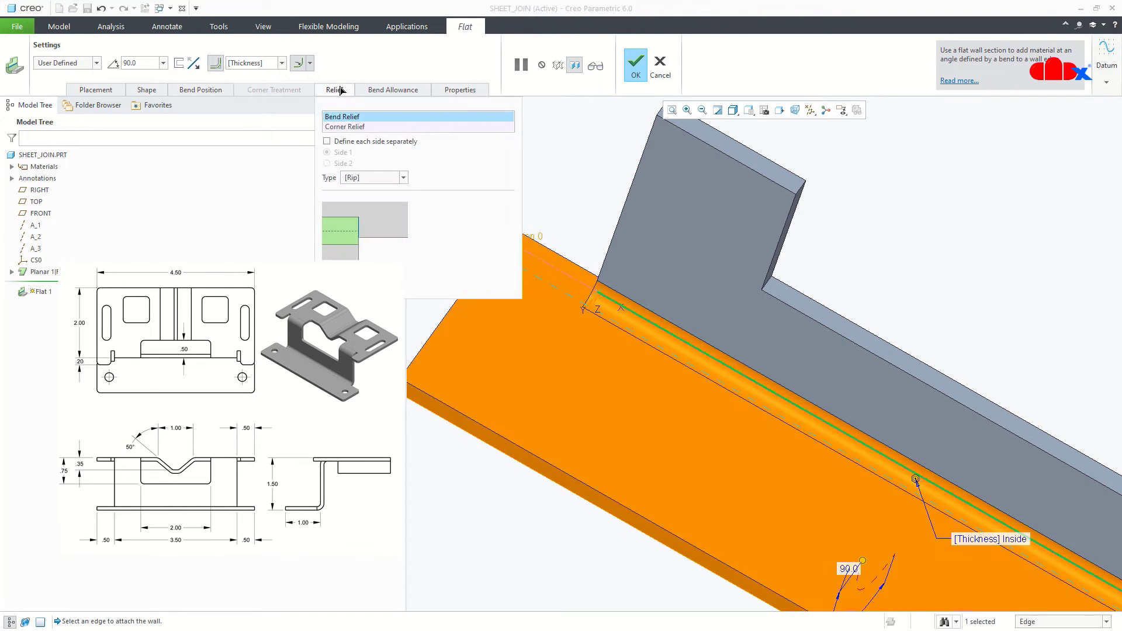
click(361, 178)
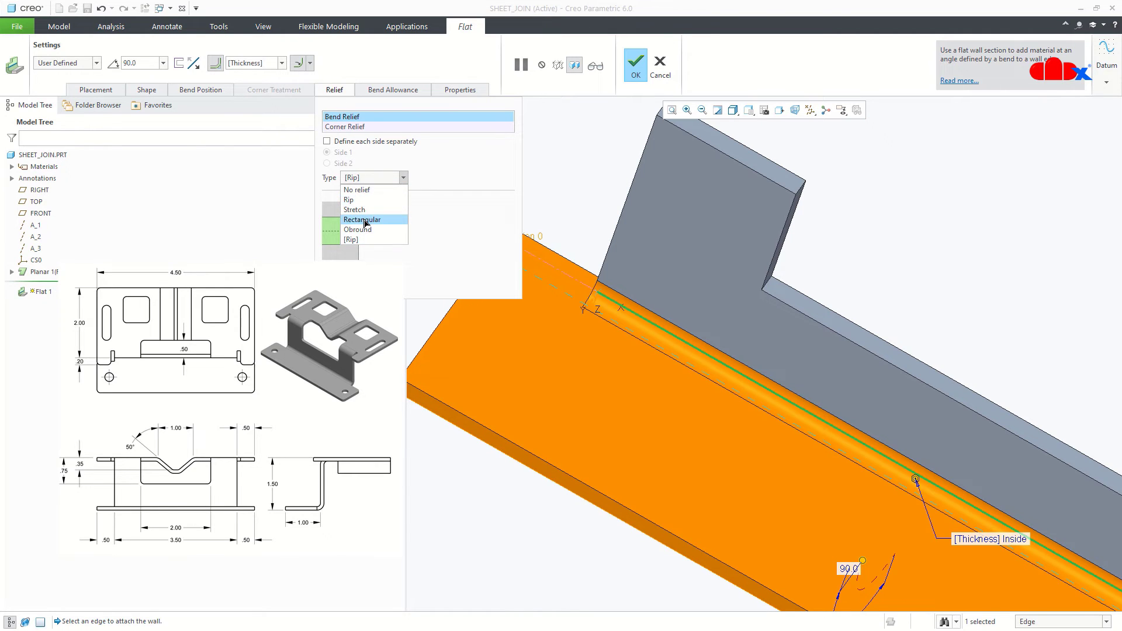
click(365, 223)
click(491, 289)
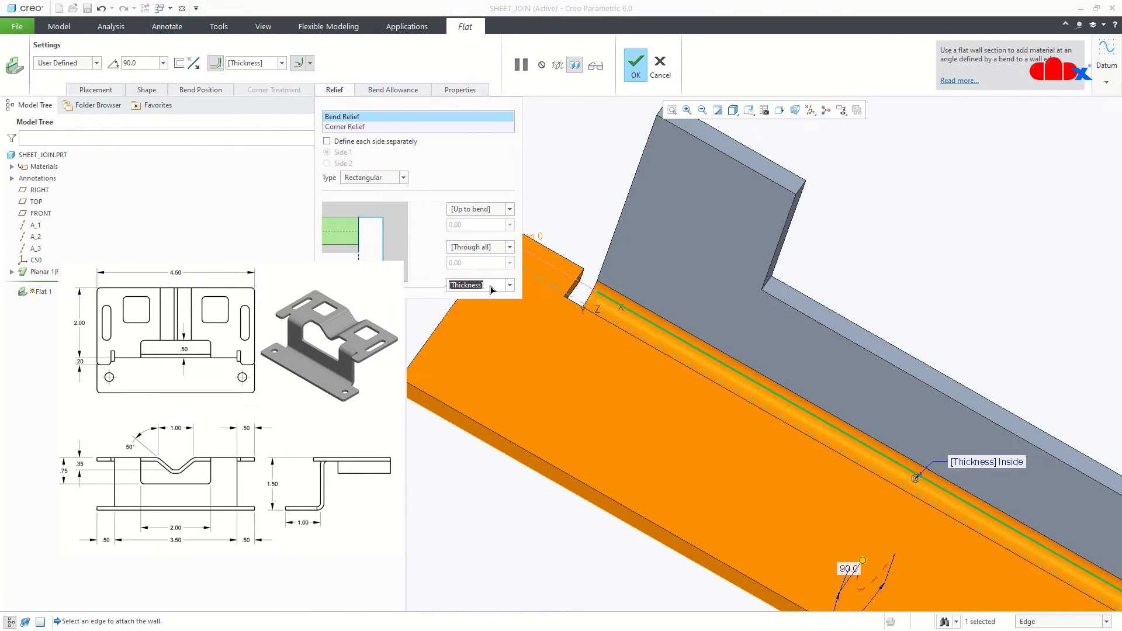
key(BackSpace)
key(Return)
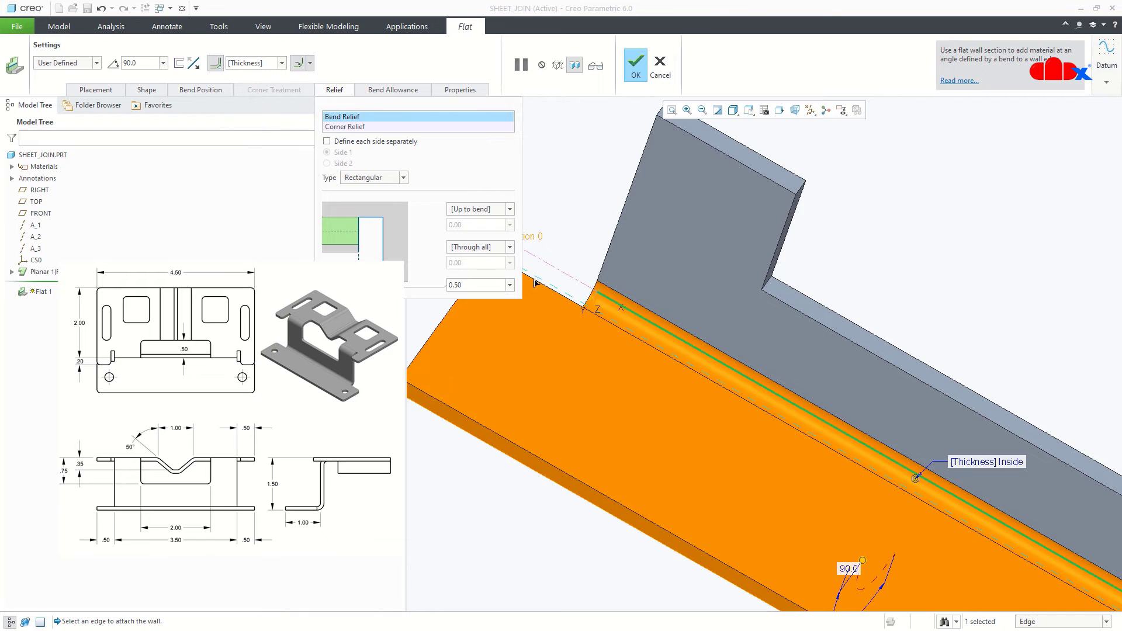
click(636, 69)
scroll(606, 330, down, 5)
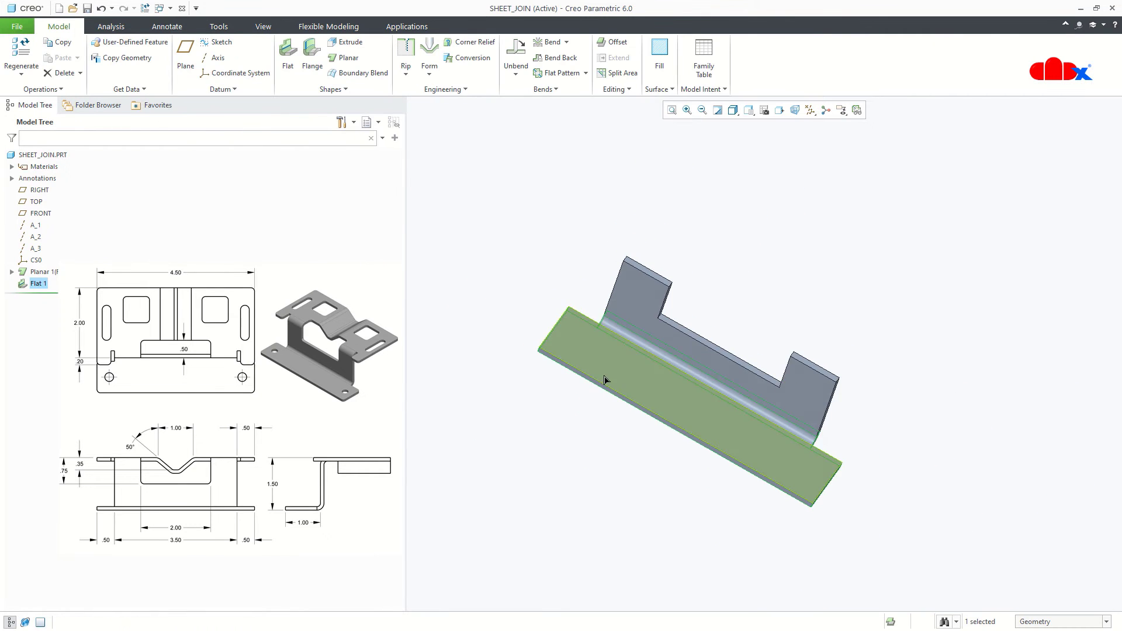
click(551, 460)
mouse_move(682, 544)
middle_down()
mouse_move(649, 534)
mouse_move(688, 532)
middle_up()
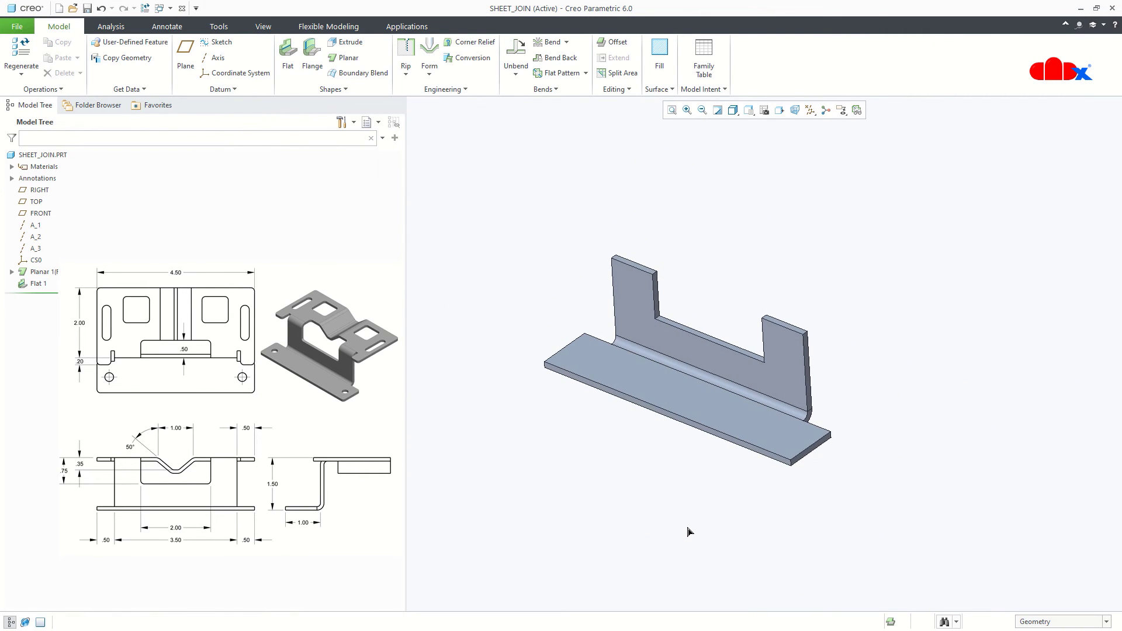
scroll(688, 531, up, 4)
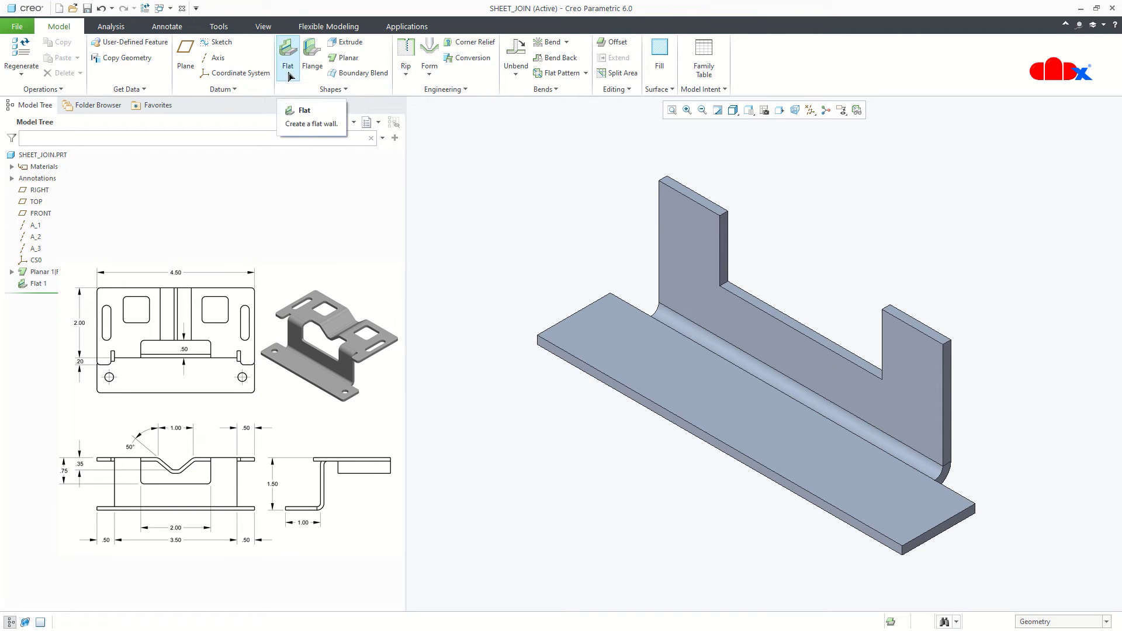
- Start a planar wall on the upright wall's top face and sketch its left front tab and left side, aligned with the flat wall's end
click(346, 58)
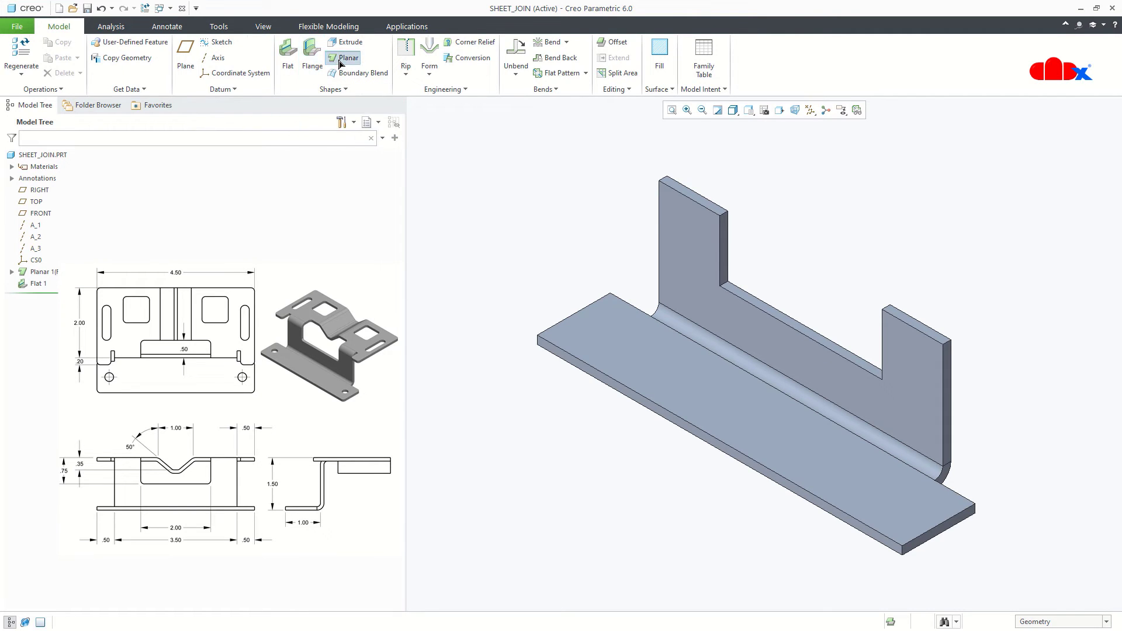
click(673, 187)
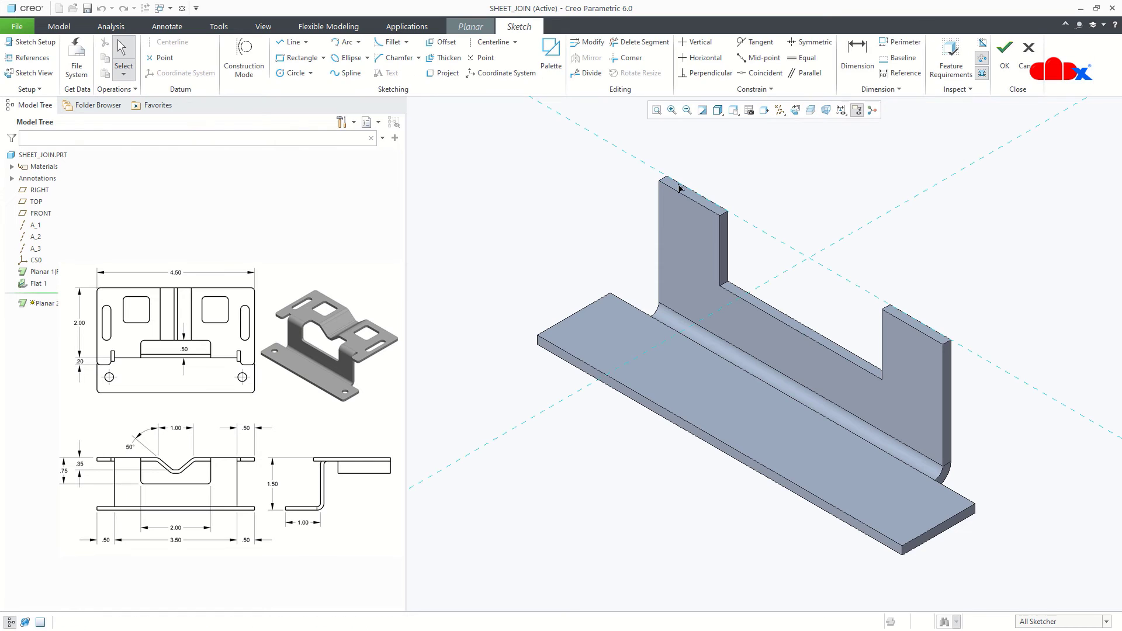
click(796, 110)
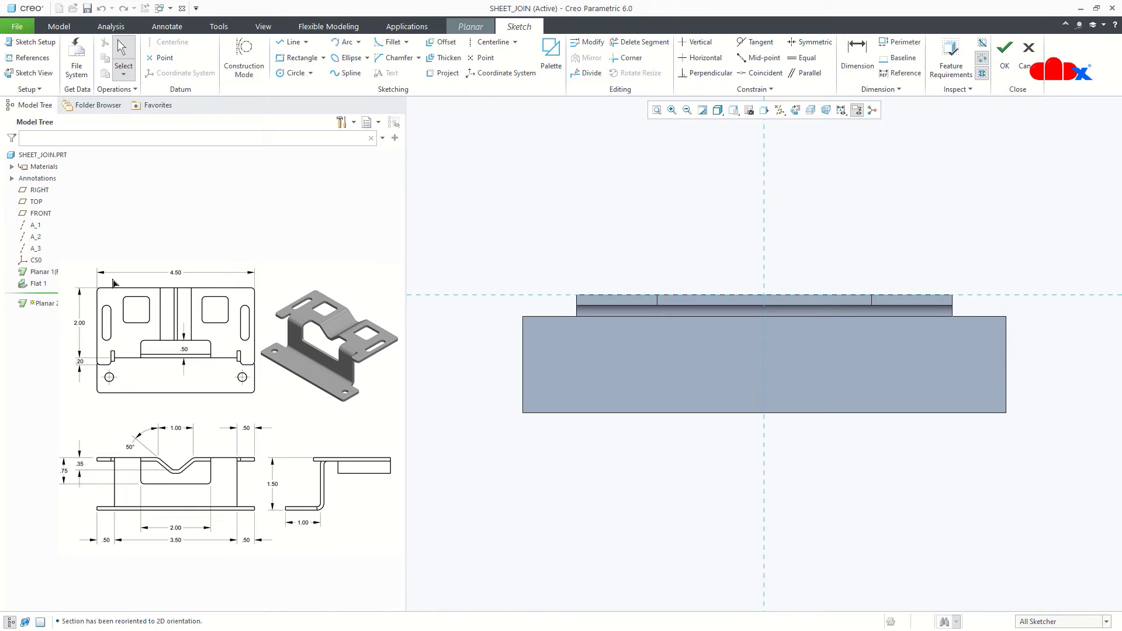
right_click(580, 471)
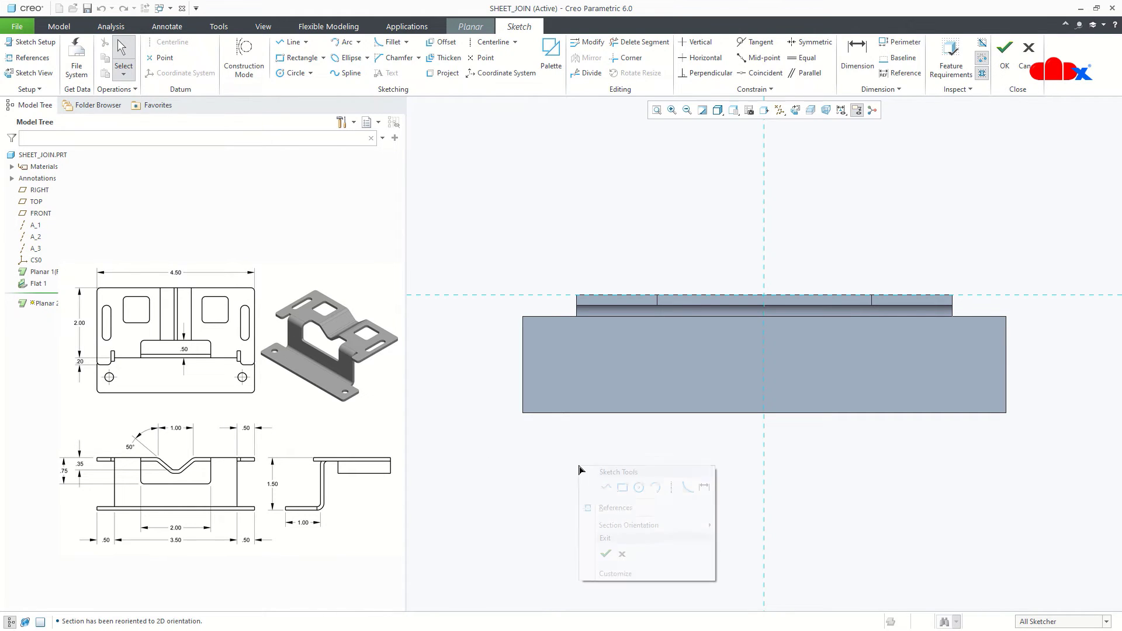
click(606, 486)
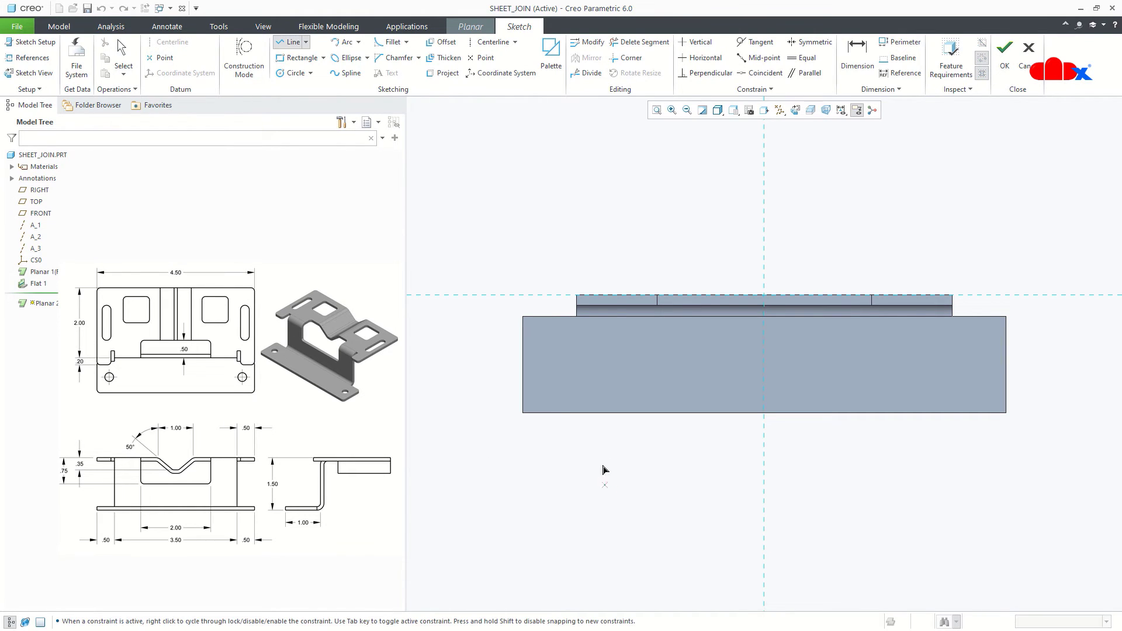
click(576, 296)
click(576, 336)
click(522, 337)
click(525, 167)
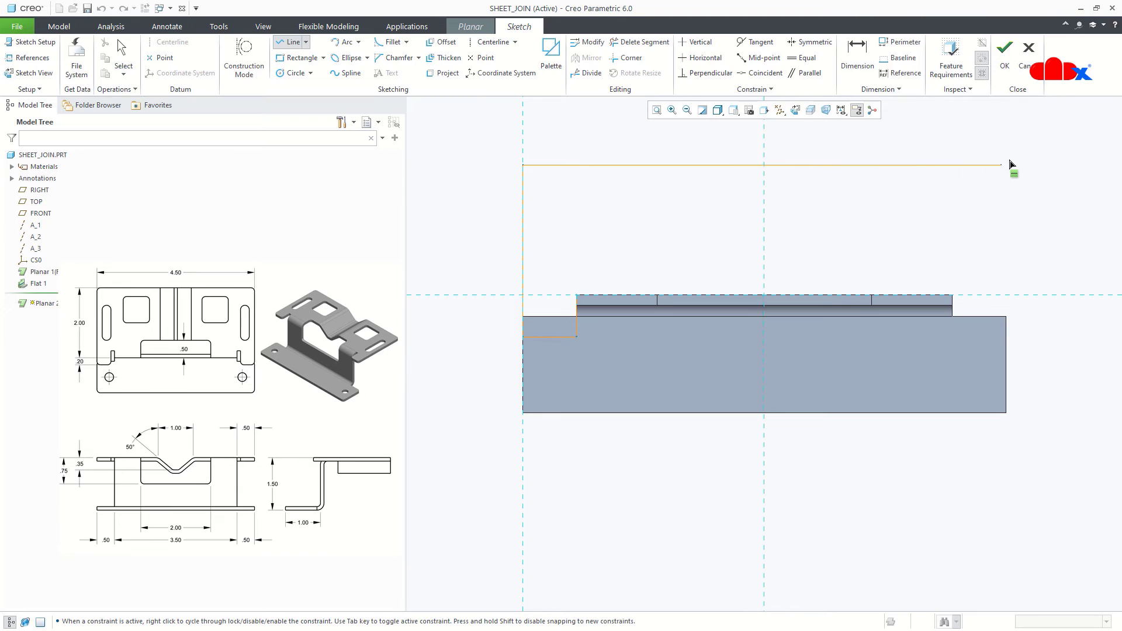
middle_click(1029, 170)
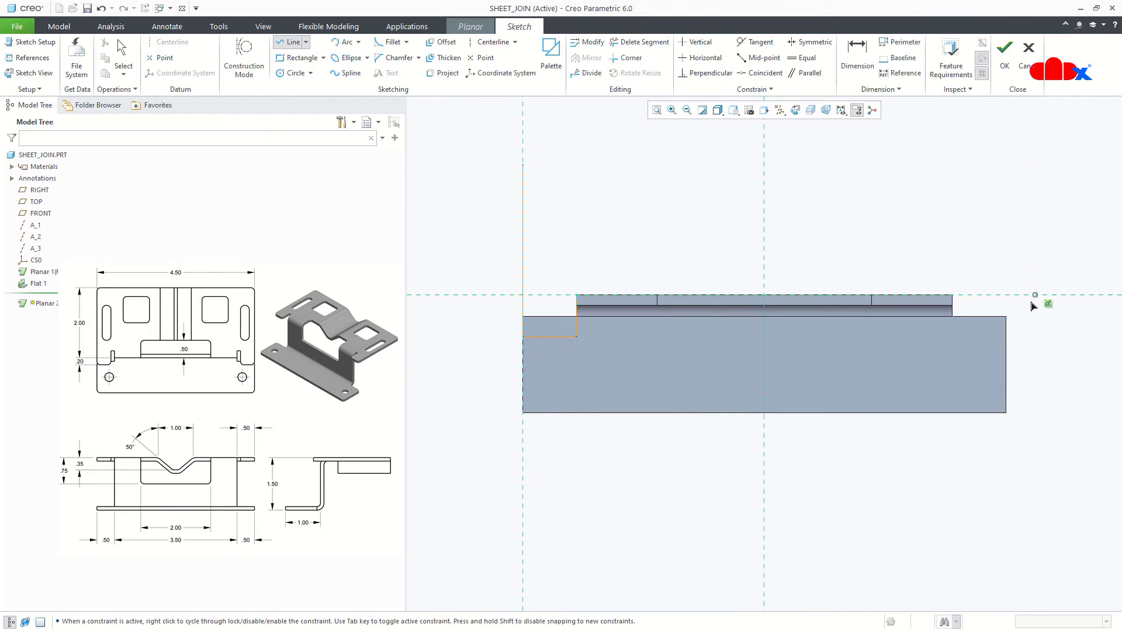
- Sketch the matching right tab and side, and join both sides with a horizontal rear edge, making the outline about 1.60 deep
click(952, 296)
click(953, 338)
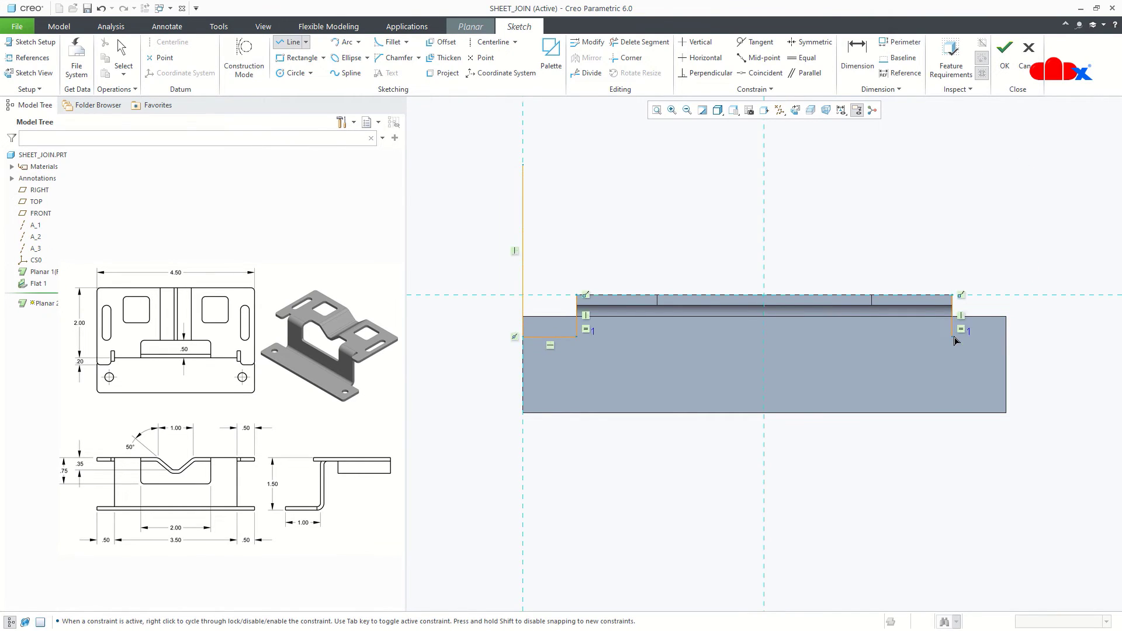
click(1006, 337)
click(1006, 166)
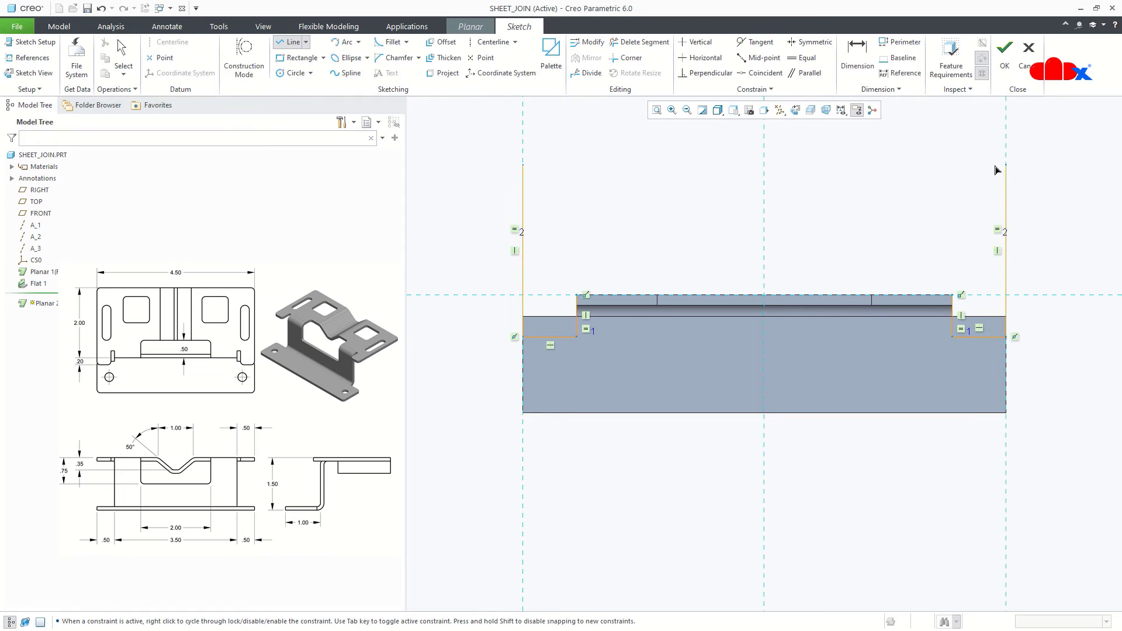
click(524, 166)
middle_click(564, 199)
middle_click(576, 214)
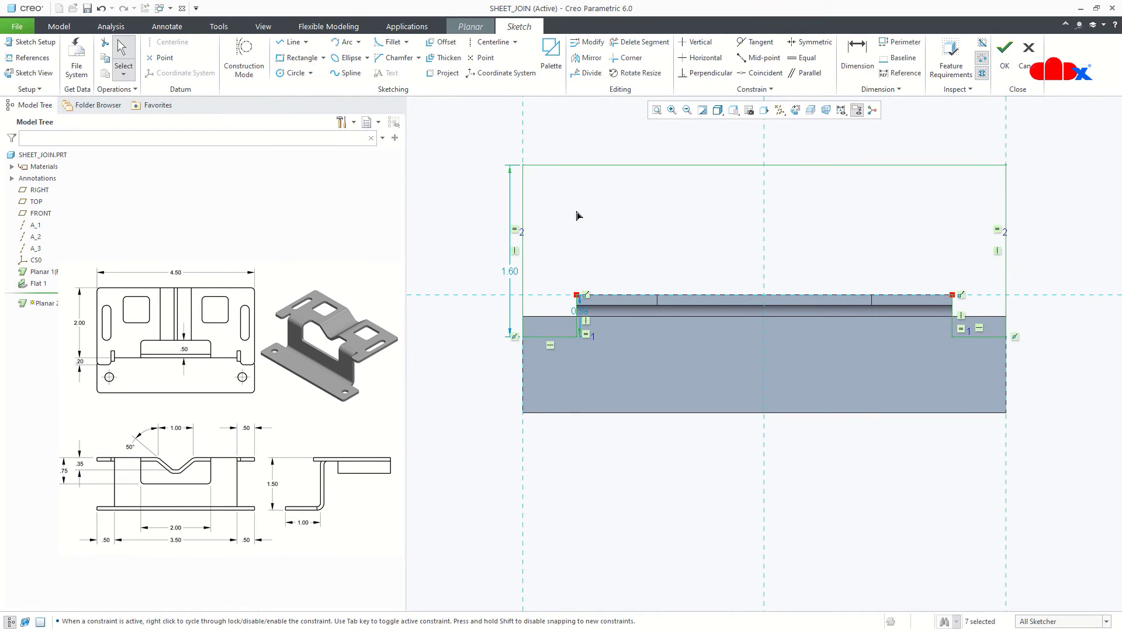
- Set the tabs' forward offset to 0.20 and dimension the outline's rear edge 2.00 from the upright wall's rear edge
double_click(582, 312)
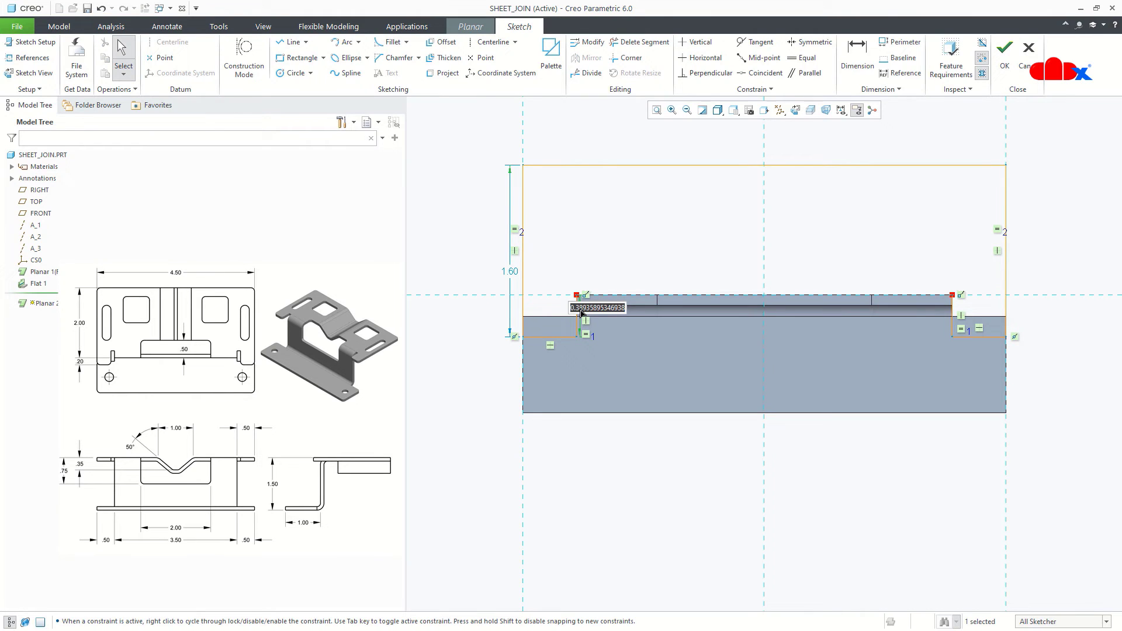
text(.2)
key(Return)
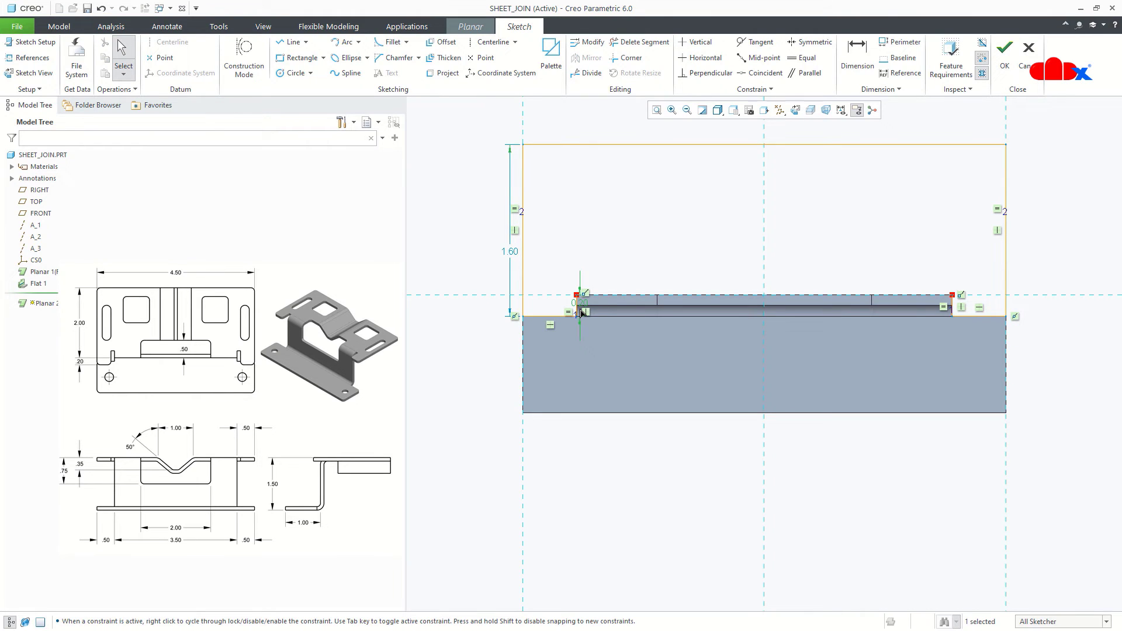
click(854, 79)
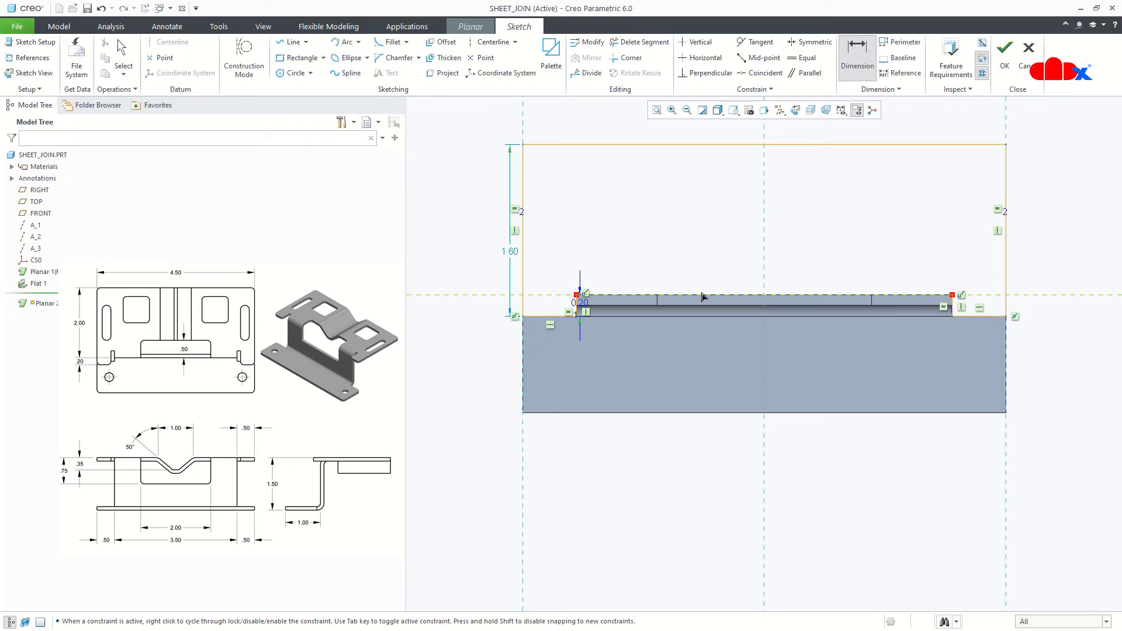
click(722, 151)
middle_click(699, 195)
text(2)
key(Return)
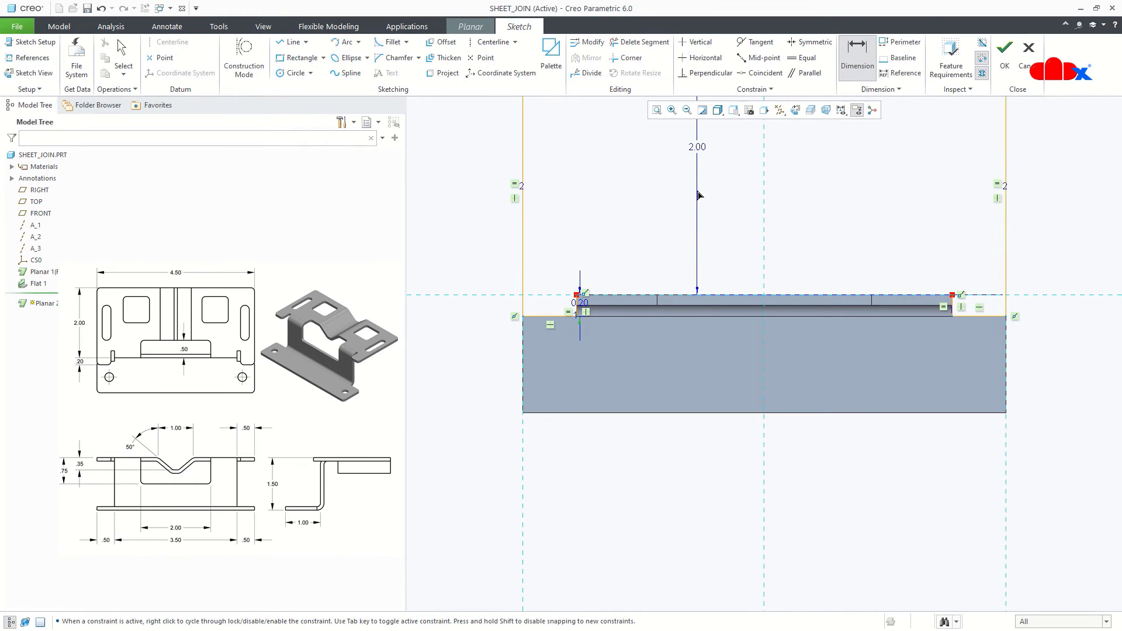
middle_click(719, 386)
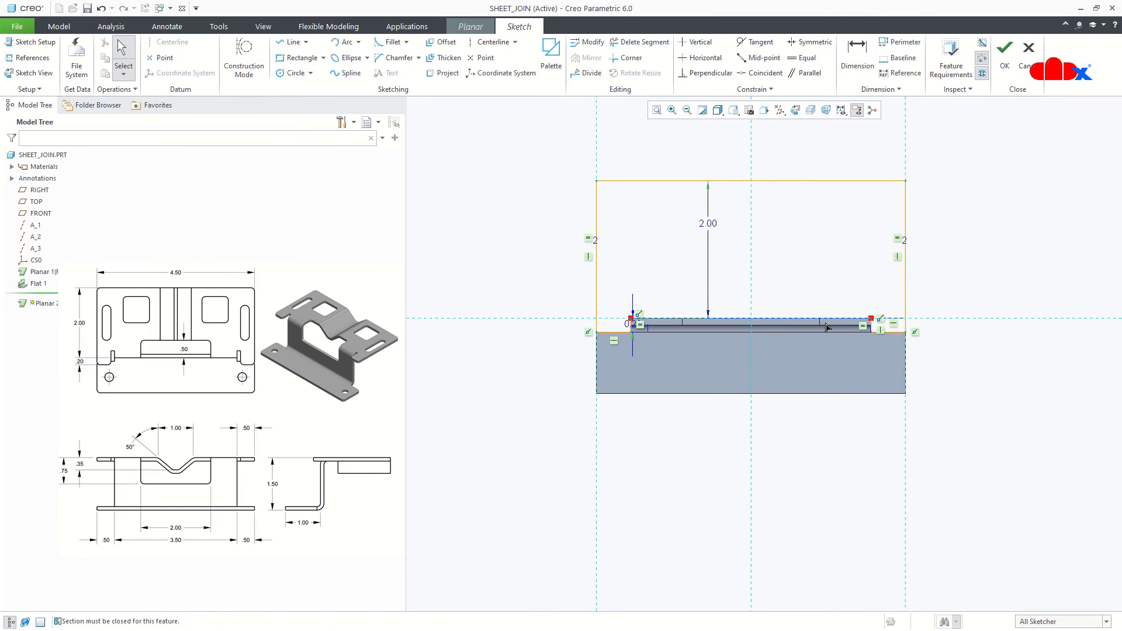
- Sketch a rectangular notch outline about 0.50 deep behind the upright wall's cutout, spanning the full width between its two uprights
middle_drag(830, 328, 854, 345)
key(ctrl+d)
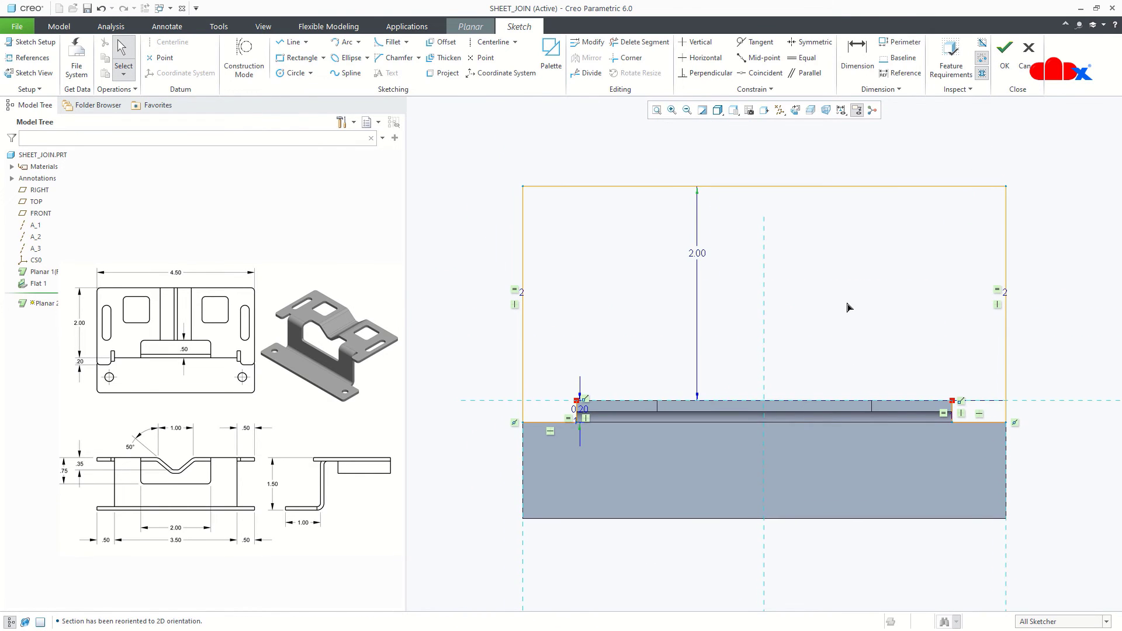
right_click(849, 307)
click(871, 303)
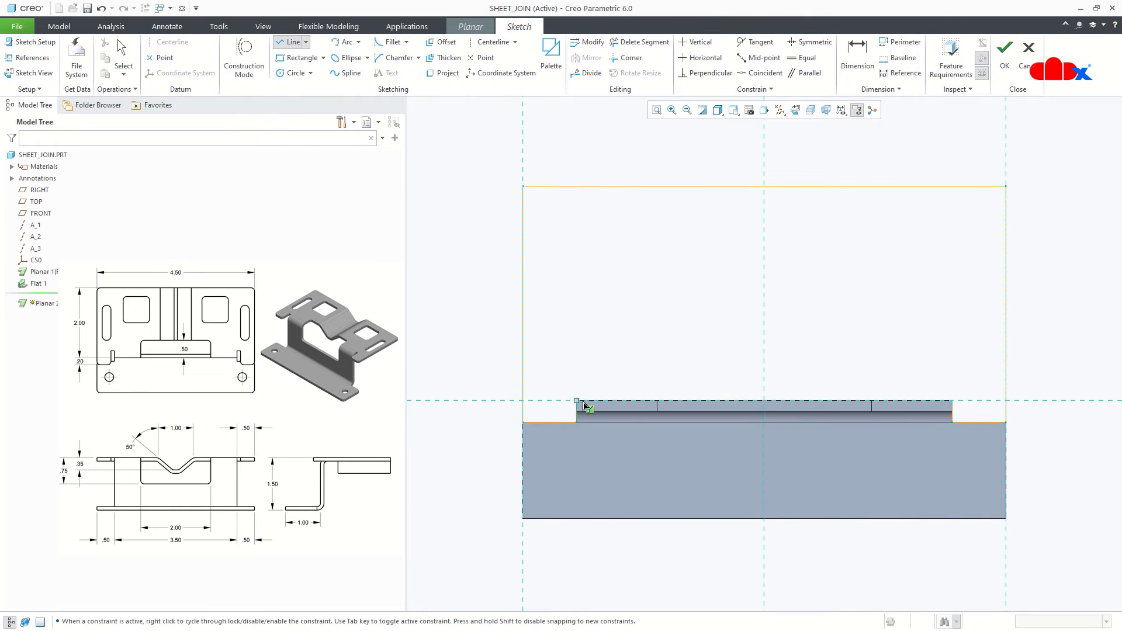
click(658, 401)
click(658, 356)
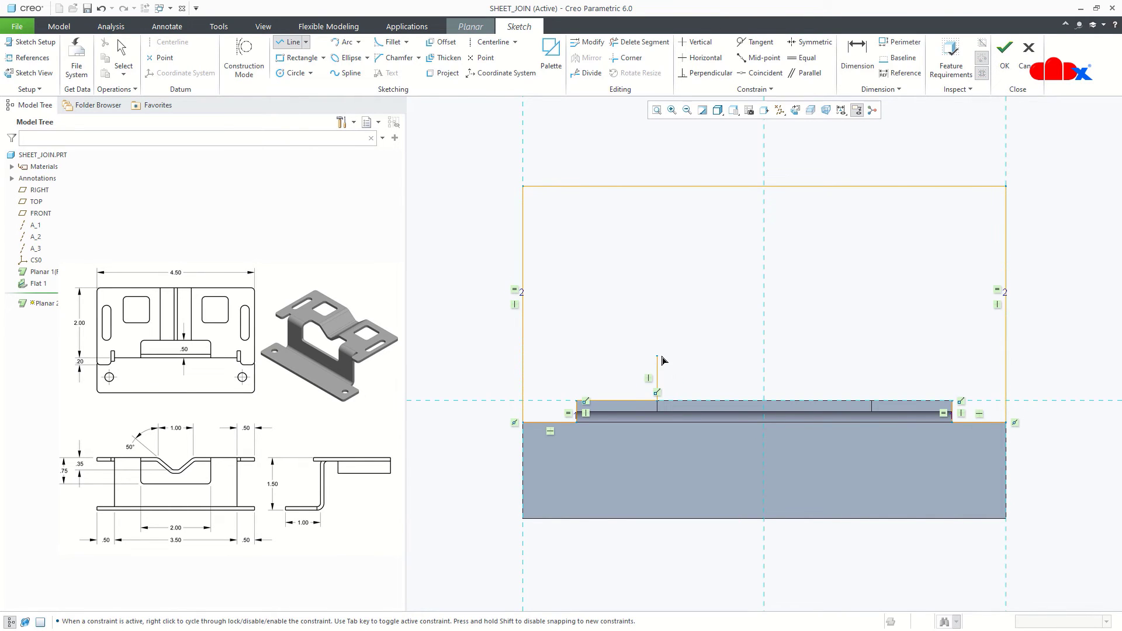
middle_click(877, 363)
click(871, 401)
click(872, 348)
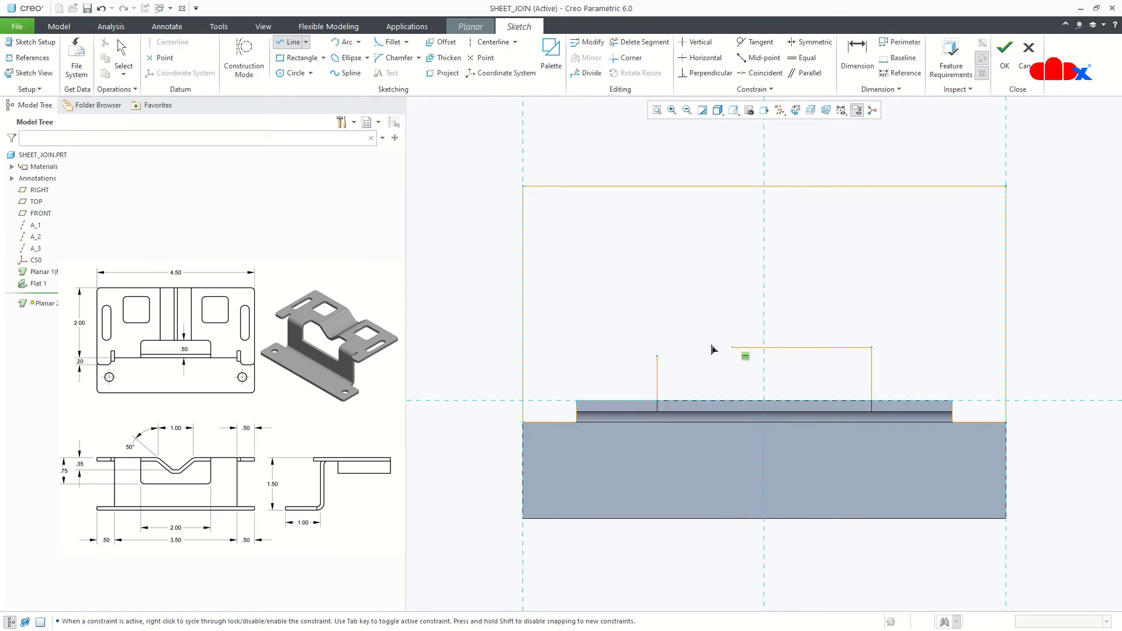
click(659, 348)
middle_click(670, 328)
middle_click(669, 327)
- Trim the notch's left rear corner and close the profile with short lines along the rear top edges of both uprights
click(627, 57)
click(658, 380)
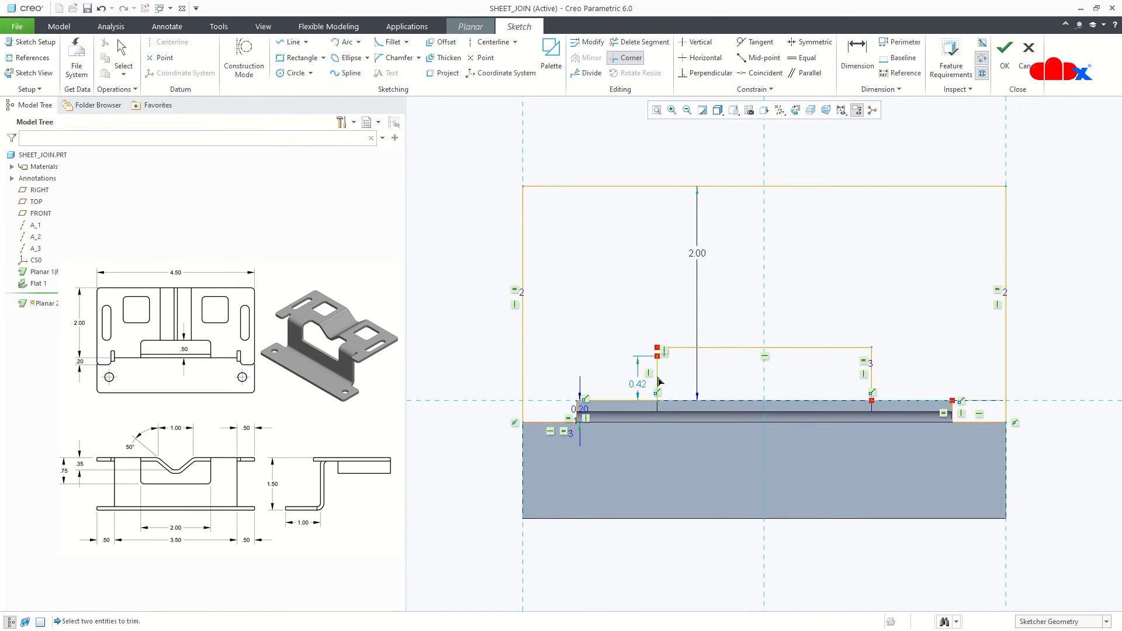
click(689, 349)
middle_click(738, 432)
scroll(738, 431, up, 1)
mouse_move(738, 432)
middle_down()
mouse_move(739, 402)
mouse_move(778, 403)
mouse_move(771, 393)
middle_up()
right_click(774, 357)
click(797, 378)
drag(842, 336, 902, 318)
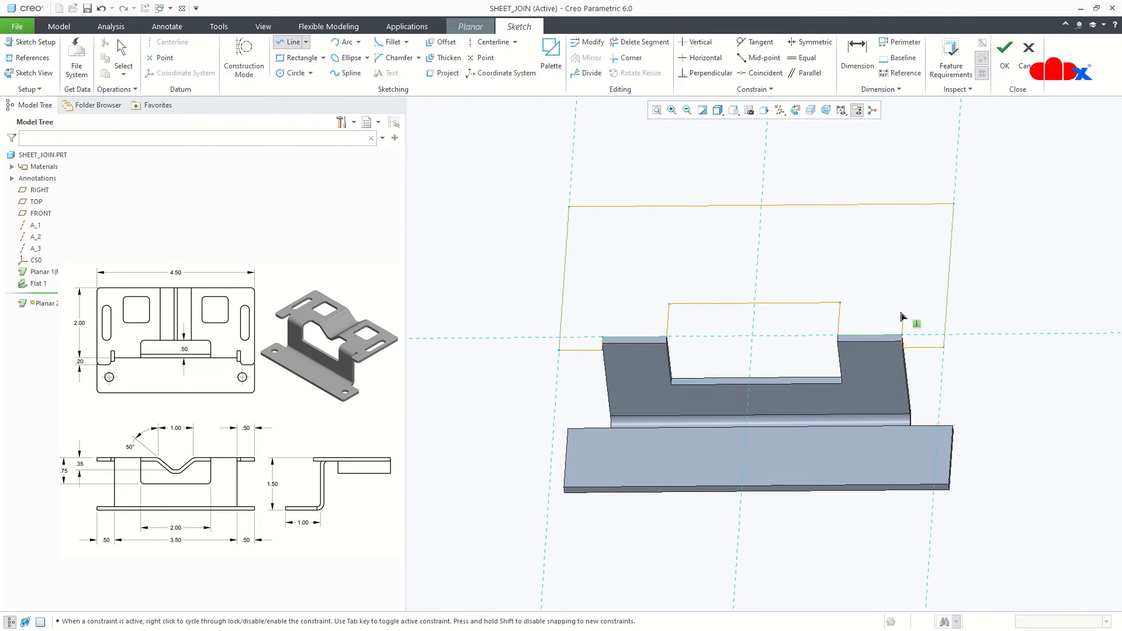
mouse_move(902, 318)
middle_down()
mouse_move(942, 381)
mouse_move(849, 383)
middle_up()
mouse_move(774, 343)
middle_down()
mouse_move(807, 321)
mouse_move(819, 348)
middle_up()
scroll(771, 336, up, 2)
- Delete the equal-length constraint on the notch's side and dimension its rear edge 0.50 from the upright wall's front face
click(851, 315)
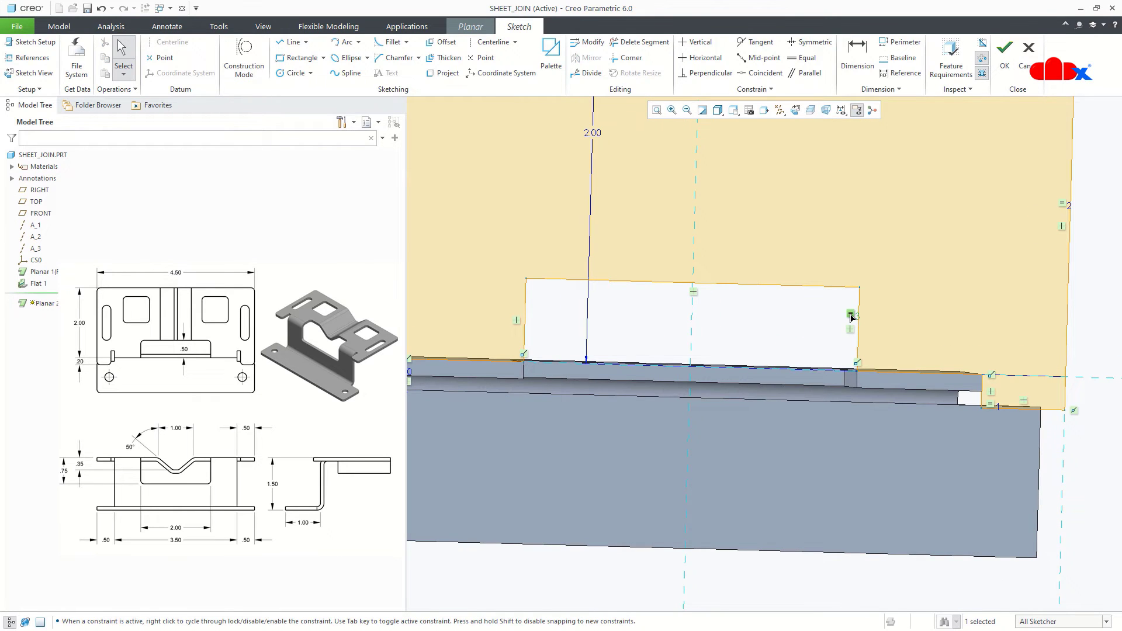
key(Delete)
key(d)
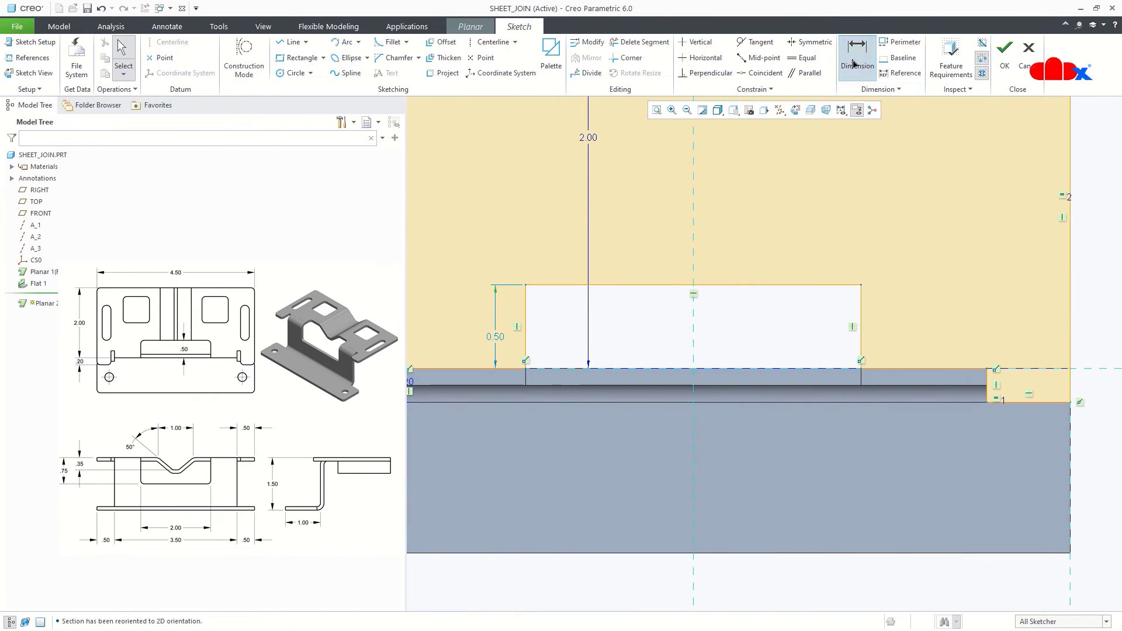
click(760, 390)
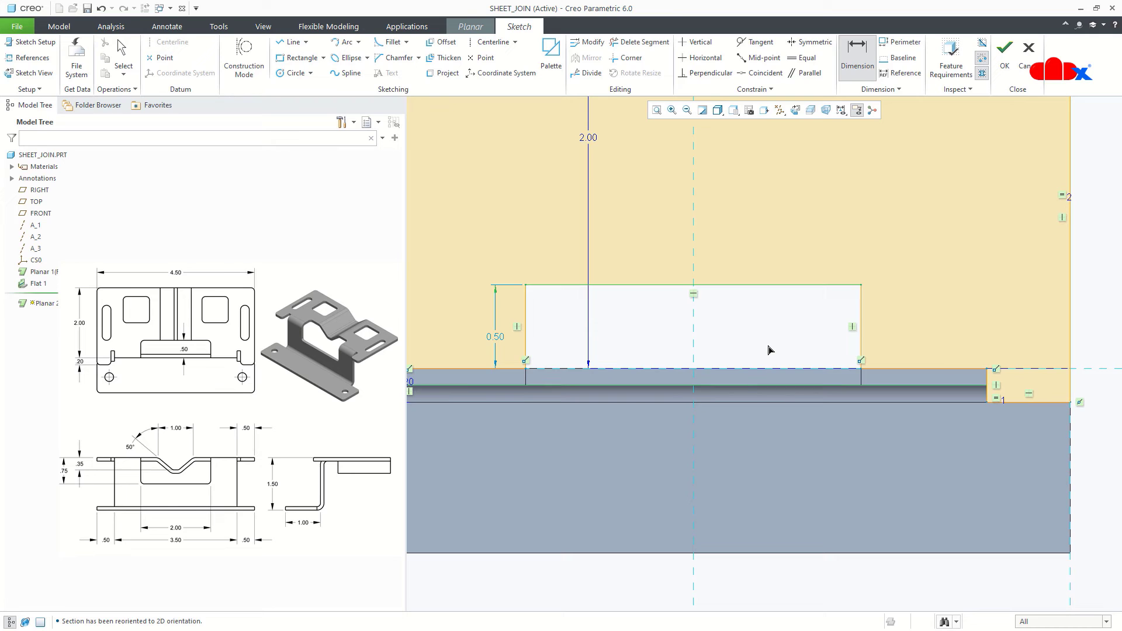
click(768, 286)
middle_click(771, 350)
text(.5)
key(Return)
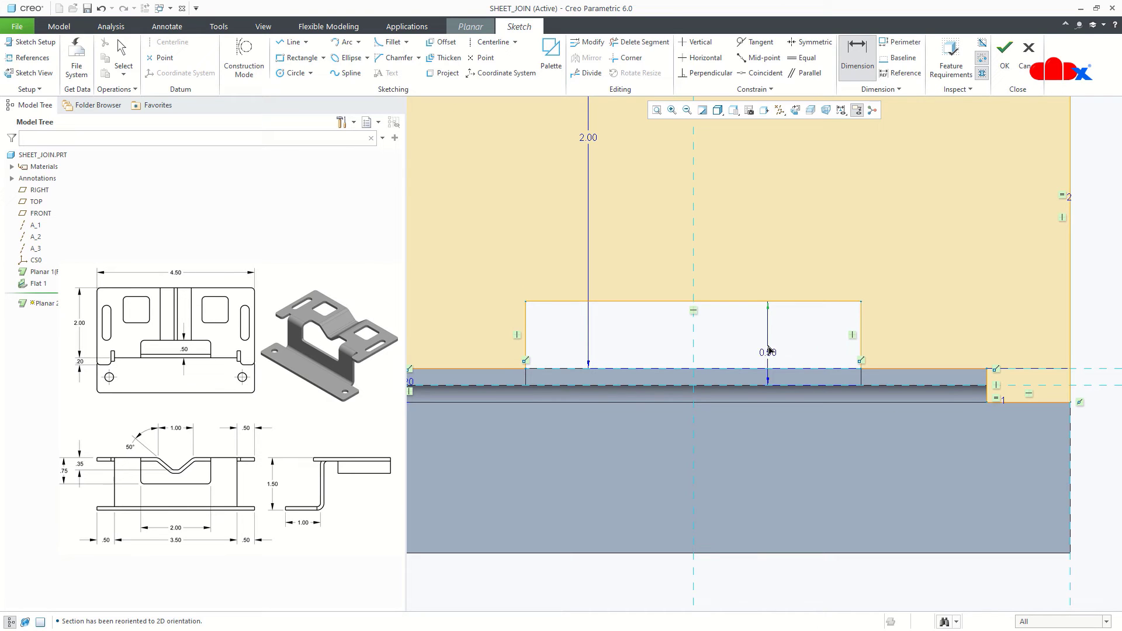
- Finish the sketch, flip the wall's thickness downward so it sits flush with the upright wall's top, and complete the planar wall
click(1005, 56)
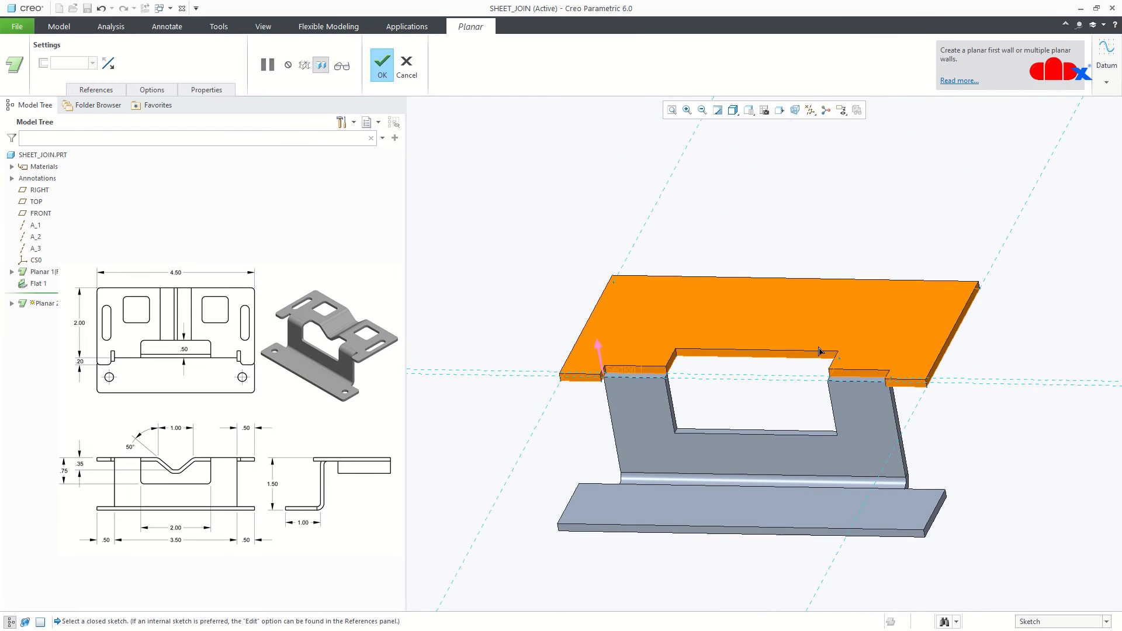
mouse_move(639, 376)
middle_down()
mouse_move(732, 420)
mouse_move(697, 435)
mouse_move(706, 443)
middle_up()
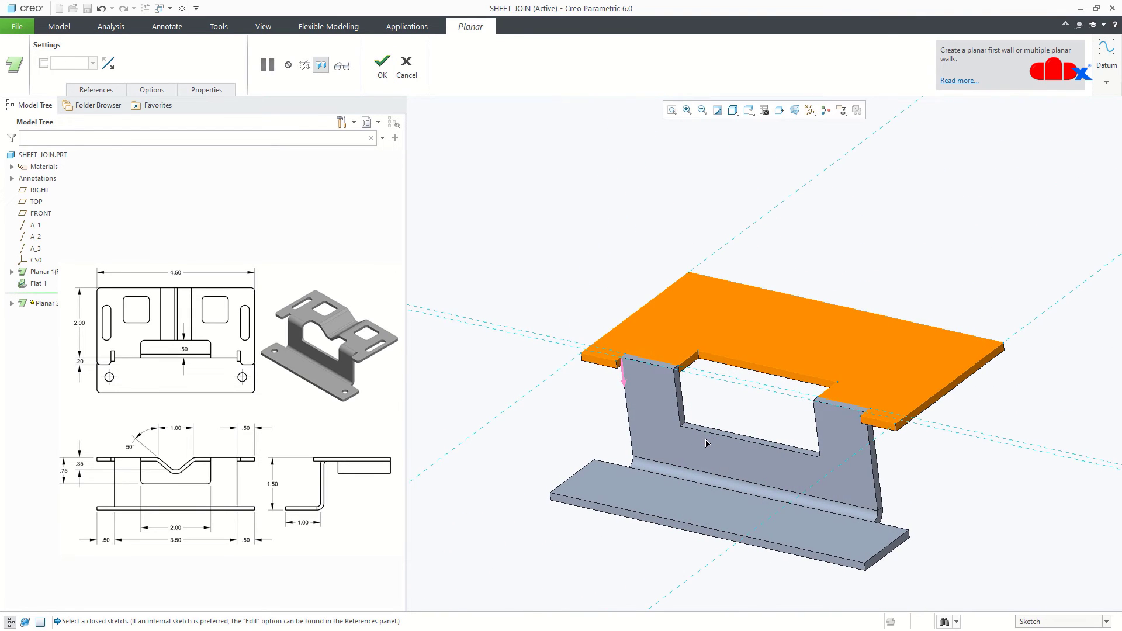
middle_click(735, 406)
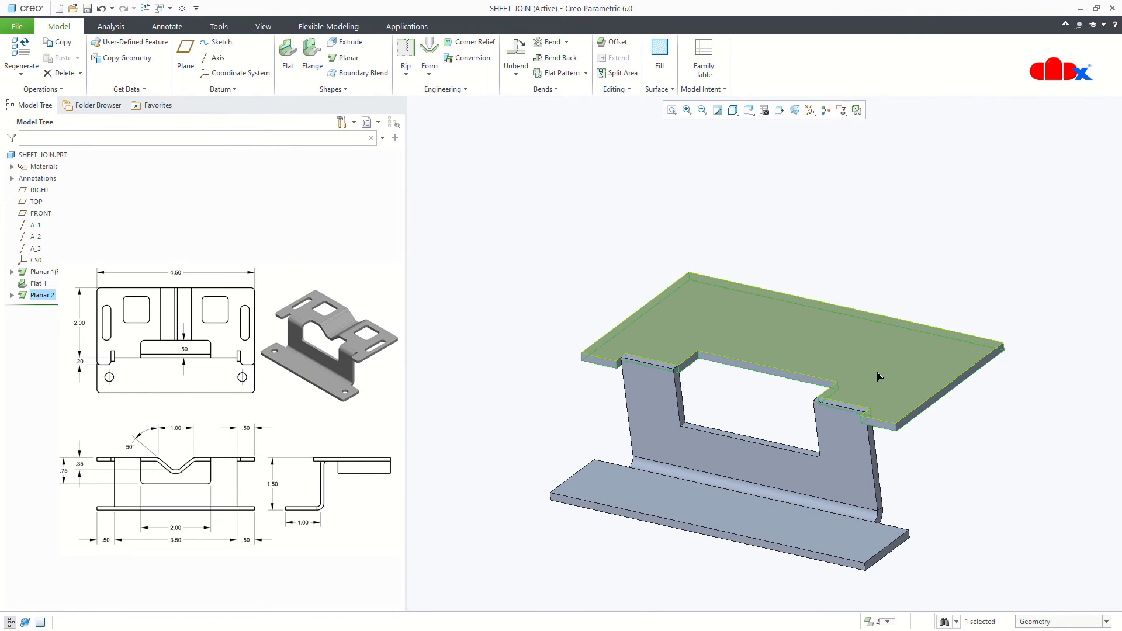
- Check the part's list of distinct pieces
click(888, 623)
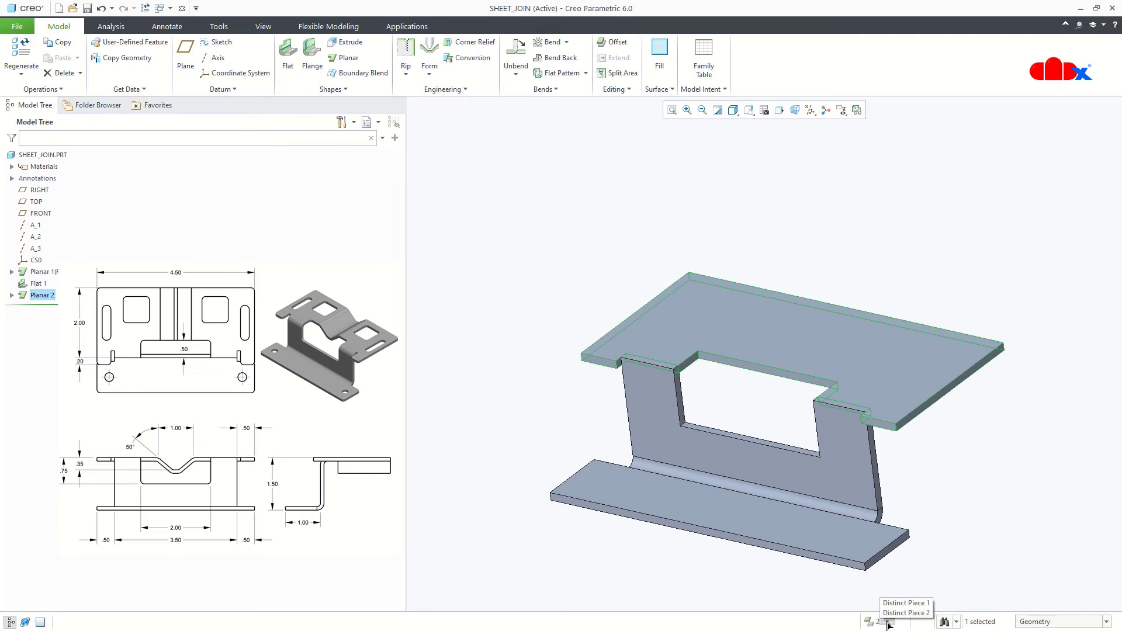
click(951, 541)
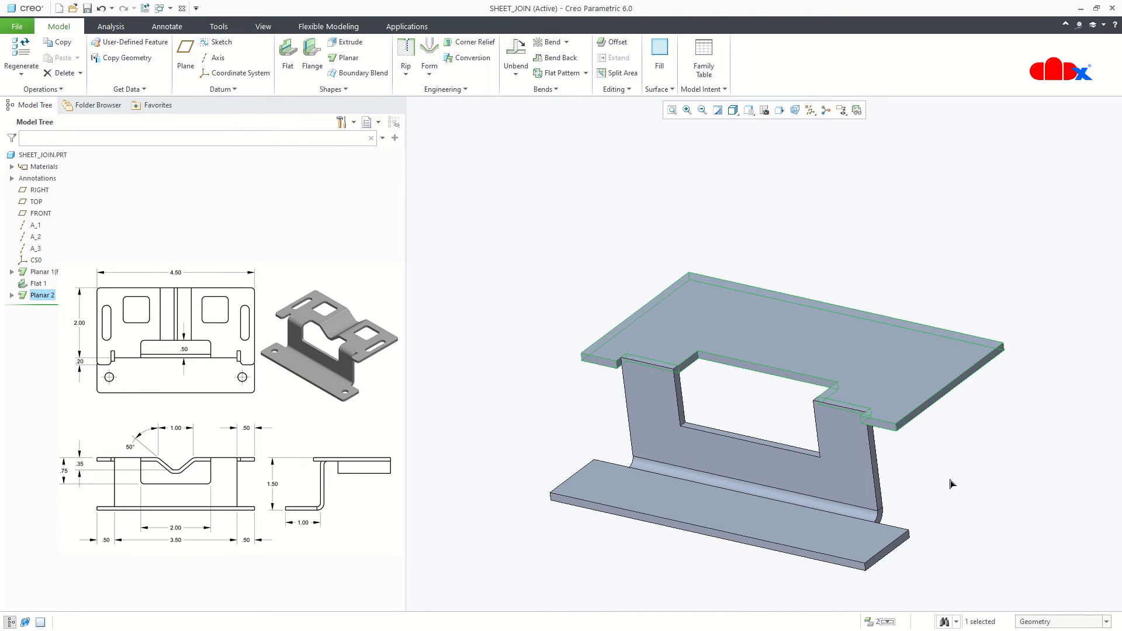
middle_drag(955, 484, 962, 488)
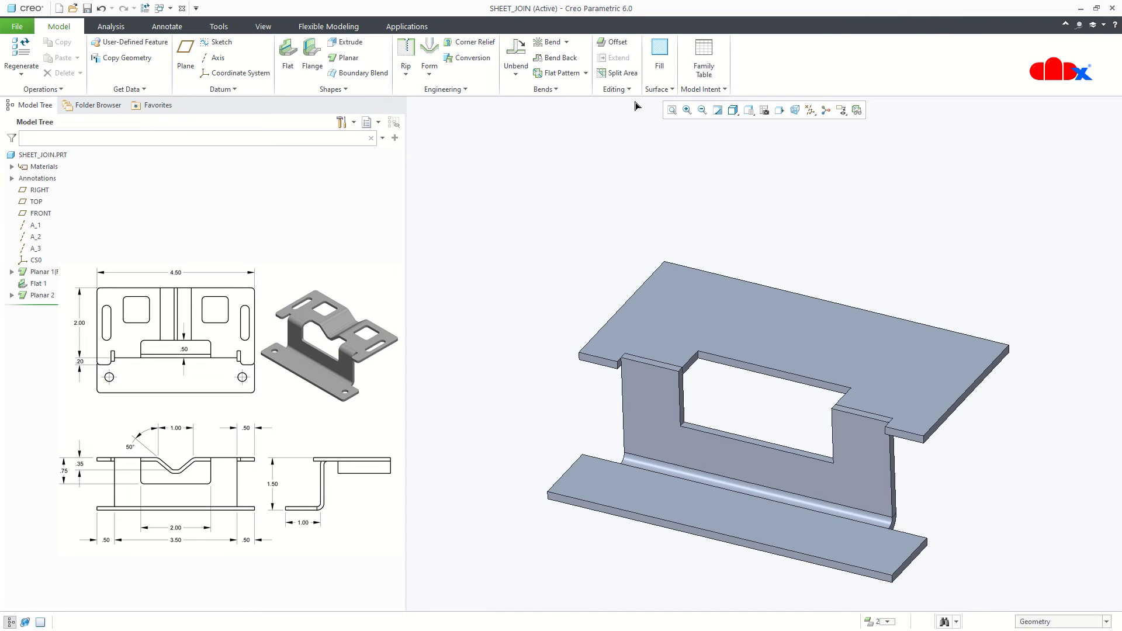
- Start a Join bend between the underside of the top planar wall and the rear face of the upright wall
click(617, 89)
click(624, 117)
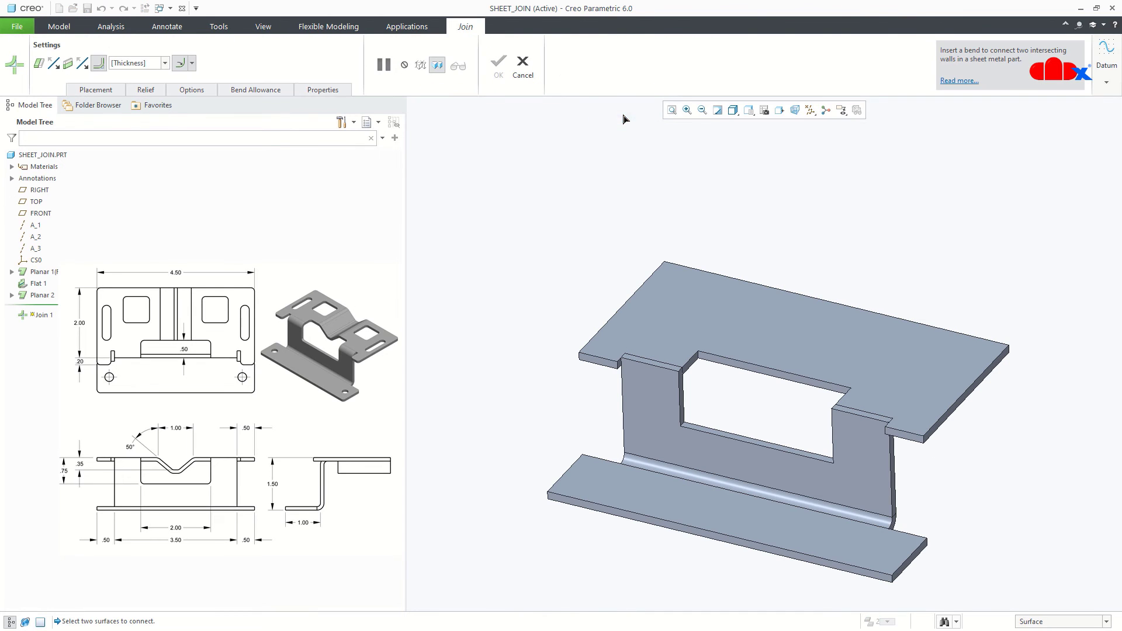
middle_drag(707, 325, 635, 316)
click(636, 316)
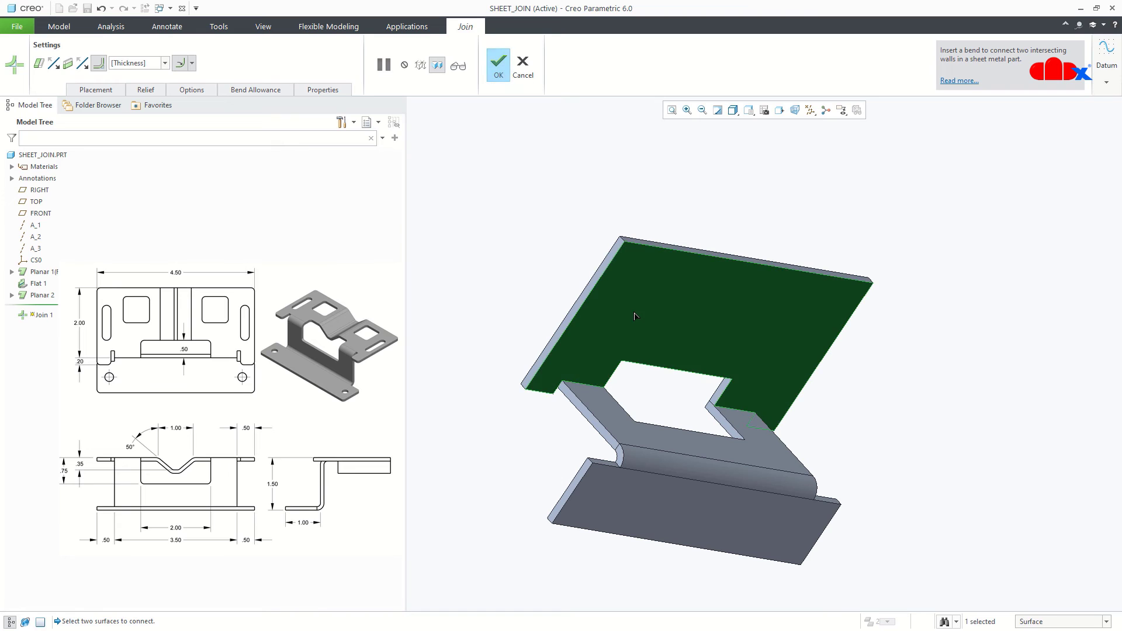
click(602, 412)
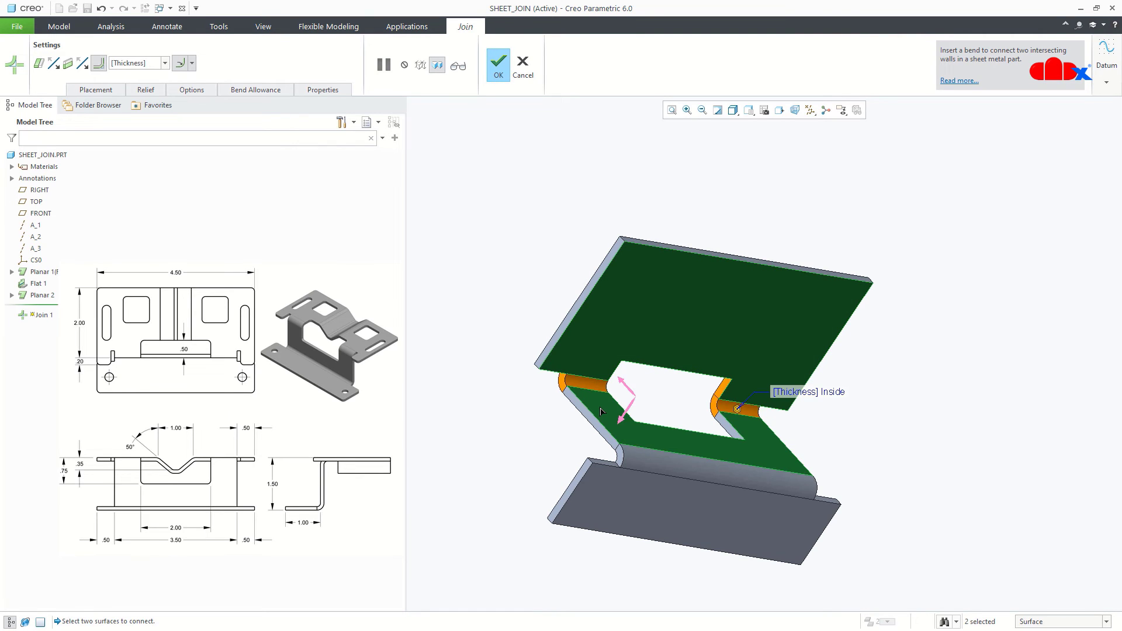
middle_drag(601, 411, 602, 436)
scroll(719, 431, down, 5)
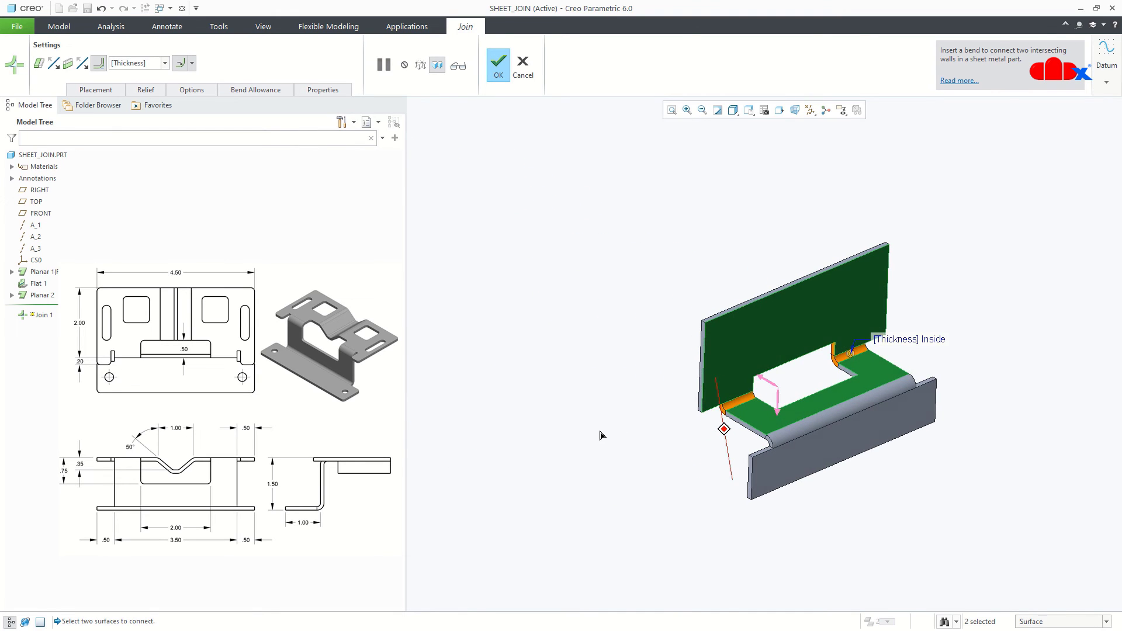
click(461, 67)
click(384, 64)
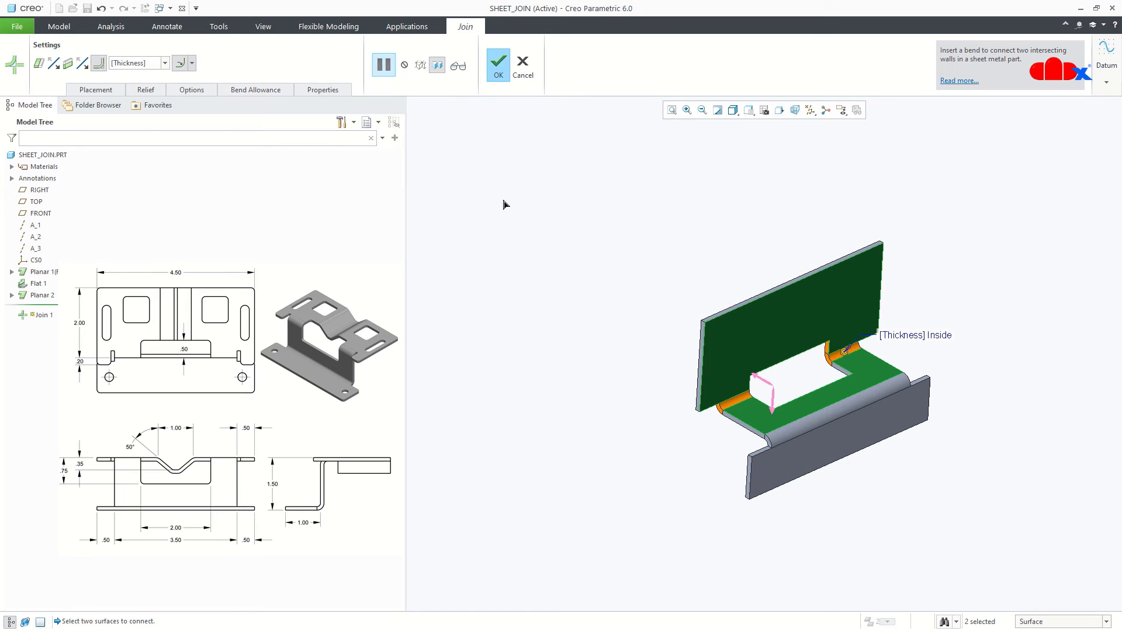
scroll(709, 415, up, 5)
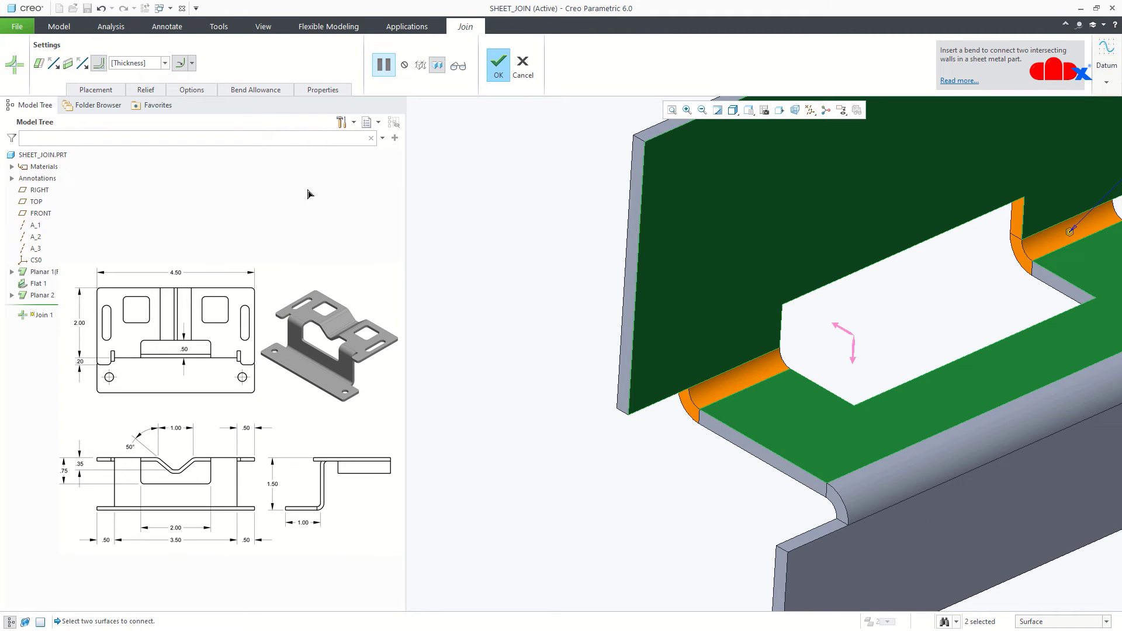
- Trim the join's nonintersecting geometry up to the intersection line instead of up to the bend
click(190, 91)
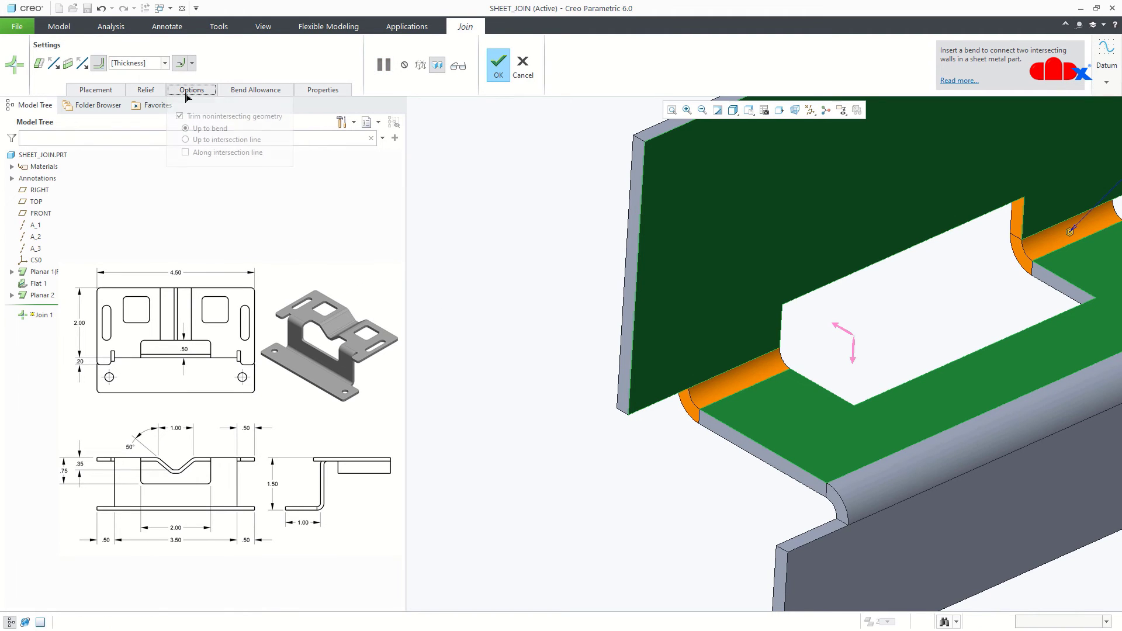
click(205, 141)
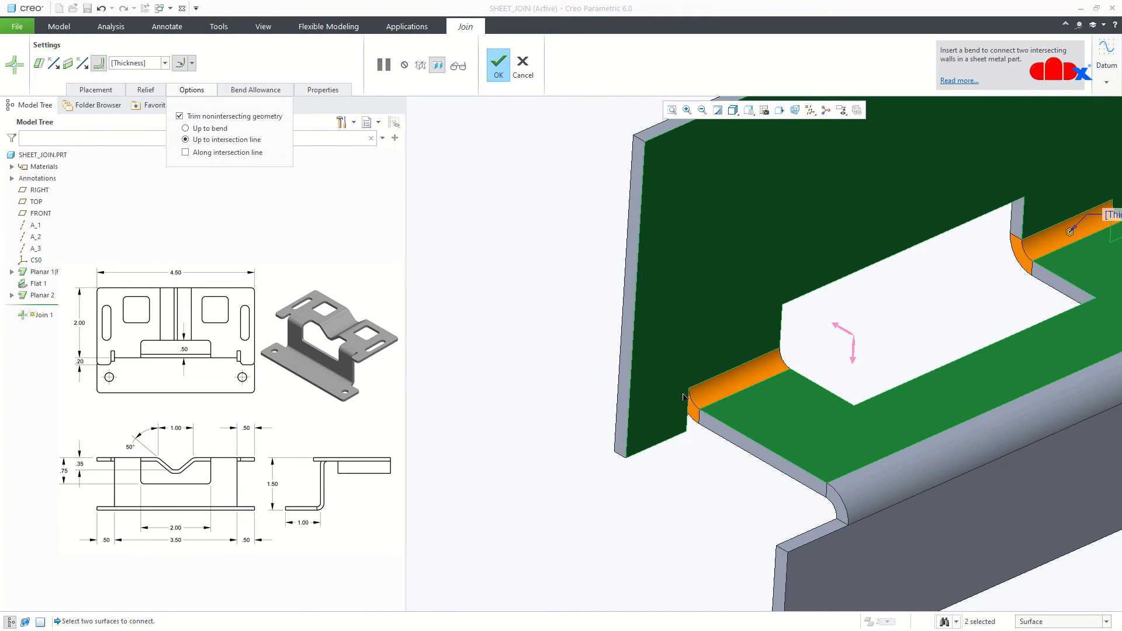
middle_drag(684, 397, 695, 401)
scroll(690, 416, down, 3)
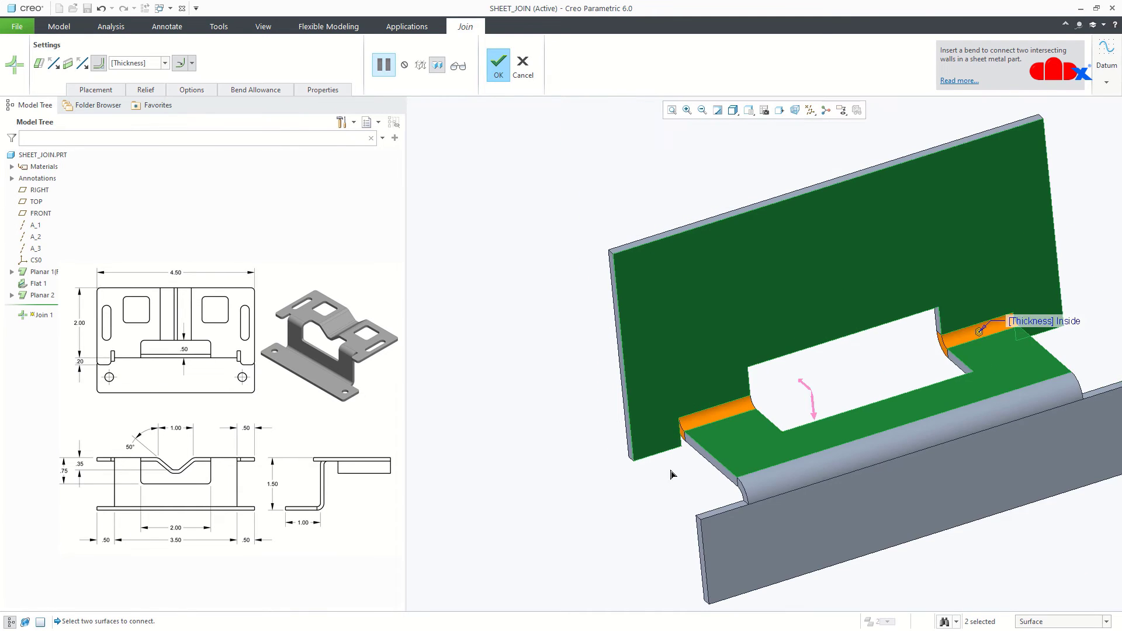
middle_drag(672, 472, 689, 454)
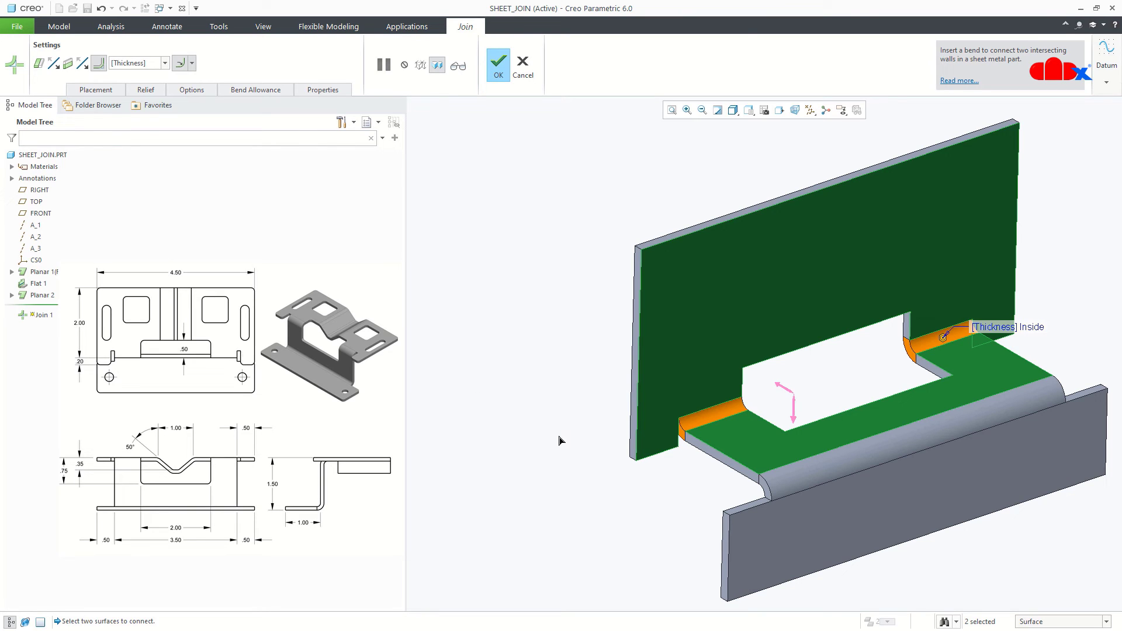
- Give the join an Obround bend relief, complete it and return to the default view
click(151, 93)
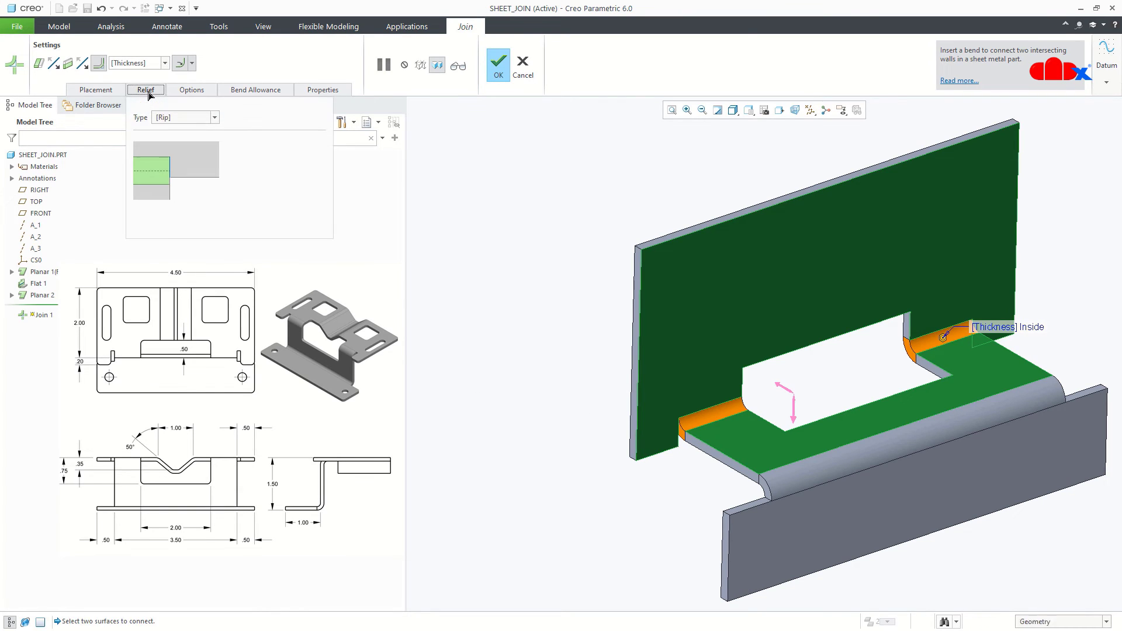
click(187, 119)
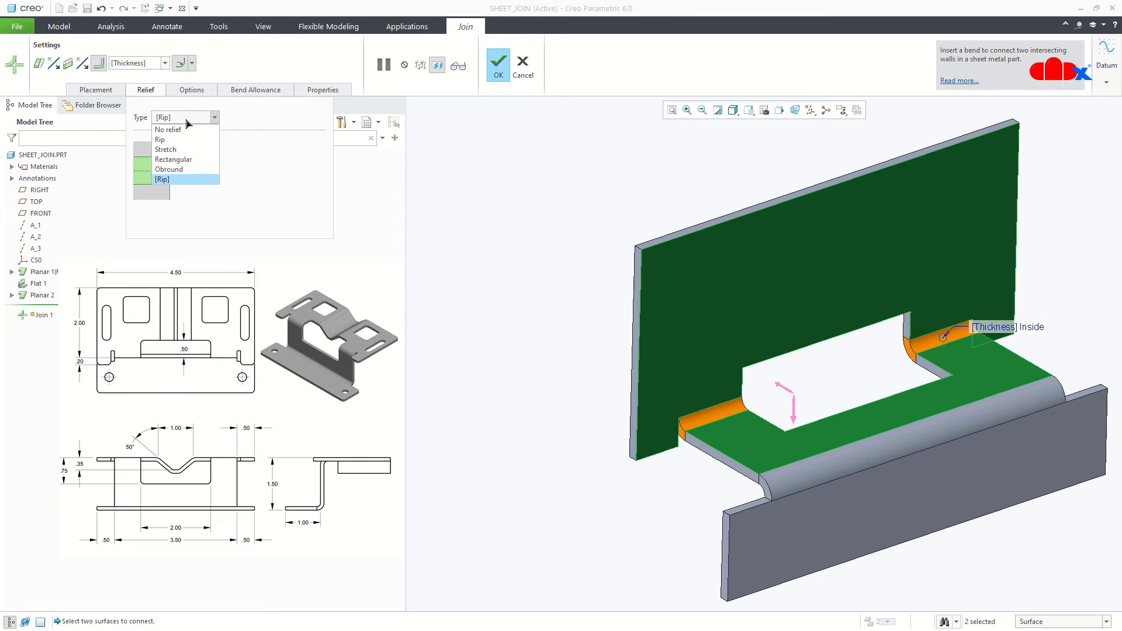
click(180, 171)
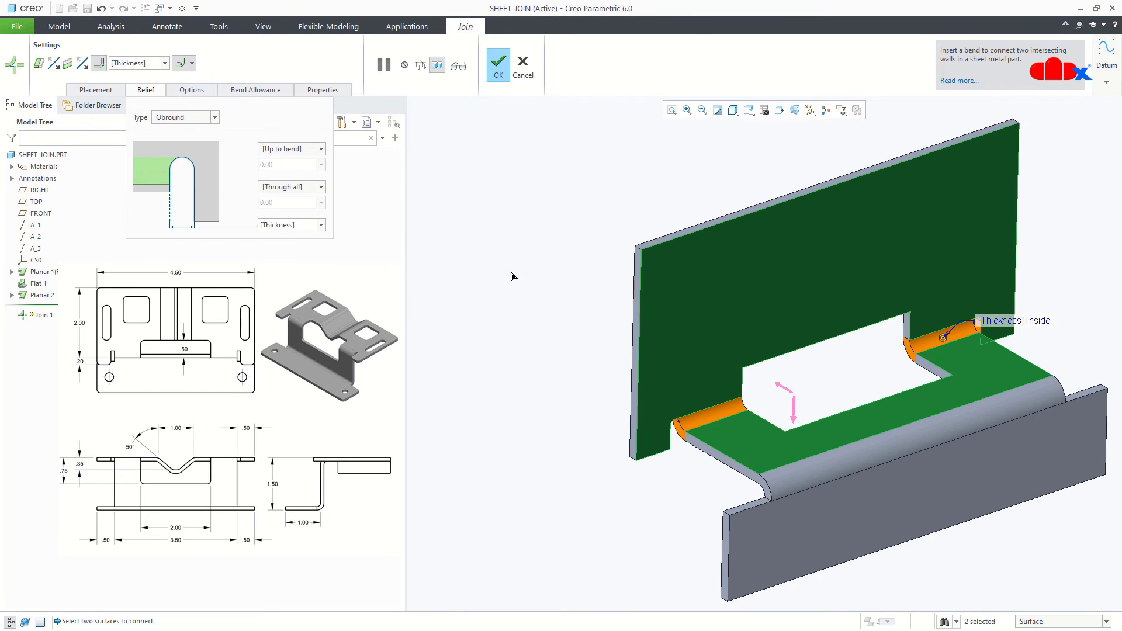
middle_drag(513, 275, 483, 263)
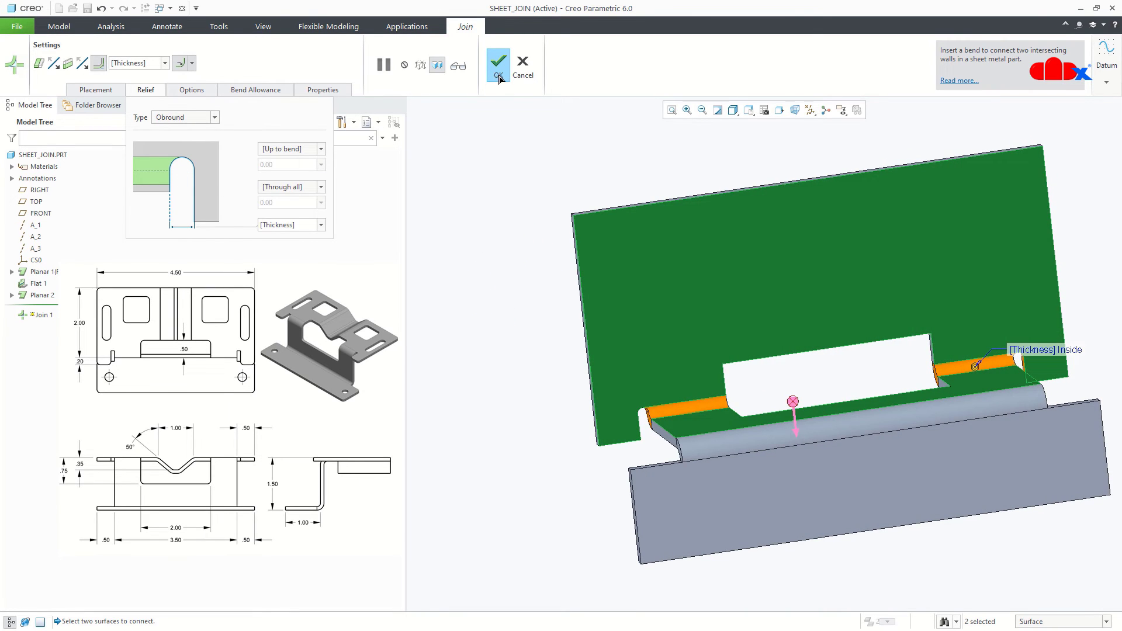
click(499, 65)
key(ctrl+d)
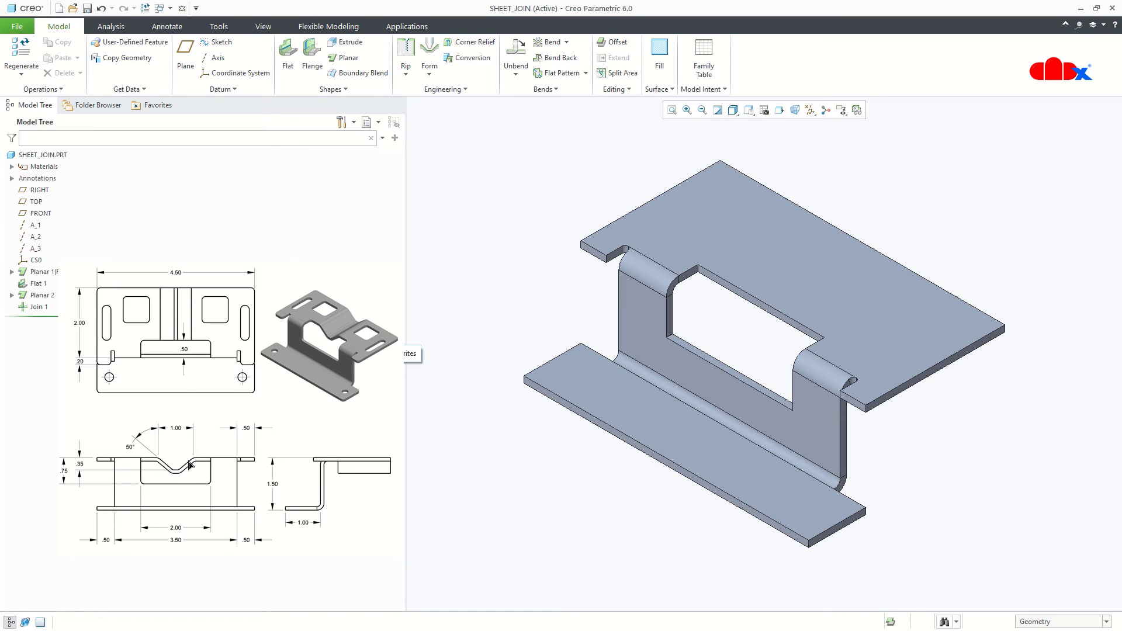
- Start a sketched form on the top wall and sketch a rectangle about 1.05 by 2.48 from the notch past the rear edge
click(429, 73)
click(458, 114)
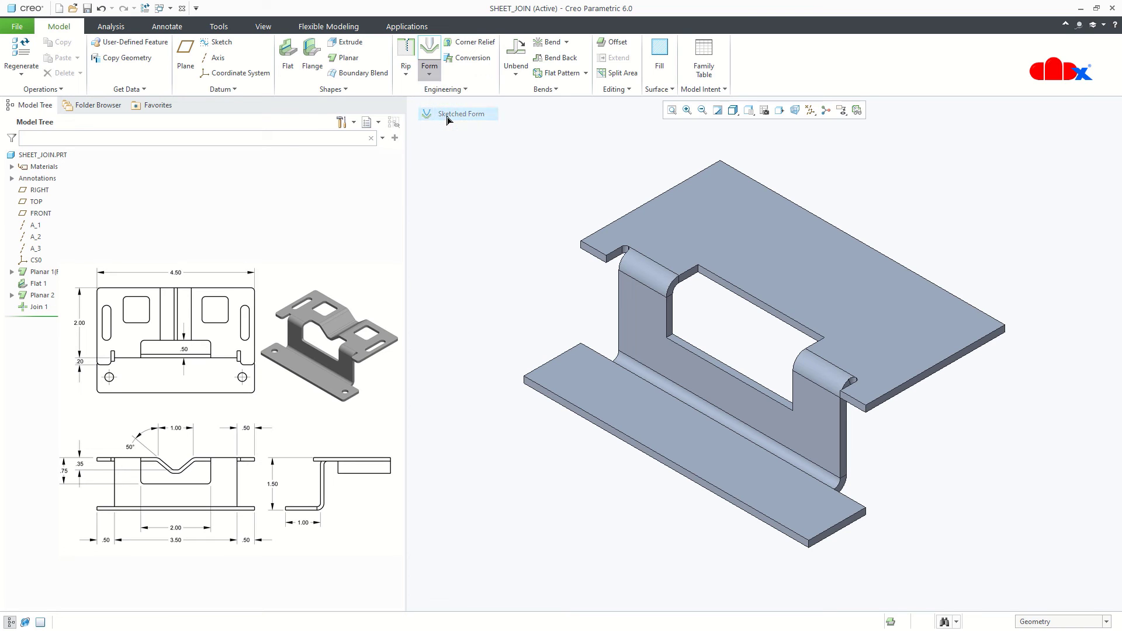
click(742, 252)
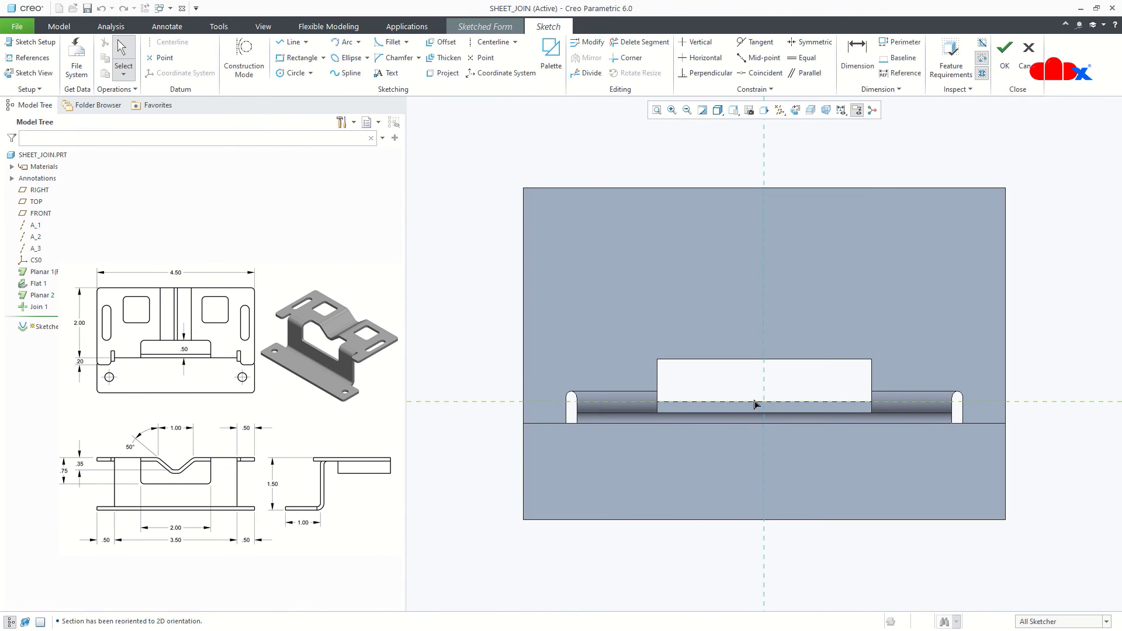
scroll(752, 403, down, 2)
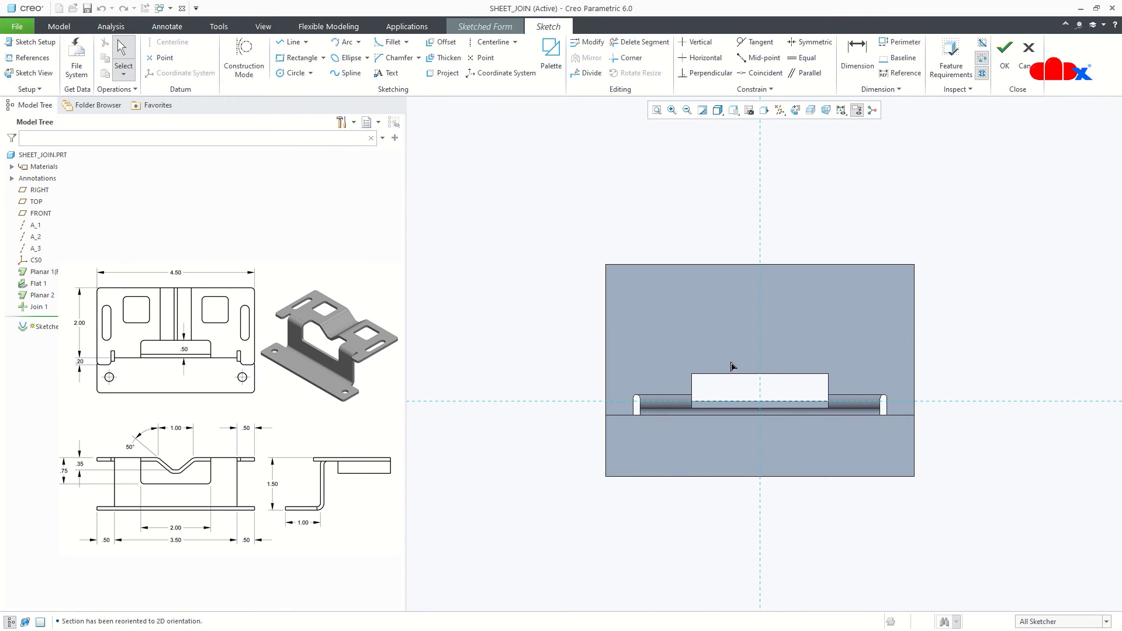
click(298, 57)
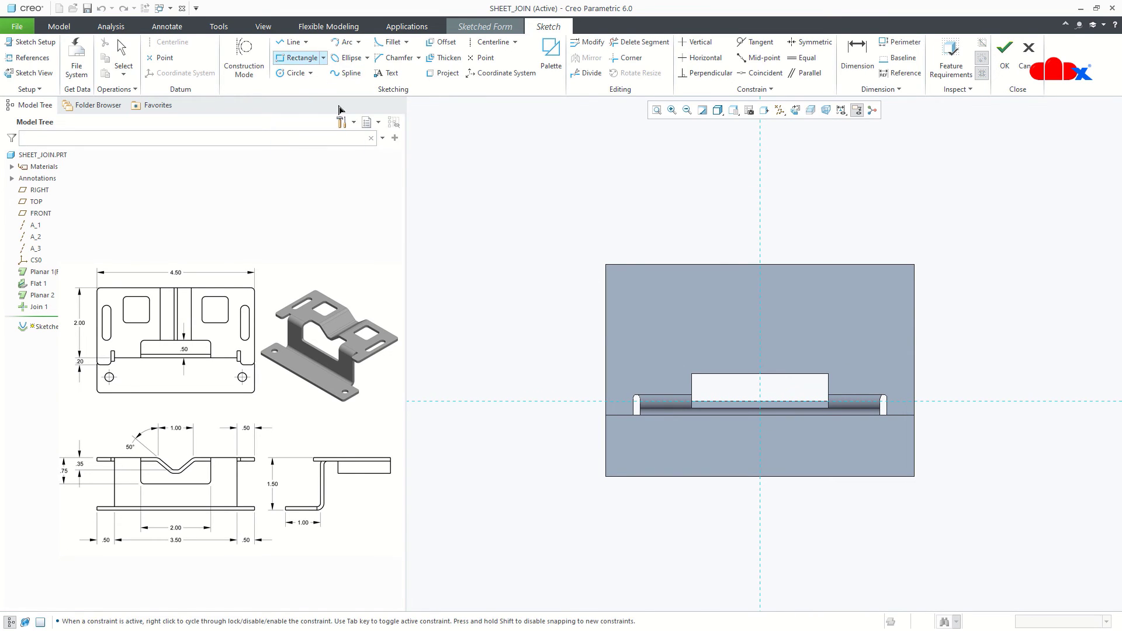
click(728, 402)
click(800, 232)
middle_click(817, 235)
- Add a vertical centerline through the part's middle and make the rectangle's upper corners symmetric about it
click(499, 46)
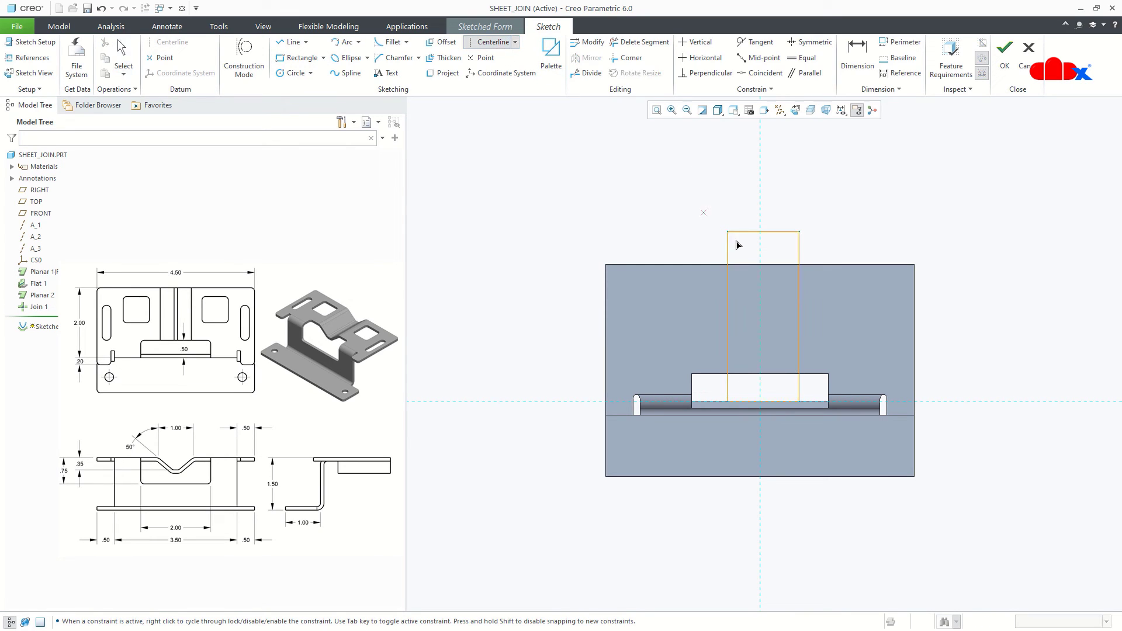
middle_click(770, 257)
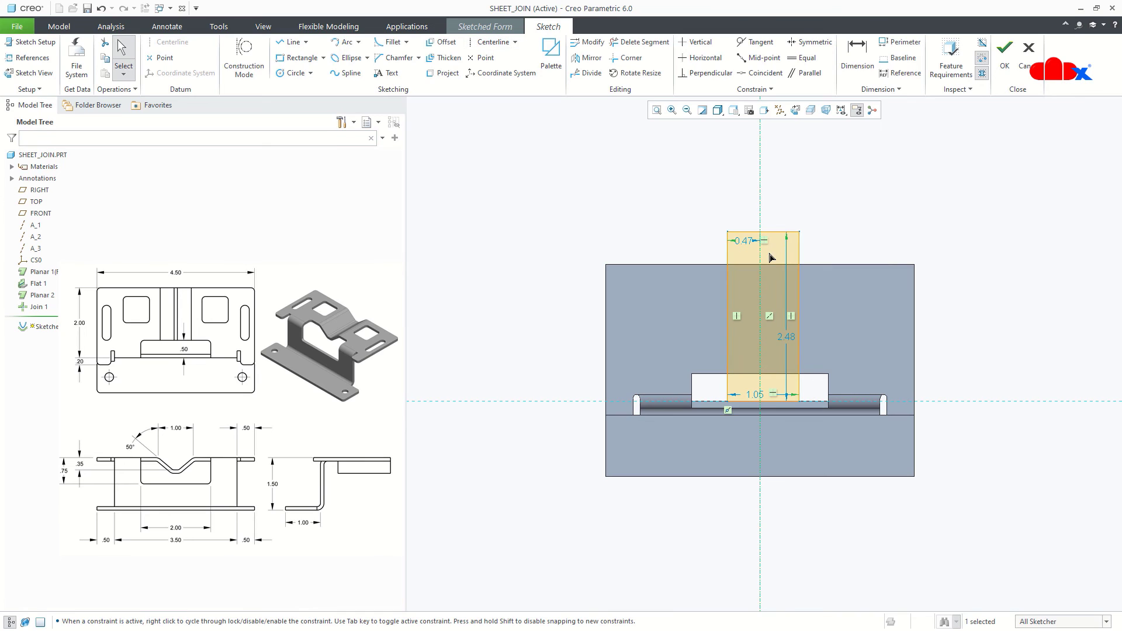
click(809, 42)
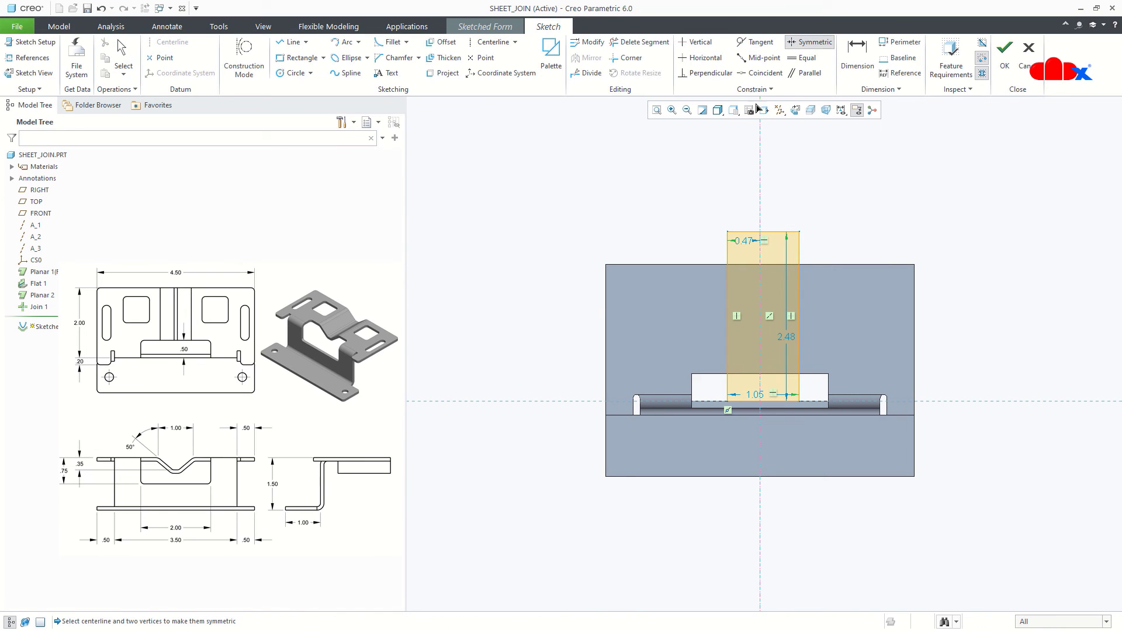
click(727, 232)
click(800, 232)
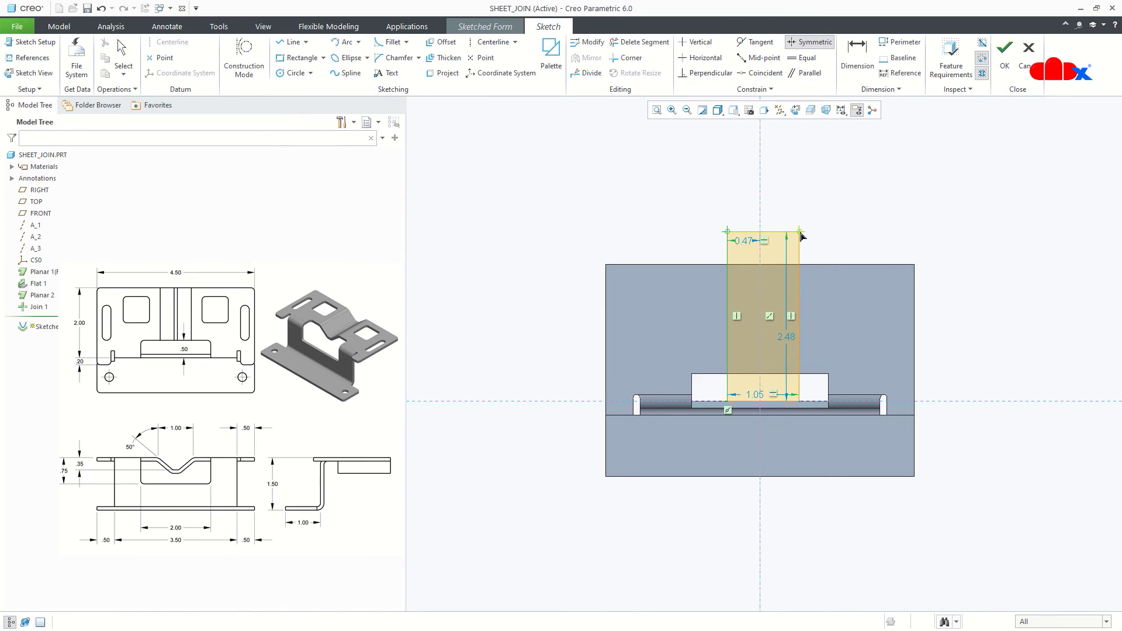
click(760, 213)
middle_click(842, 231)
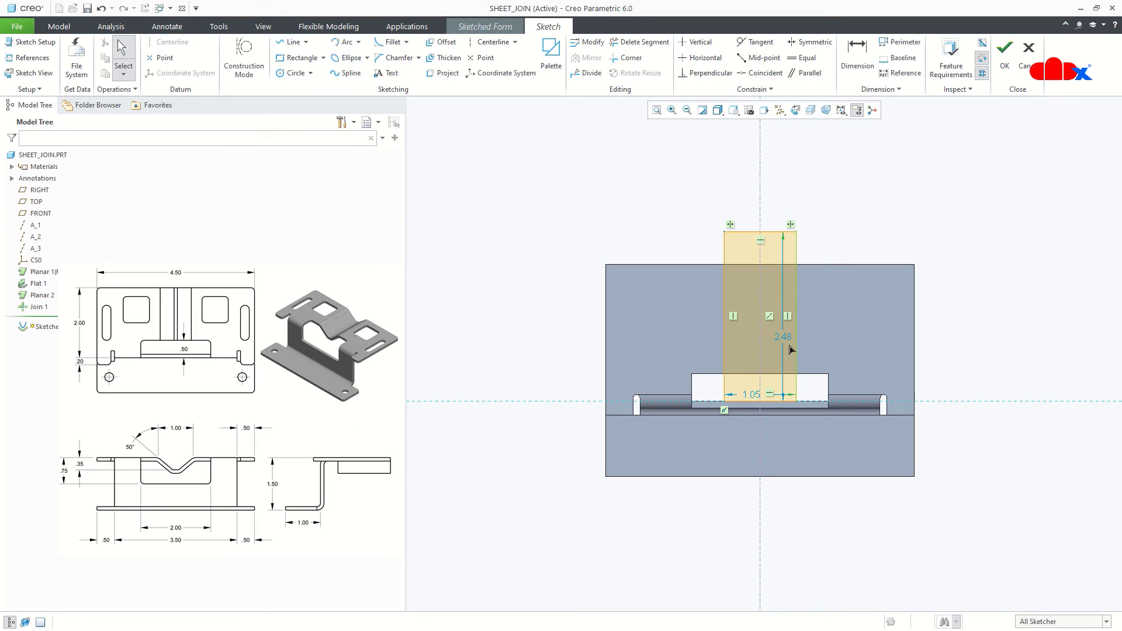
- Set the form rectangle's width to 1 and its height to 2.5, and finish the sketch
double_click(757, 396)
text(1)
key(Return)
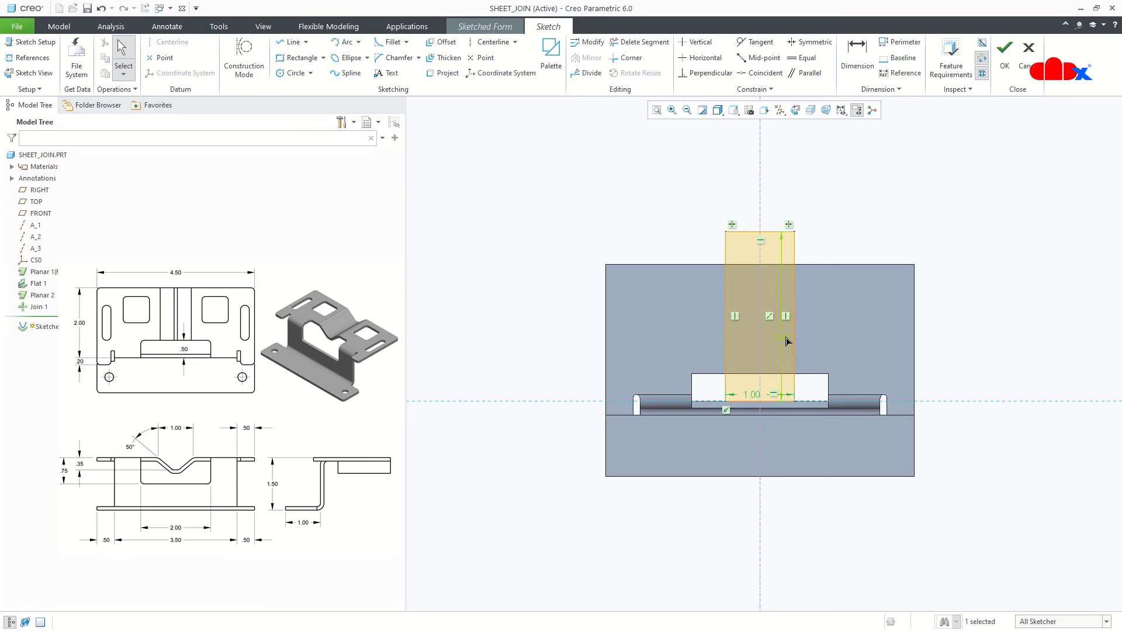
double_click(788, 344)
text(2.5)
key(Return)
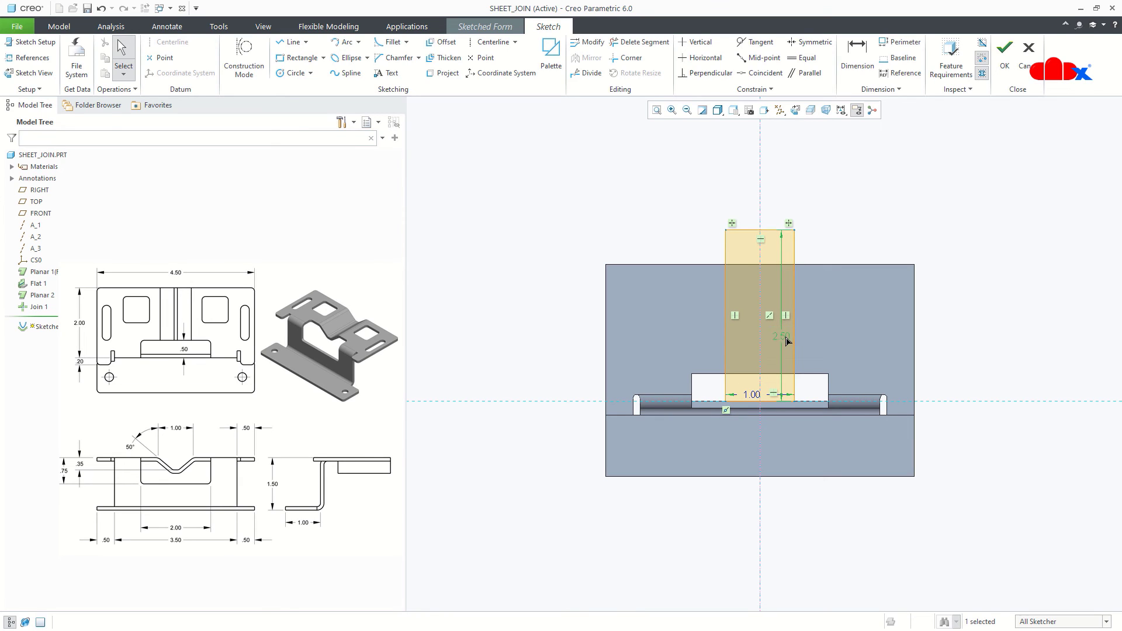
click(819, 392)
click(1006, 51)
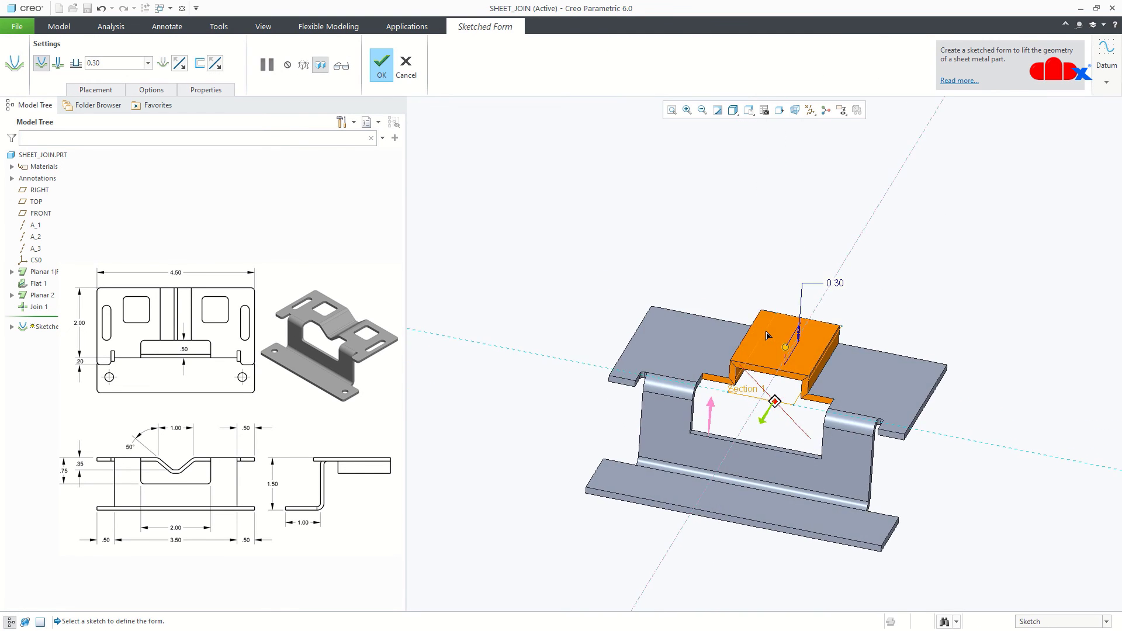
- Flip the form so it is punched downward and add a 50° taper to its side walls
click(711, 410)
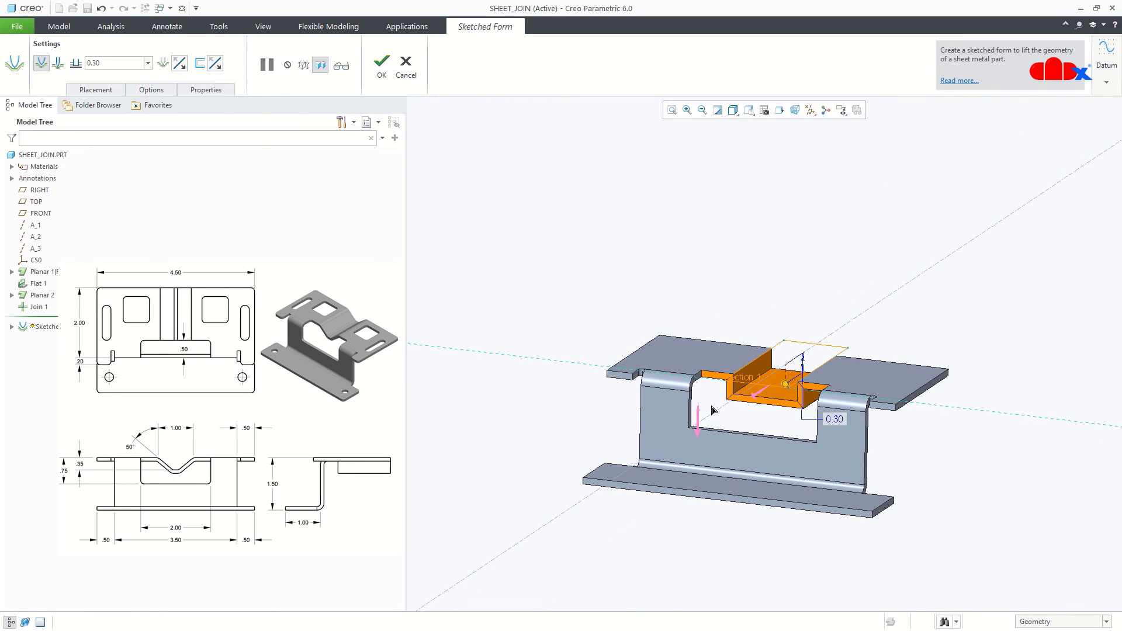
click(143, 90)
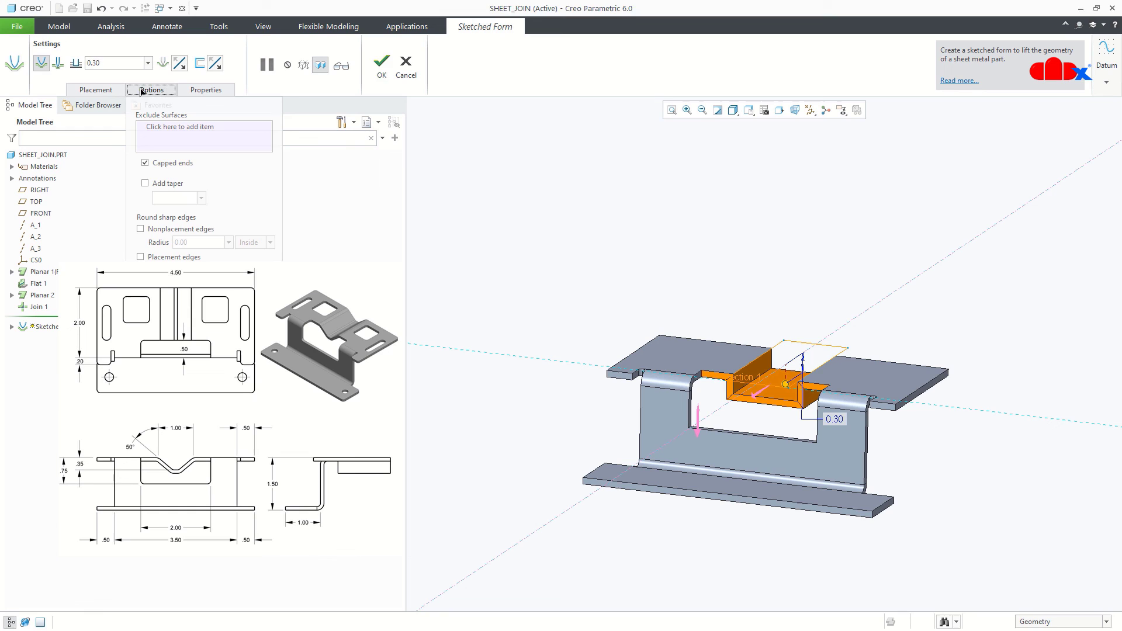
click(163, 187)
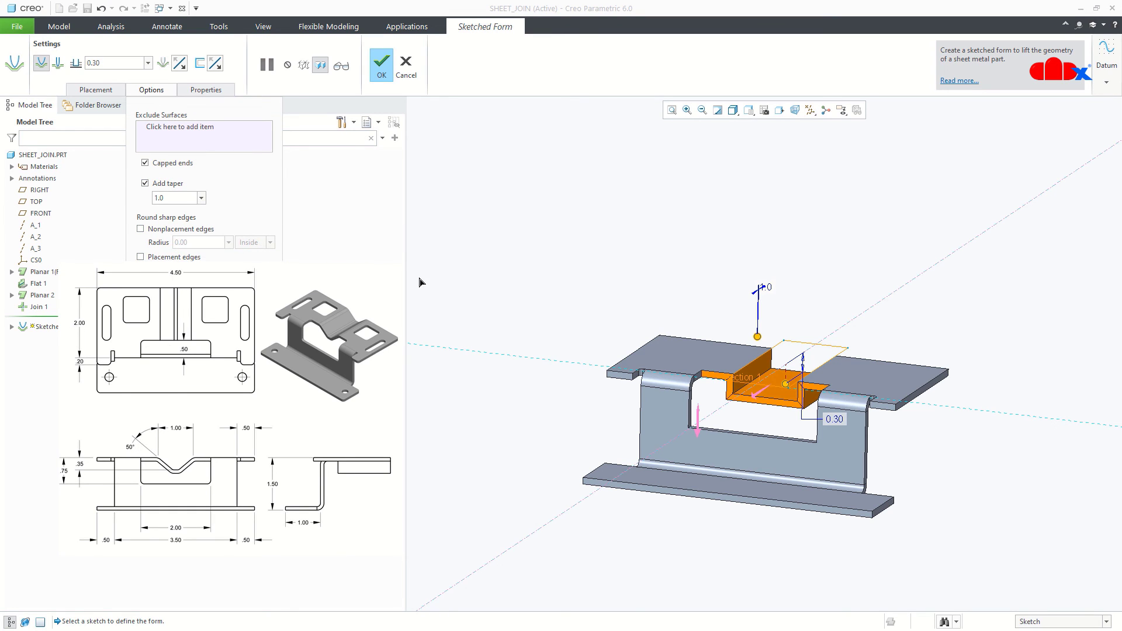
mouse_move(731, 342)
mouse_down()
mouse_move(740, 348)
mouse_move(730, 351)
mouse_up()
middle_drag(730, 350, 764, 358)
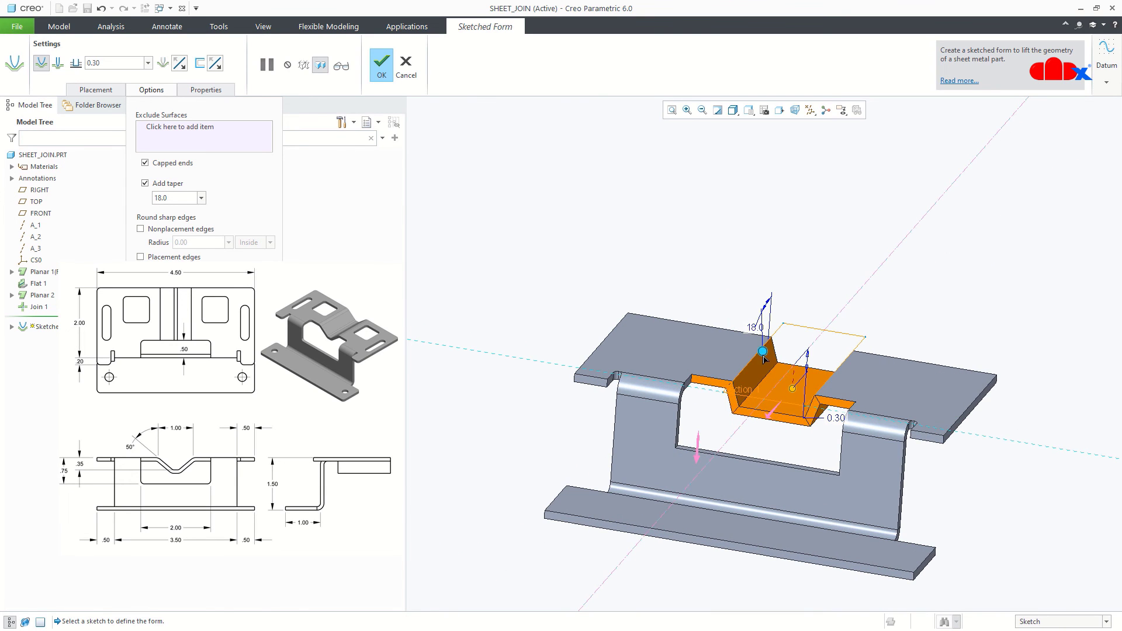
drag(764, 358, 754, 377)
middle_drag(754, 377, 740, 351)
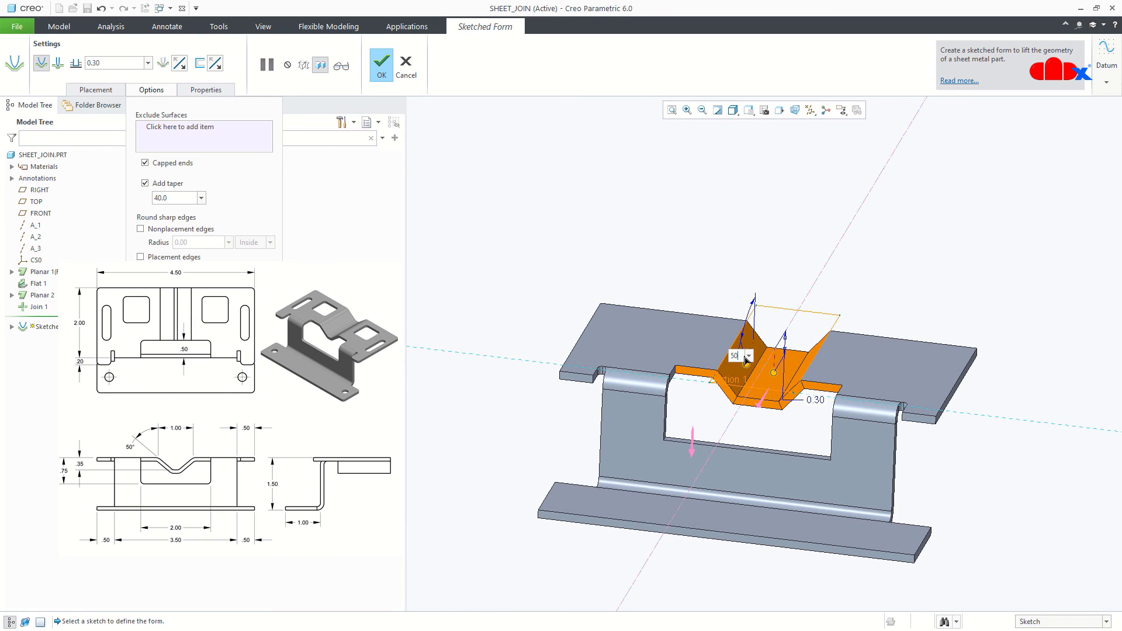
drag(739, 350, 746, 362)
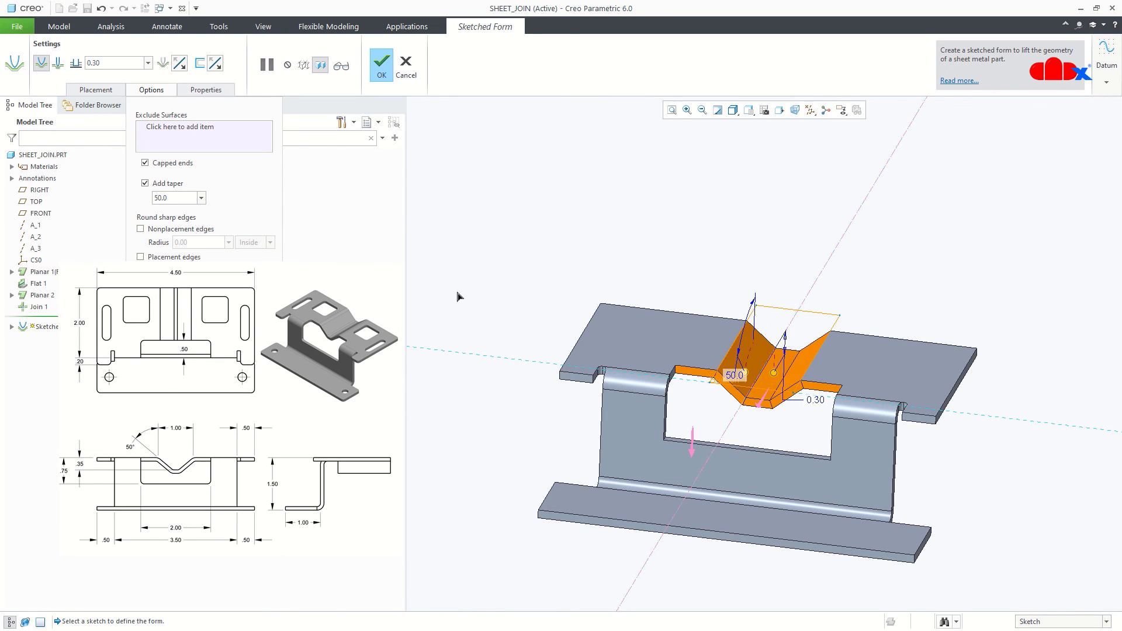
- Round the form's sharp nonplacement and placement edges
click(171, 230)
click(163, 260)
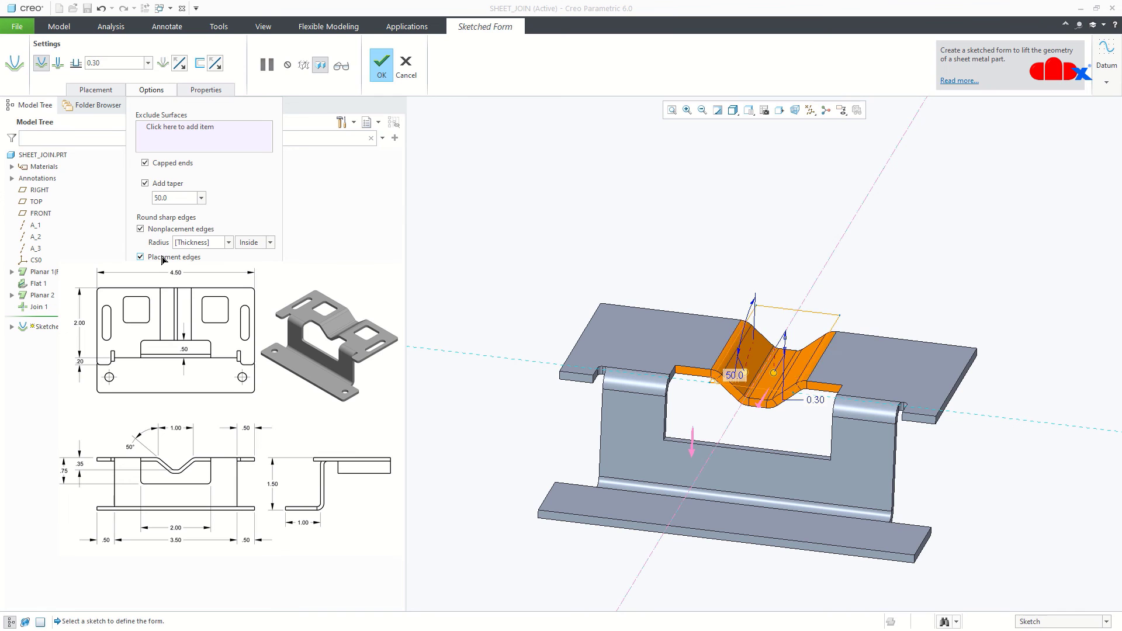
click(795, 429)
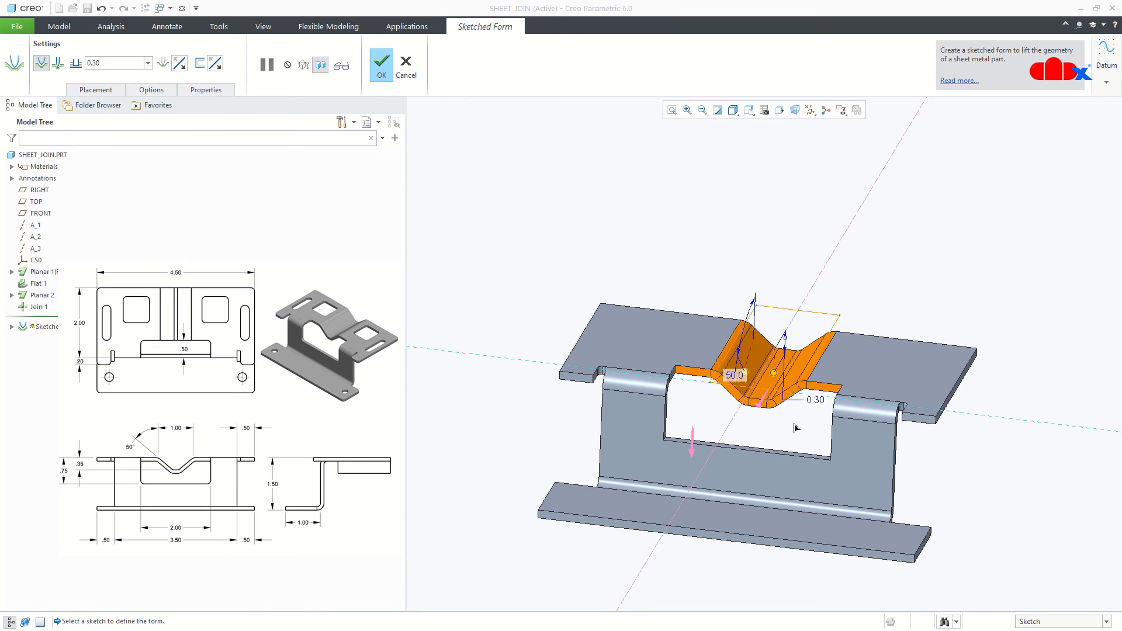
- Set the sketched form's depth to 0.35 and complete the form
scroll(794, 427, down, 3)
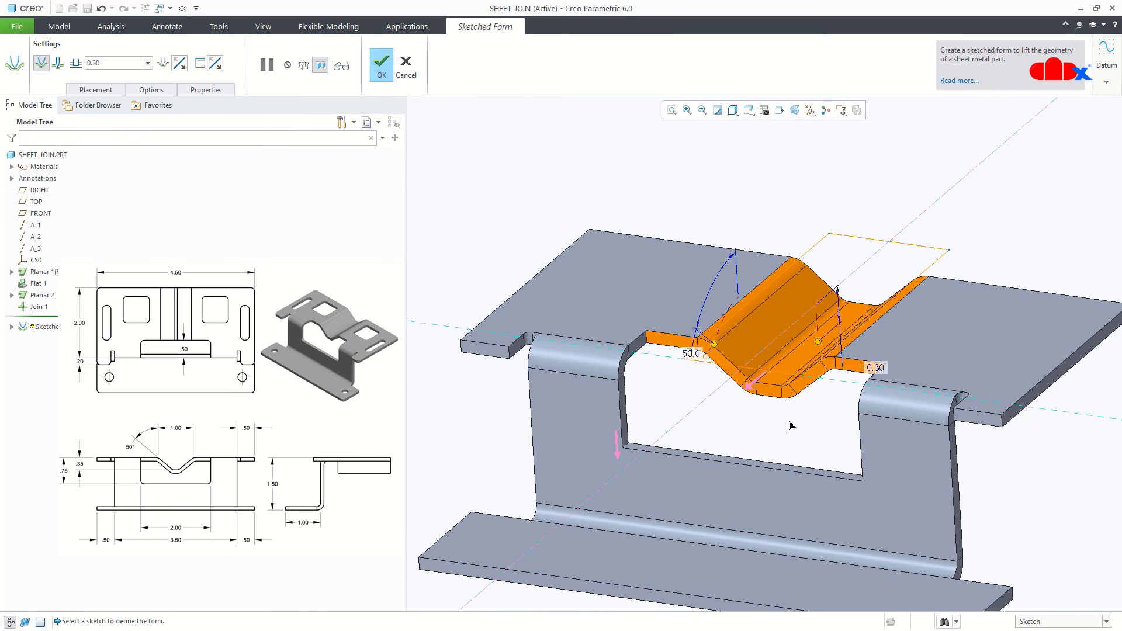
middle_drag(791, 425, 812, 304)
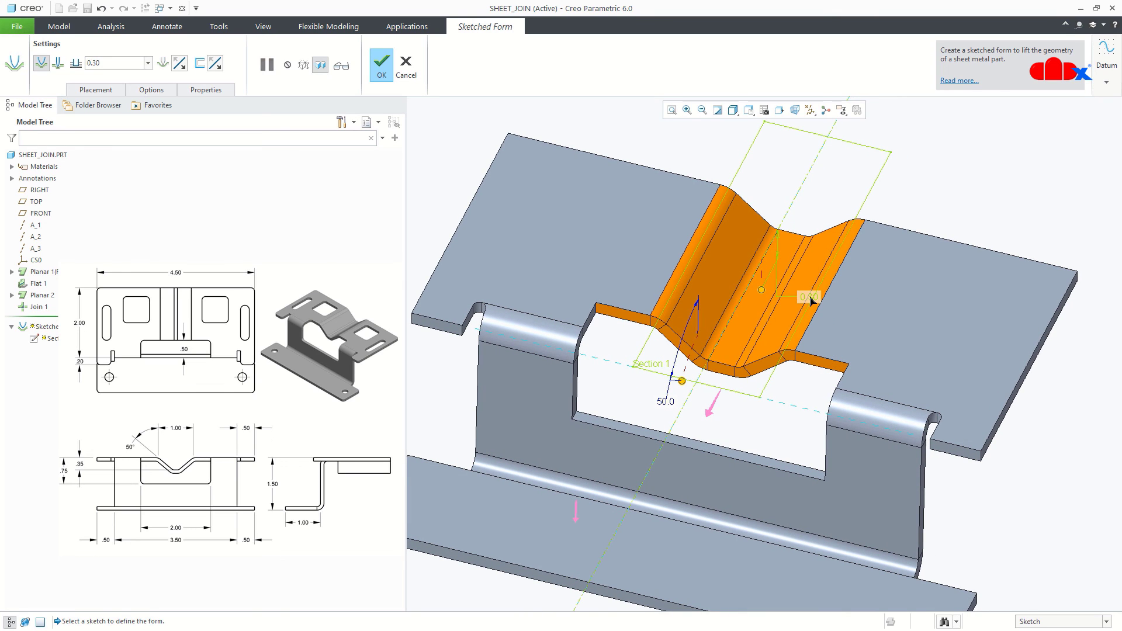
double_click(810, 298)
text(.35)
key(Return)
middle_drag(813, 304, 815, 364)
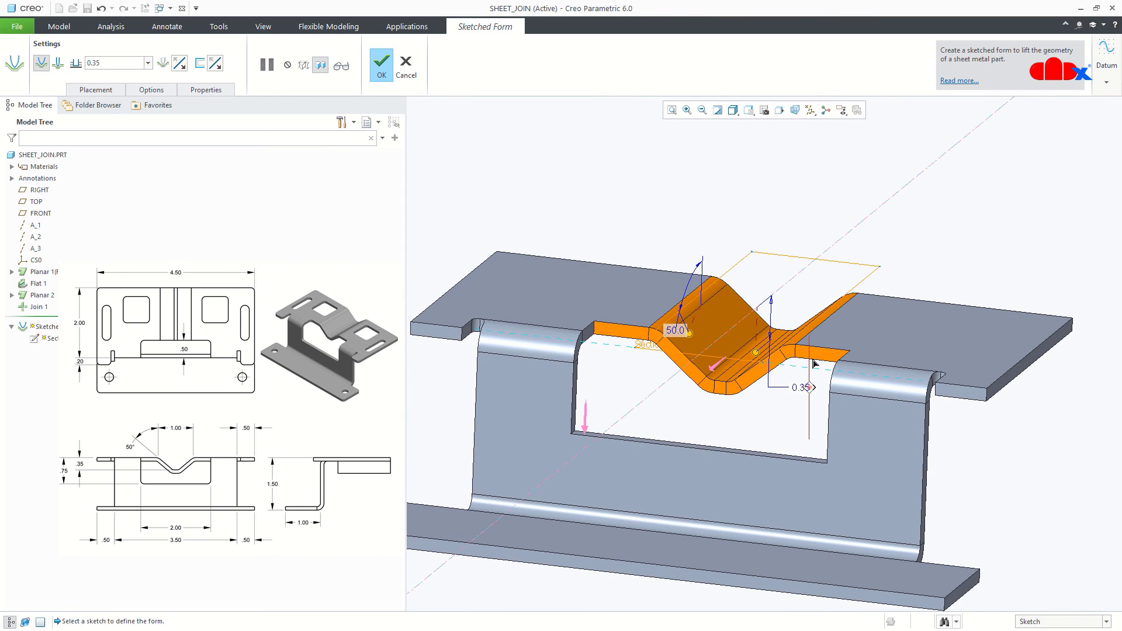
click(380, 66)
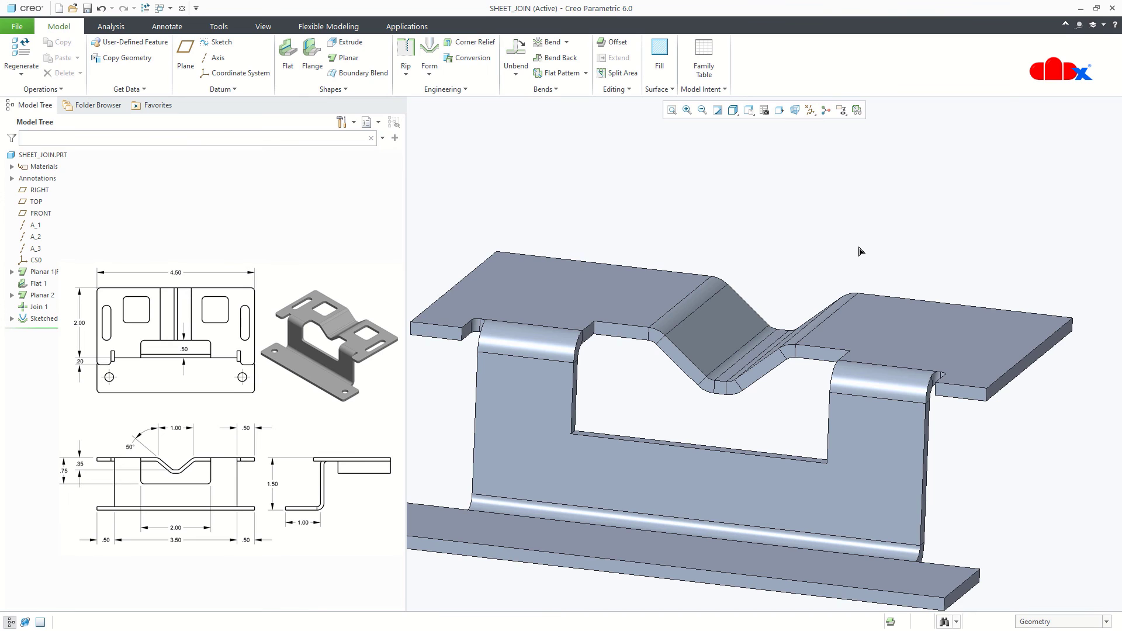
- For an extruded cut, sketch rectangles about 0.68 × 0.76 and 0.24 × 0.87 on the top wall's left half and a 0.32 circle over the bottom flange
key(ctrl+d)
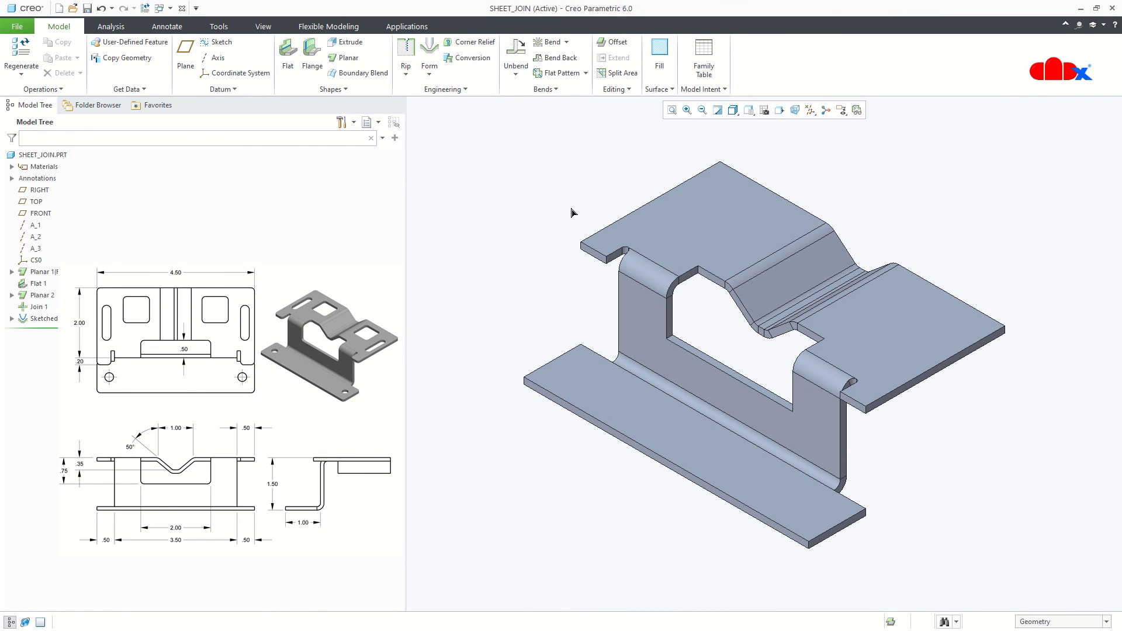
click(350, 42)
click(702, 205)
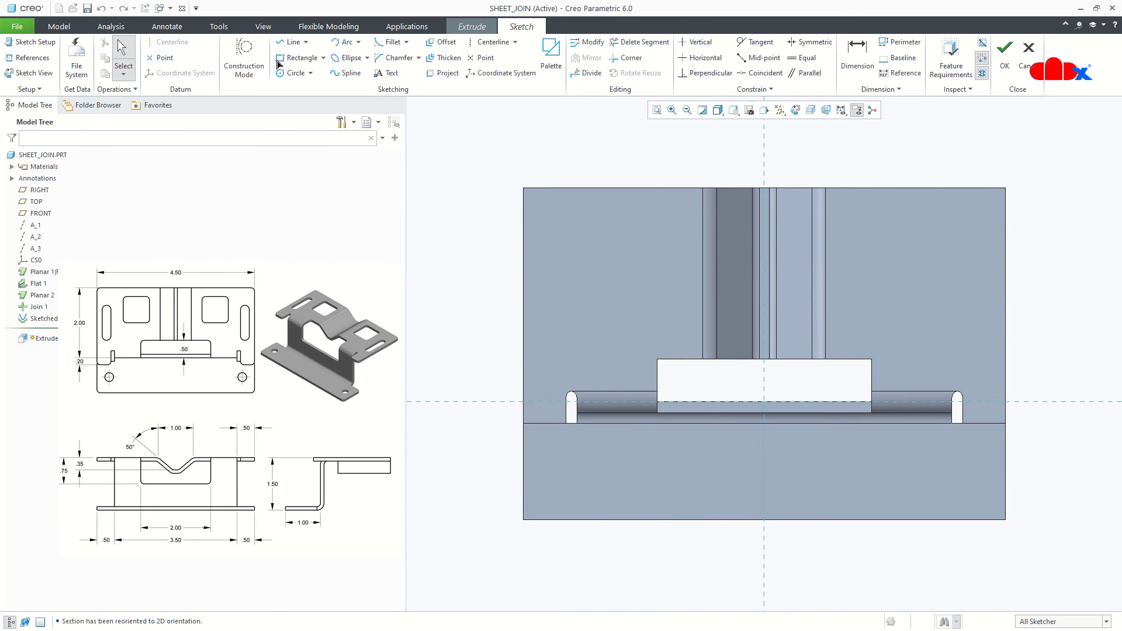
click(298, 57)
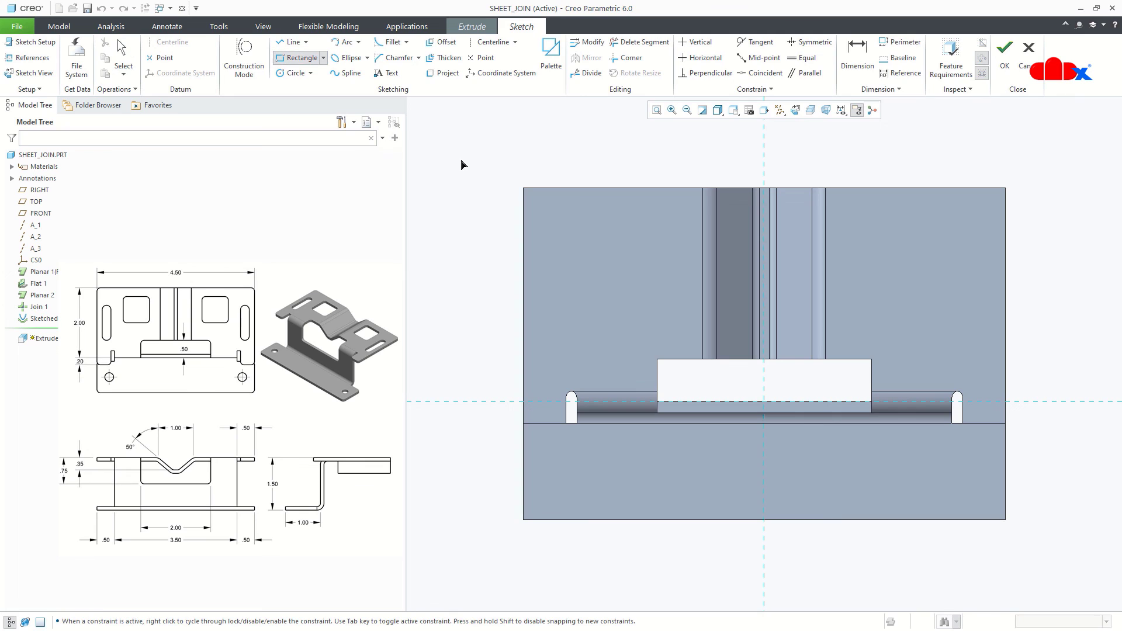
click(687, 310)
click(547, 271)
middle_click(605, 362)
click(295, 74)
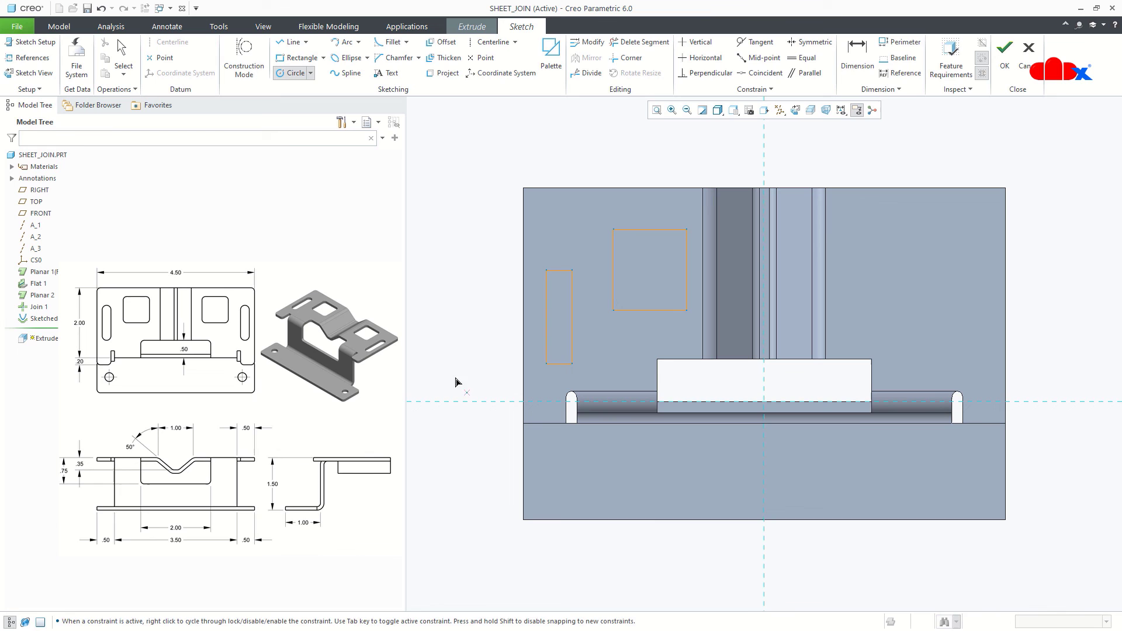
middle_click(572, 490)
- Add a vertical centerline through the part's middle and mirror both rectangles and the circle across it
click(492, 42)
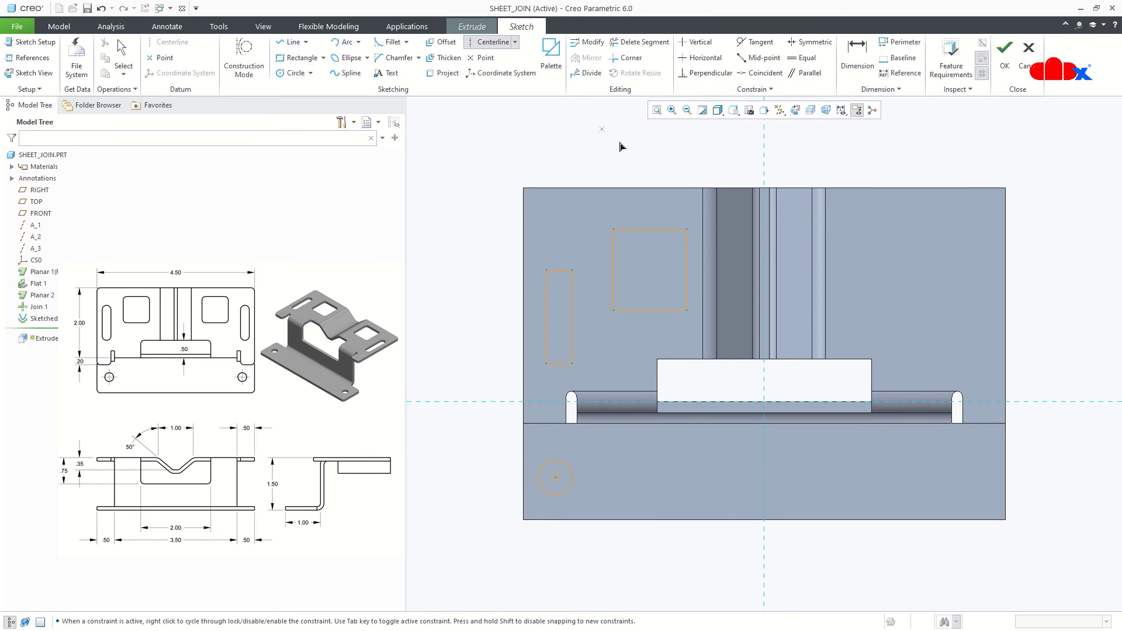
click(766, 244)
click(764, 295)
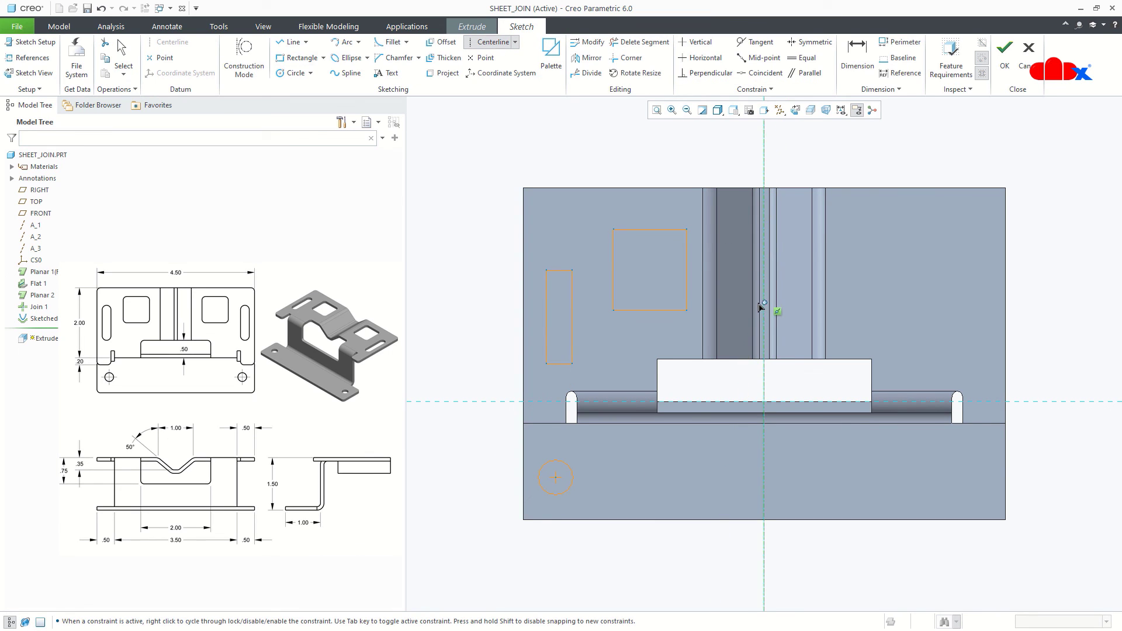
middle_click(734, 378)
drag(487, 177, 705, 530)
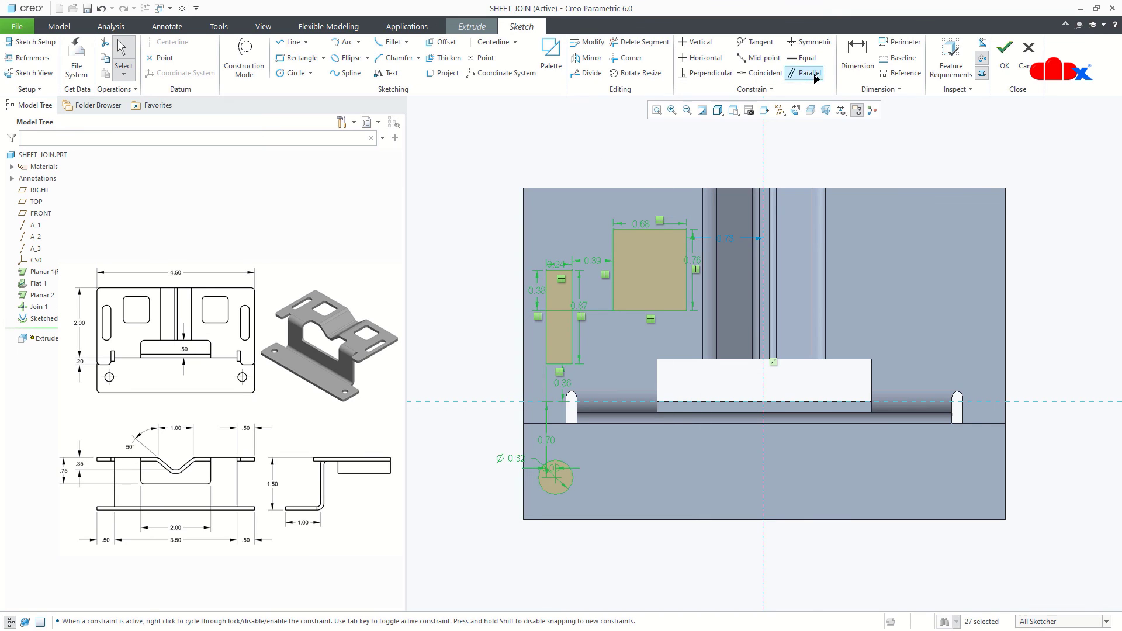
click(588, 57)
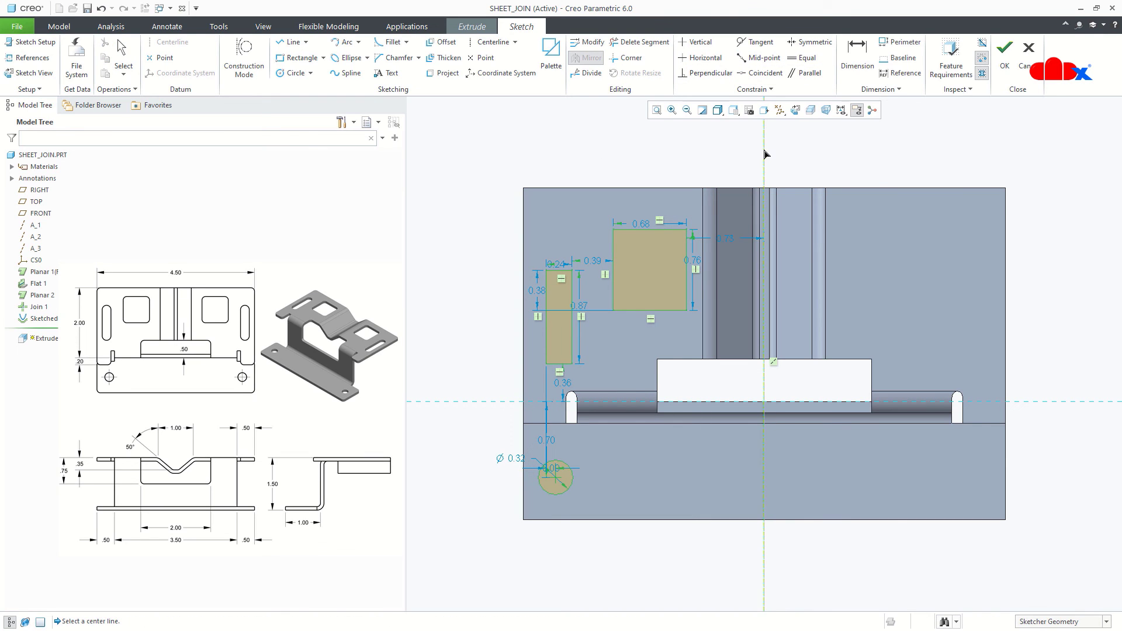
click(766, 154)
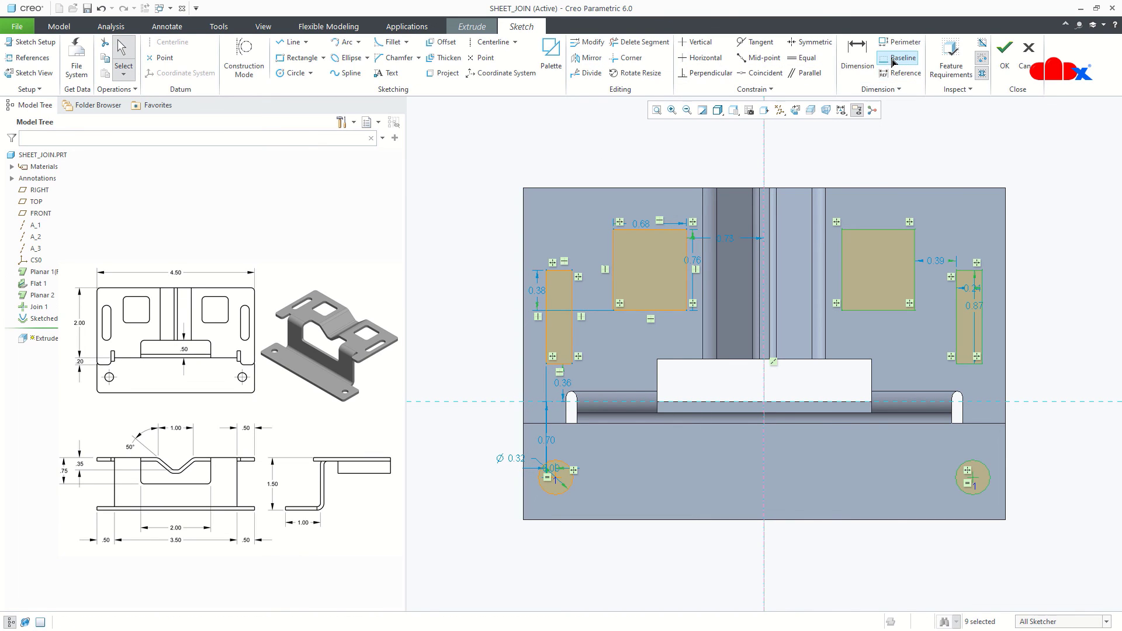
- Finish the sketch and complete the extruded cut of the wall openings and flange holes
click(1005, 58)
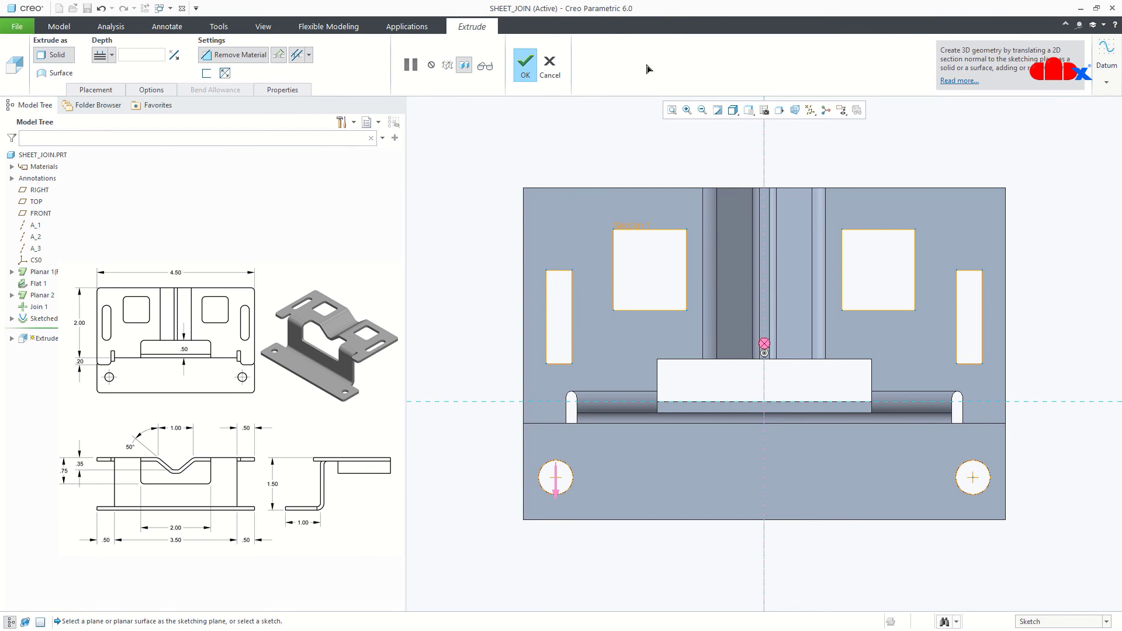
click(524, 72)
key(ctrl+d)
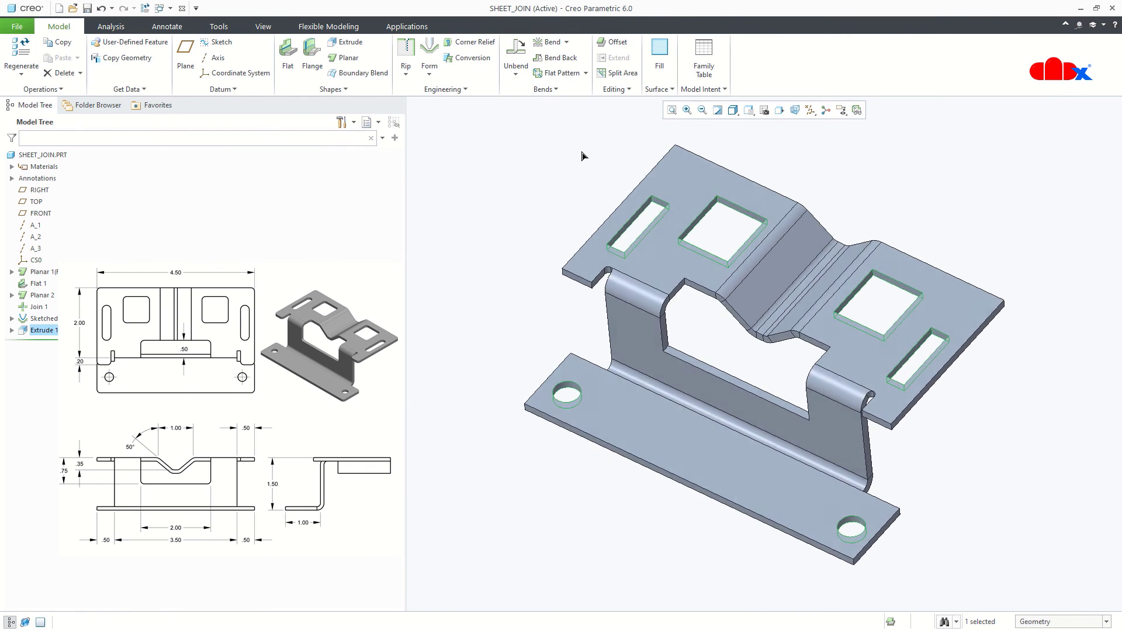
click(514, 223)
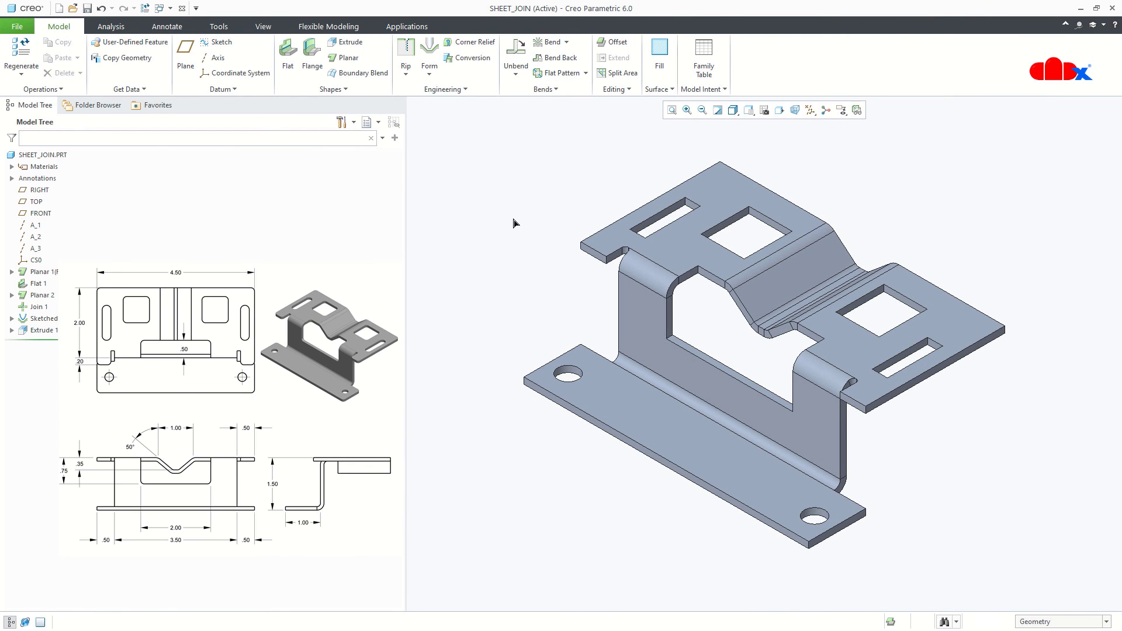
- Start a round on the four corner edges of the bottom flange with a radius of 0.1
click(465, 89)
click(465, 116)
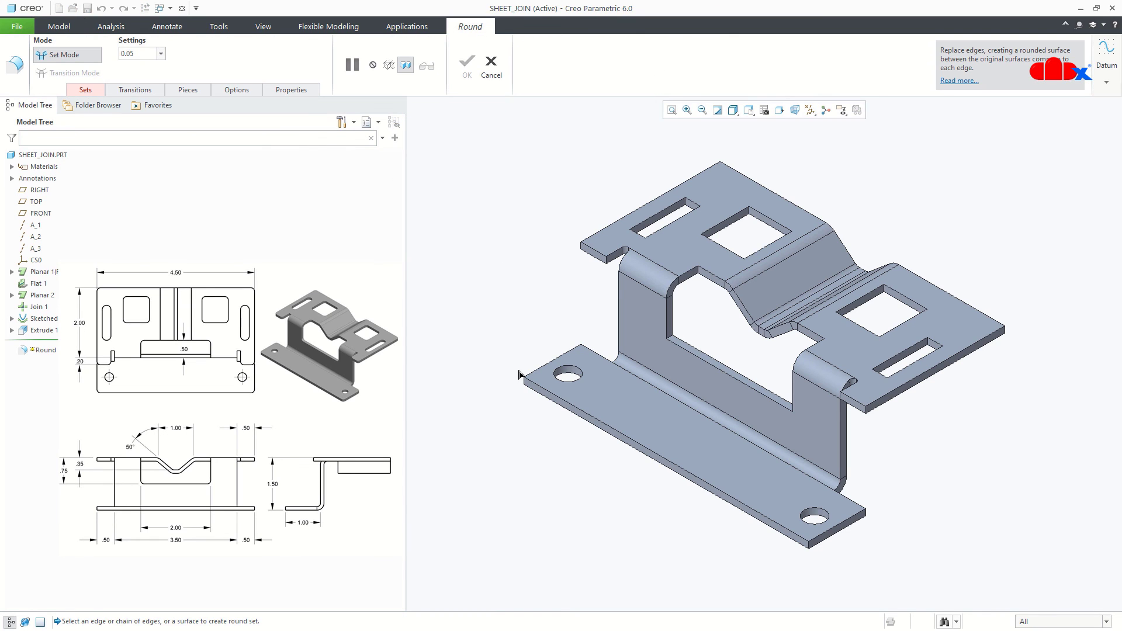
click(578, 357)
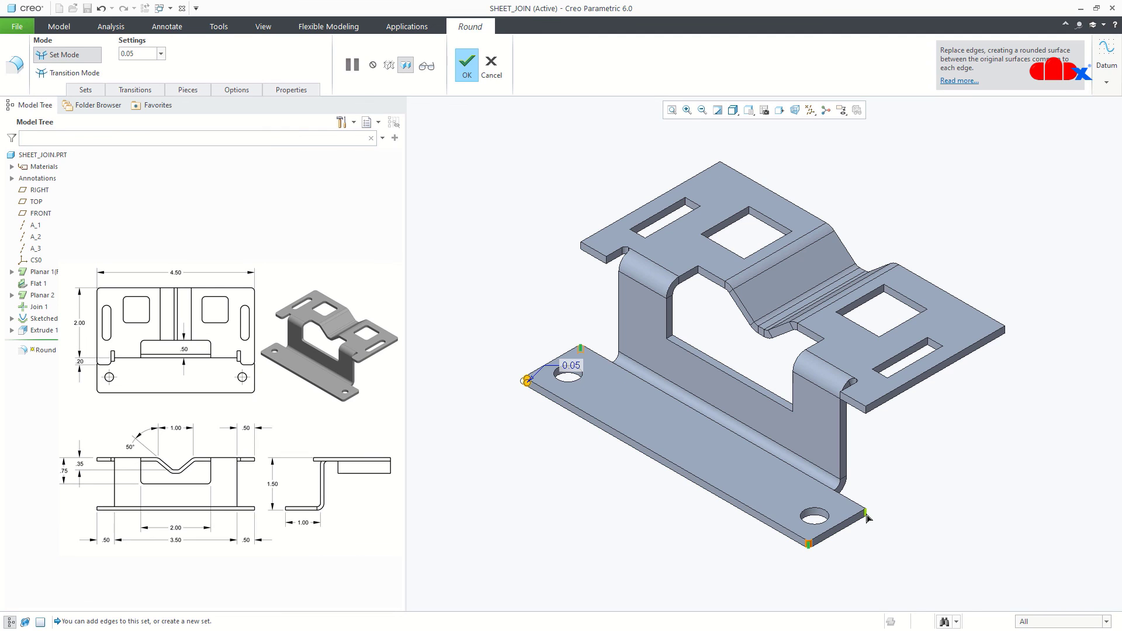
click(150, 55)
text(0.1)
key(Return)
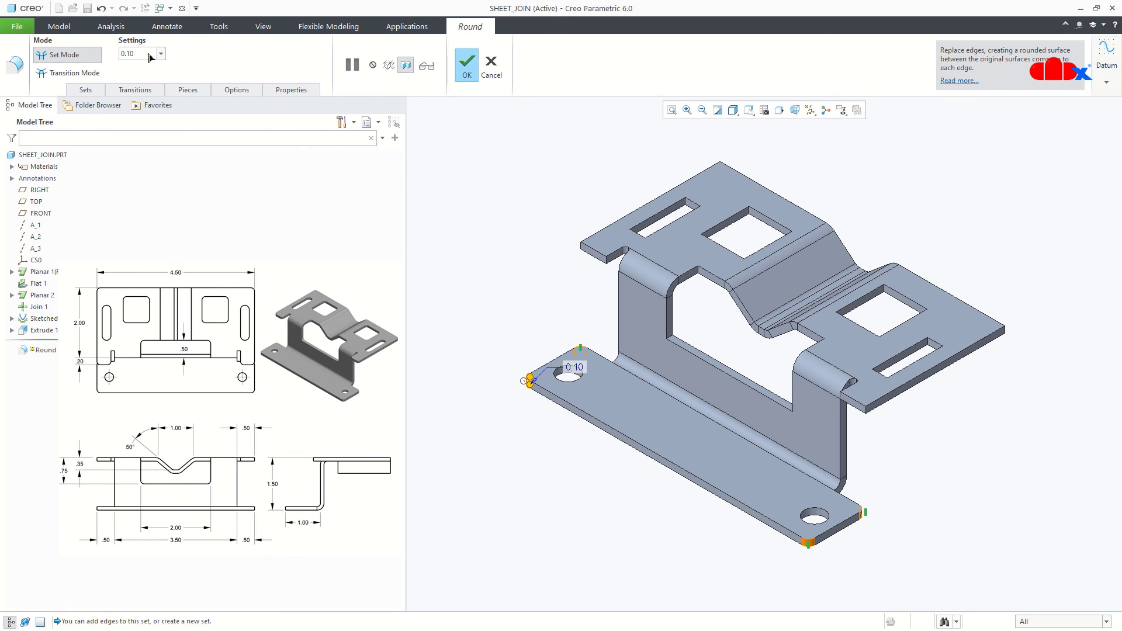
- Add the top wall's outer corners and the central cutout's corner edges to the round set and complete the round
ctrl+click(710, 171)
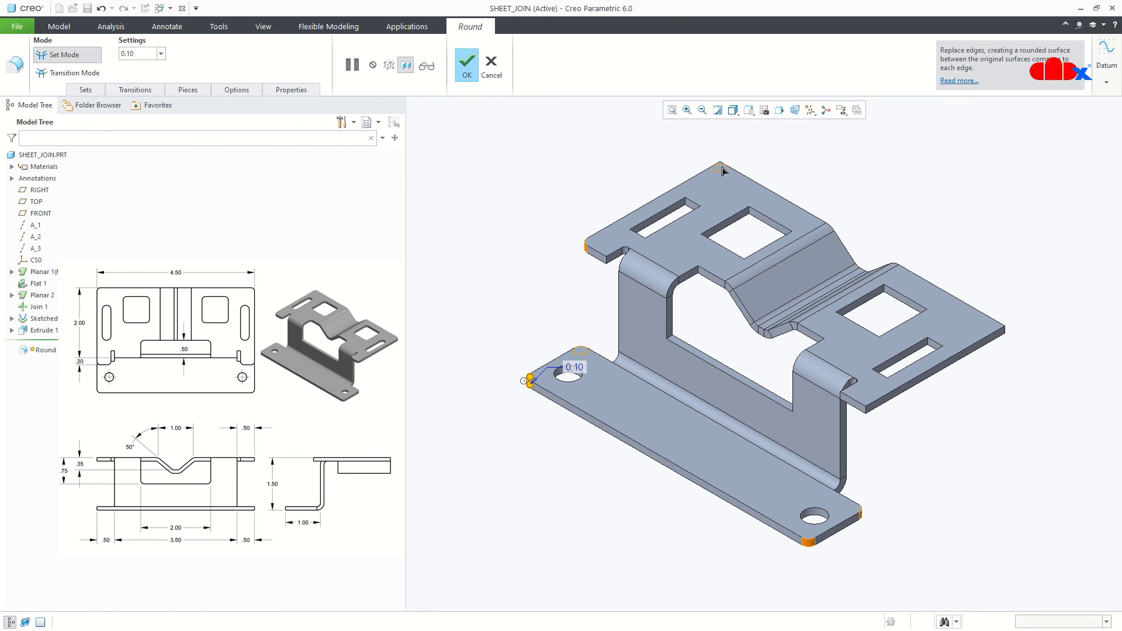
ctrl+click(1009, 338)
ctrl+click(842, 401)
ctrl+click(608, 258)
ctrl+click(708, 279)
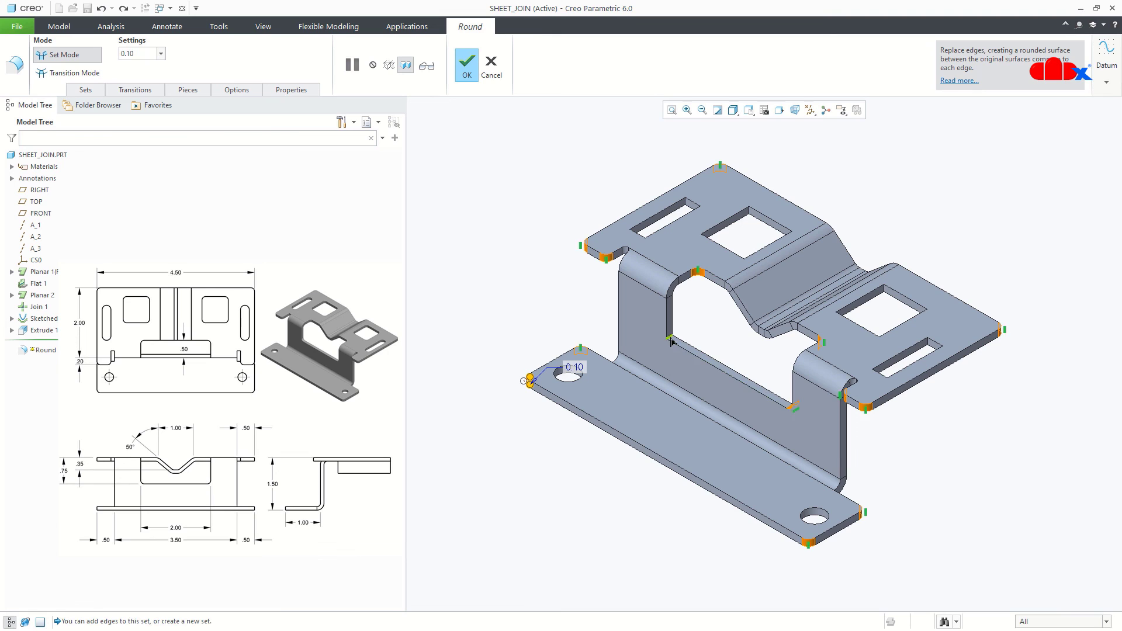
middle_click(905, 495)
click(917, 507)
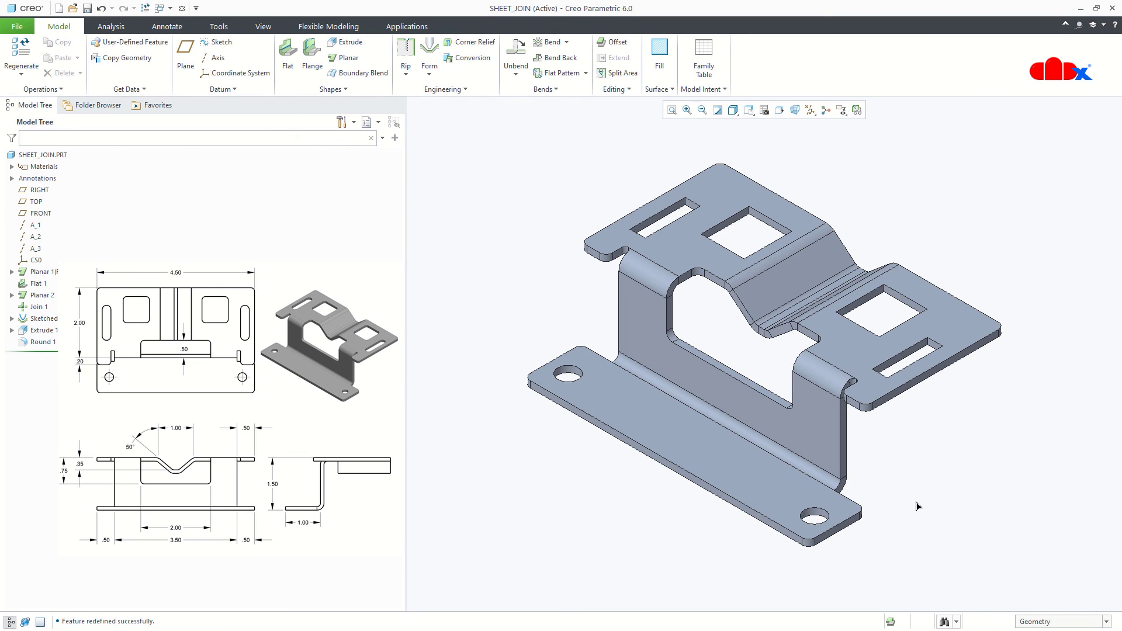
- Create a flat pattern of the bracket to examine its unfolded shape, and undo it
click(561, 73)
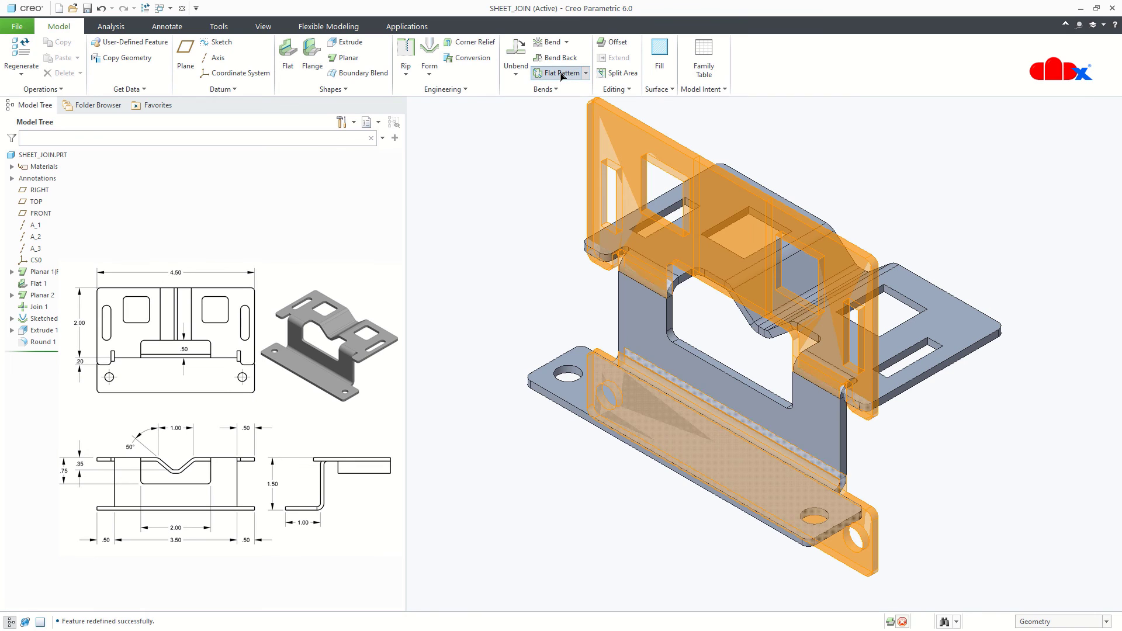
click(570, 66)
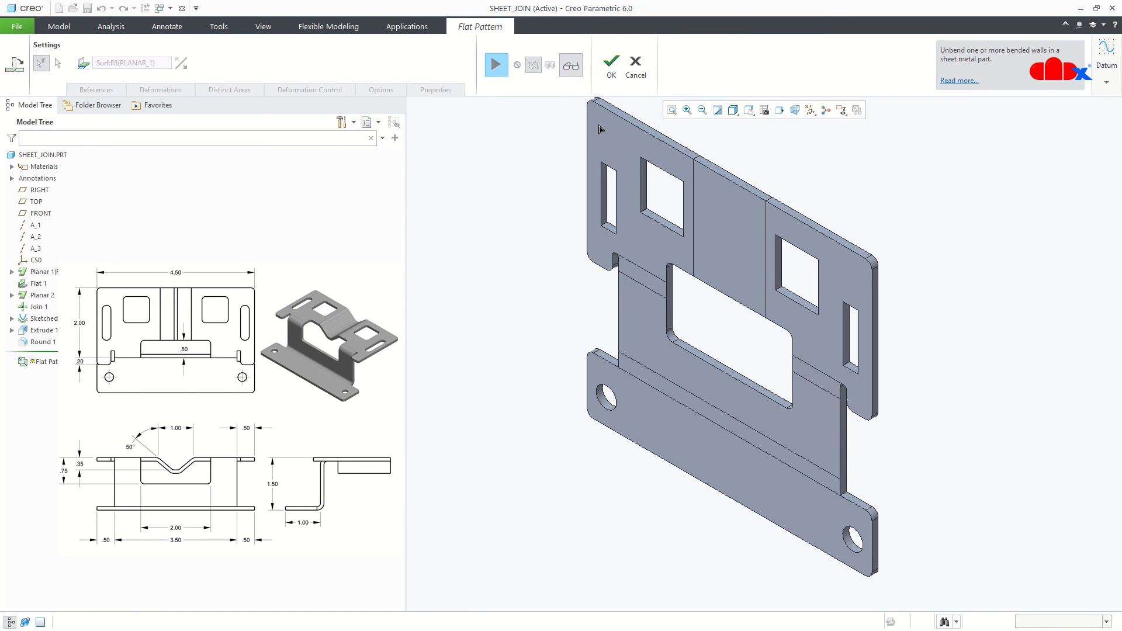
click(611, 63)
middle_drag(996, 478, 927, 482)
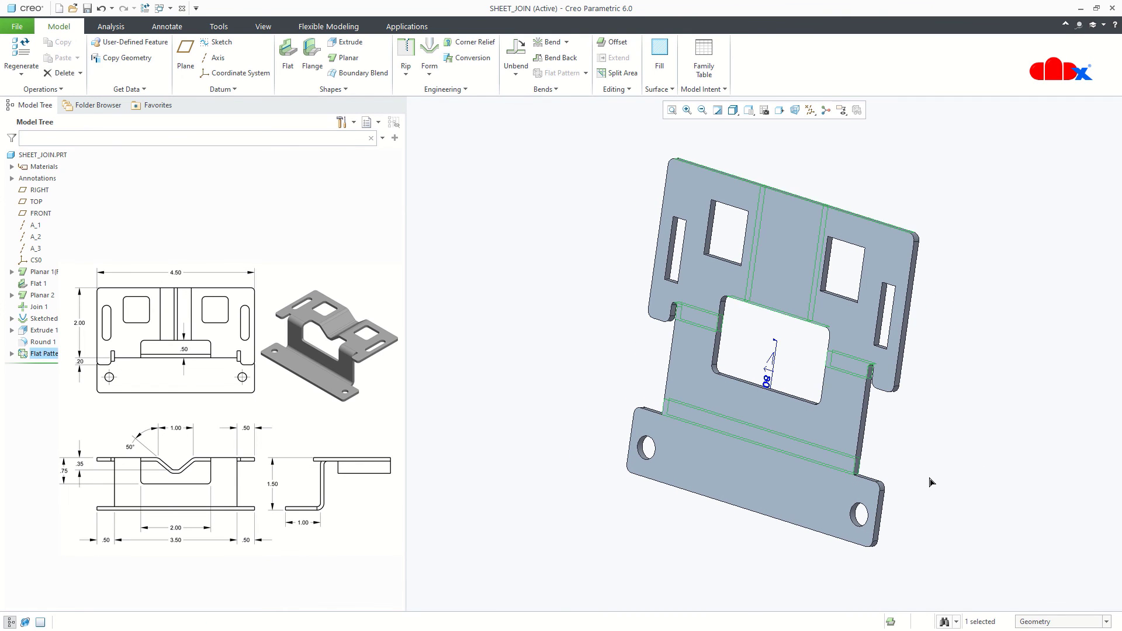
key(ctrl+z)
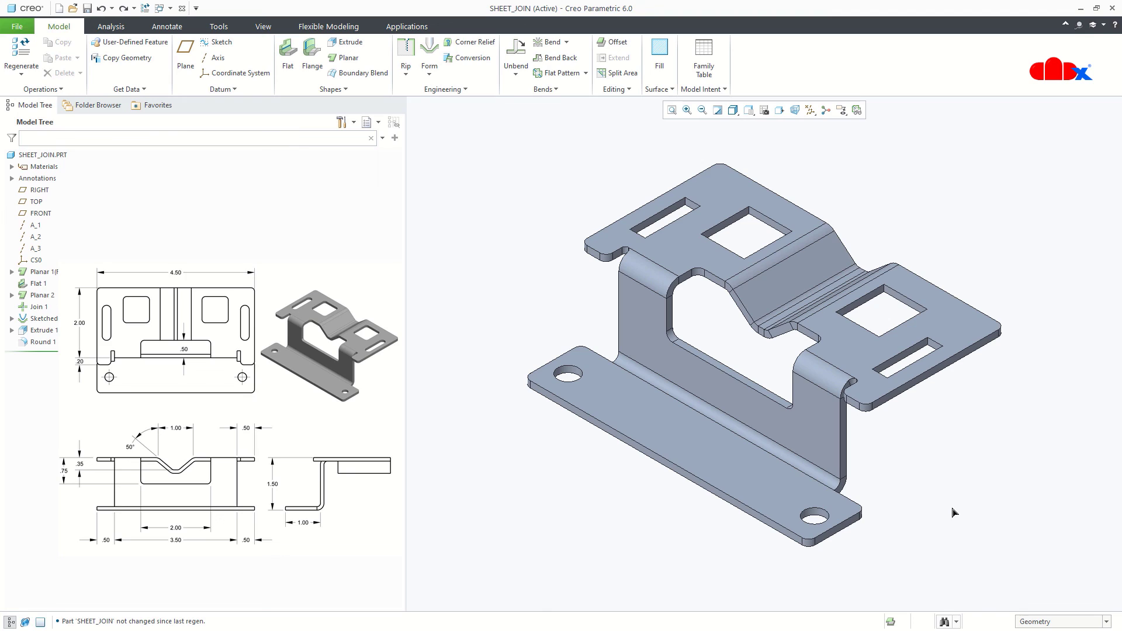